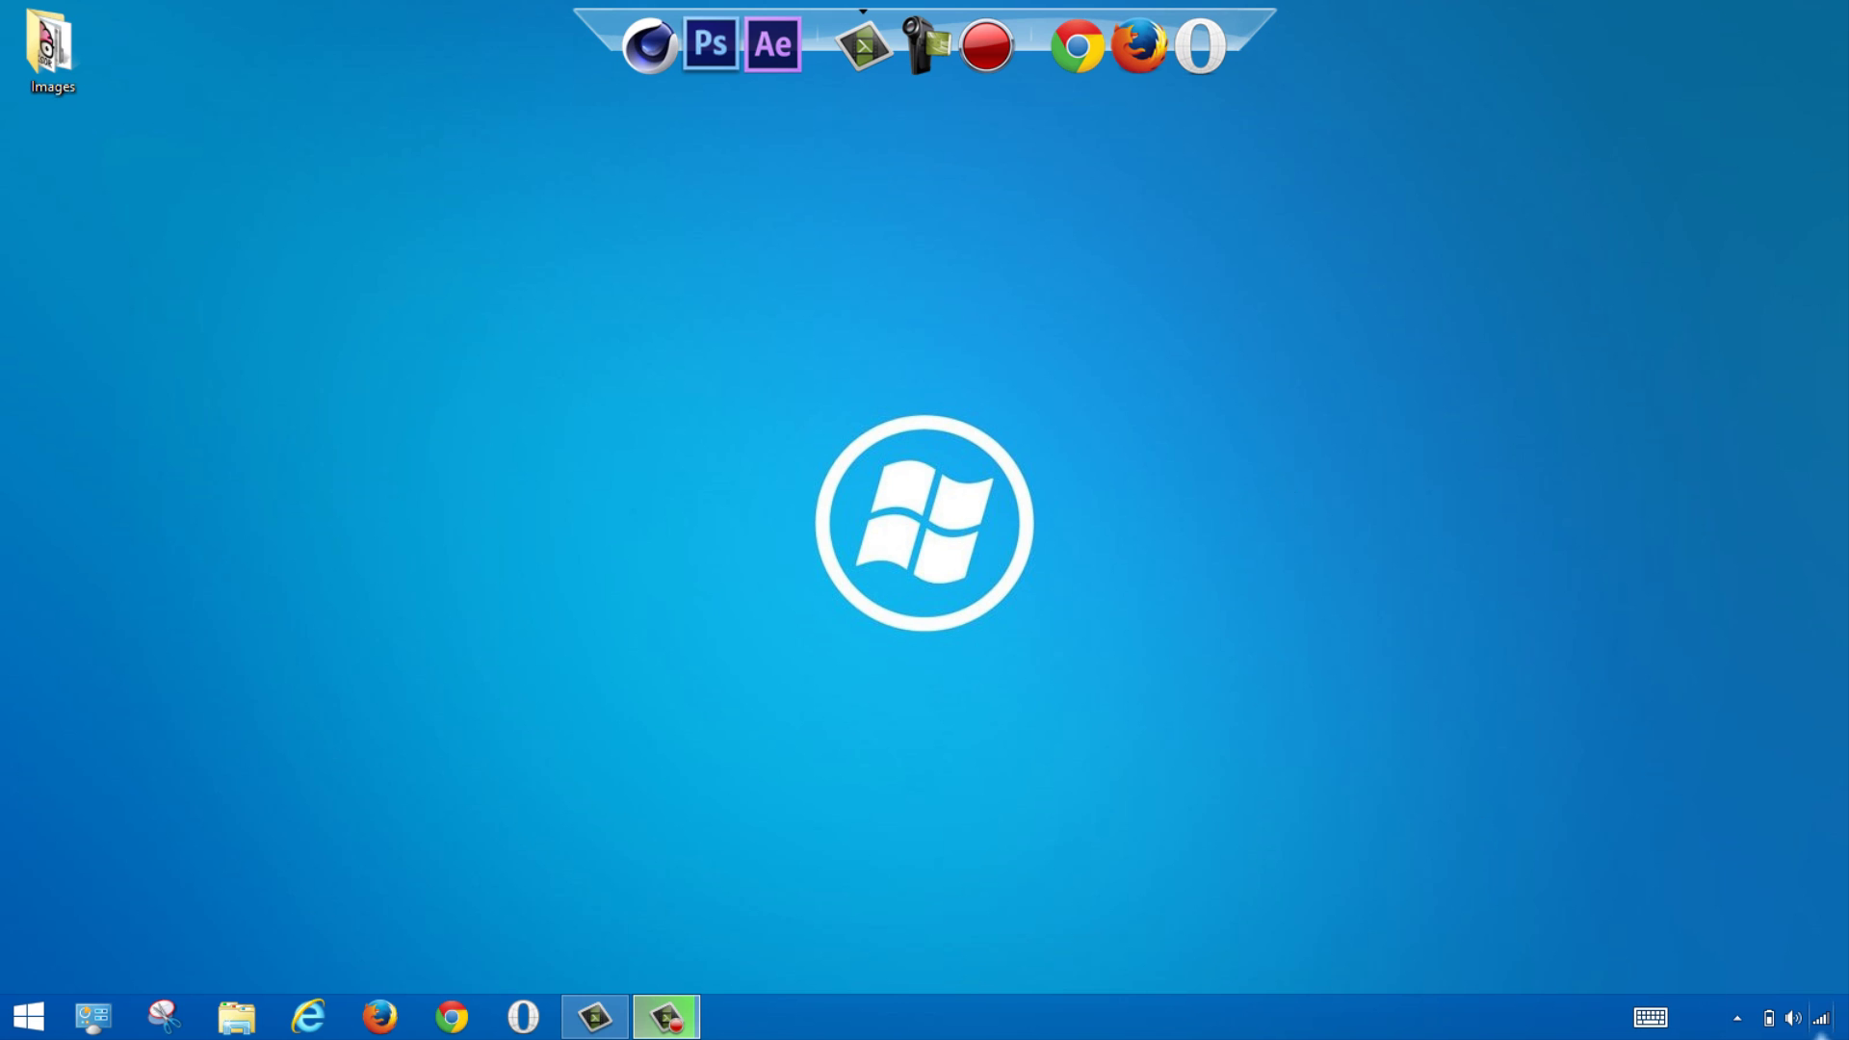
Step: Look through the custom tiles on the Start screen, and briefly open the DIKSOR tile's web page and close it
mouse_move(1841, 1035)
click(1798, 515)
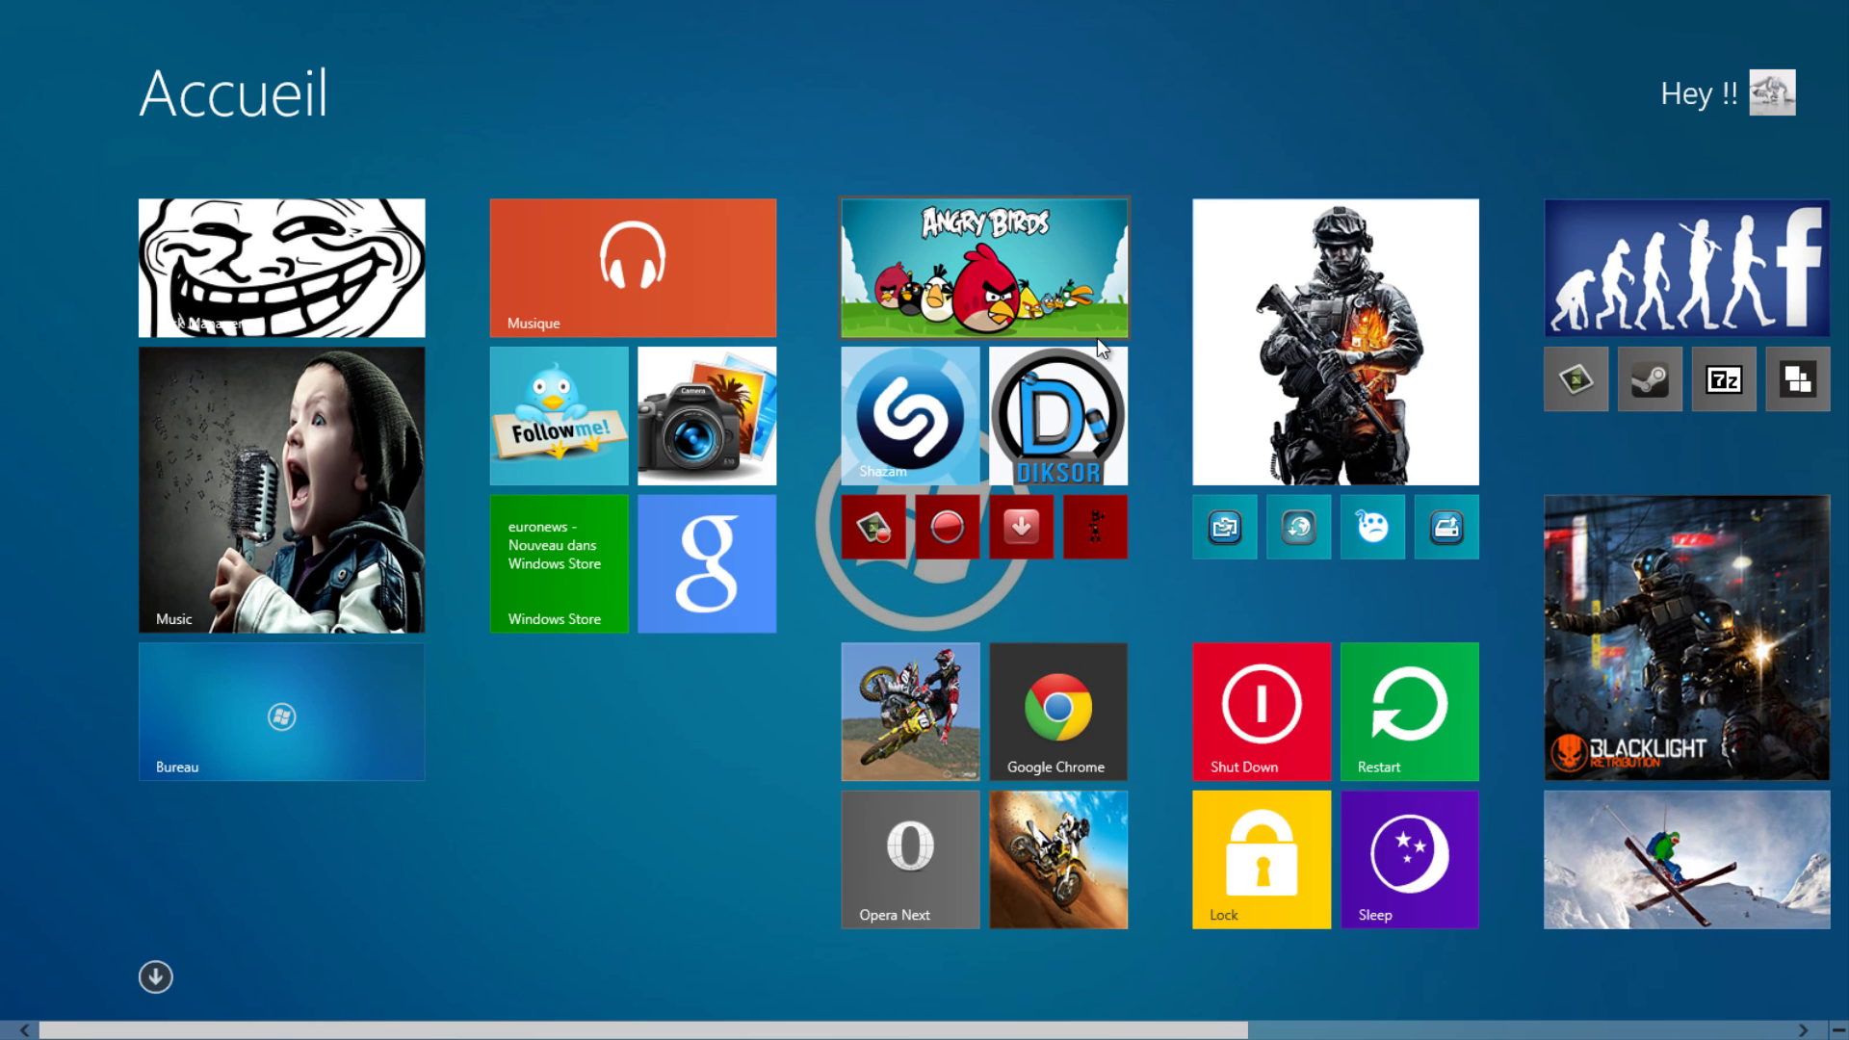
scroll(1088, 349, down, 3)
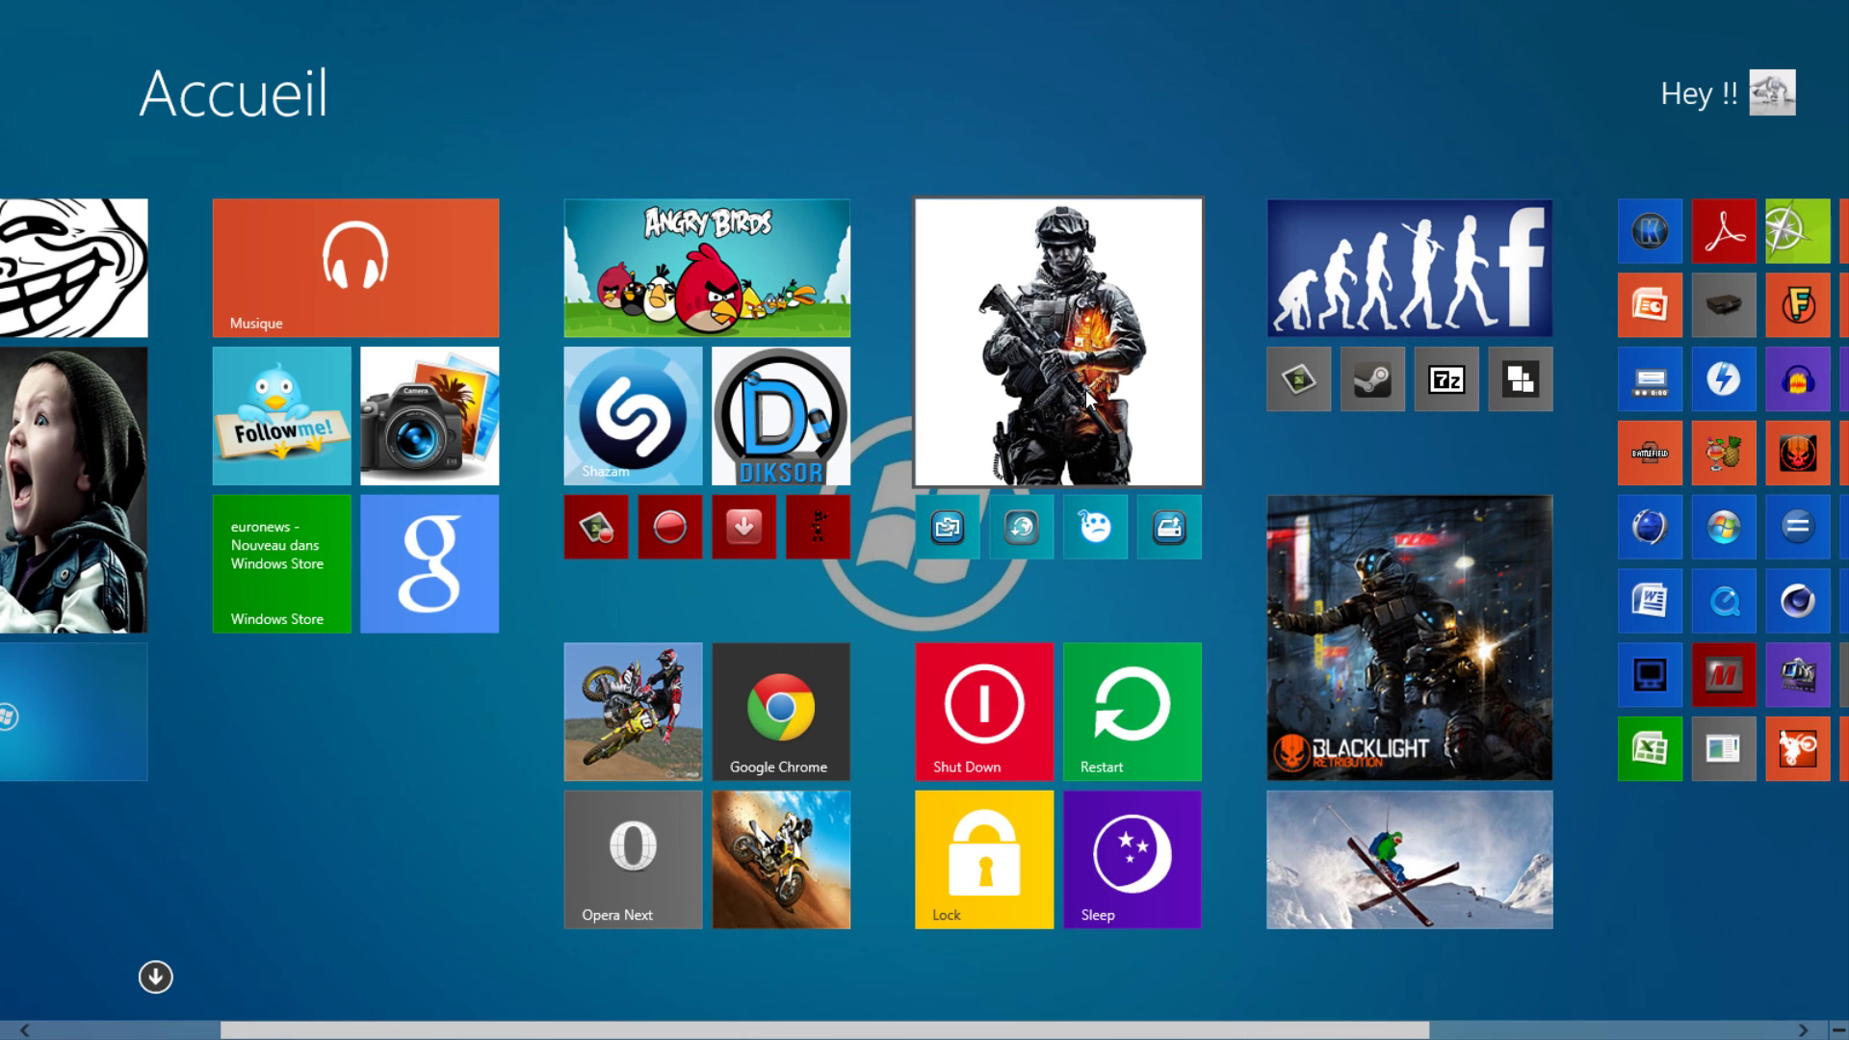
scroll(1078, 420, down, 3)
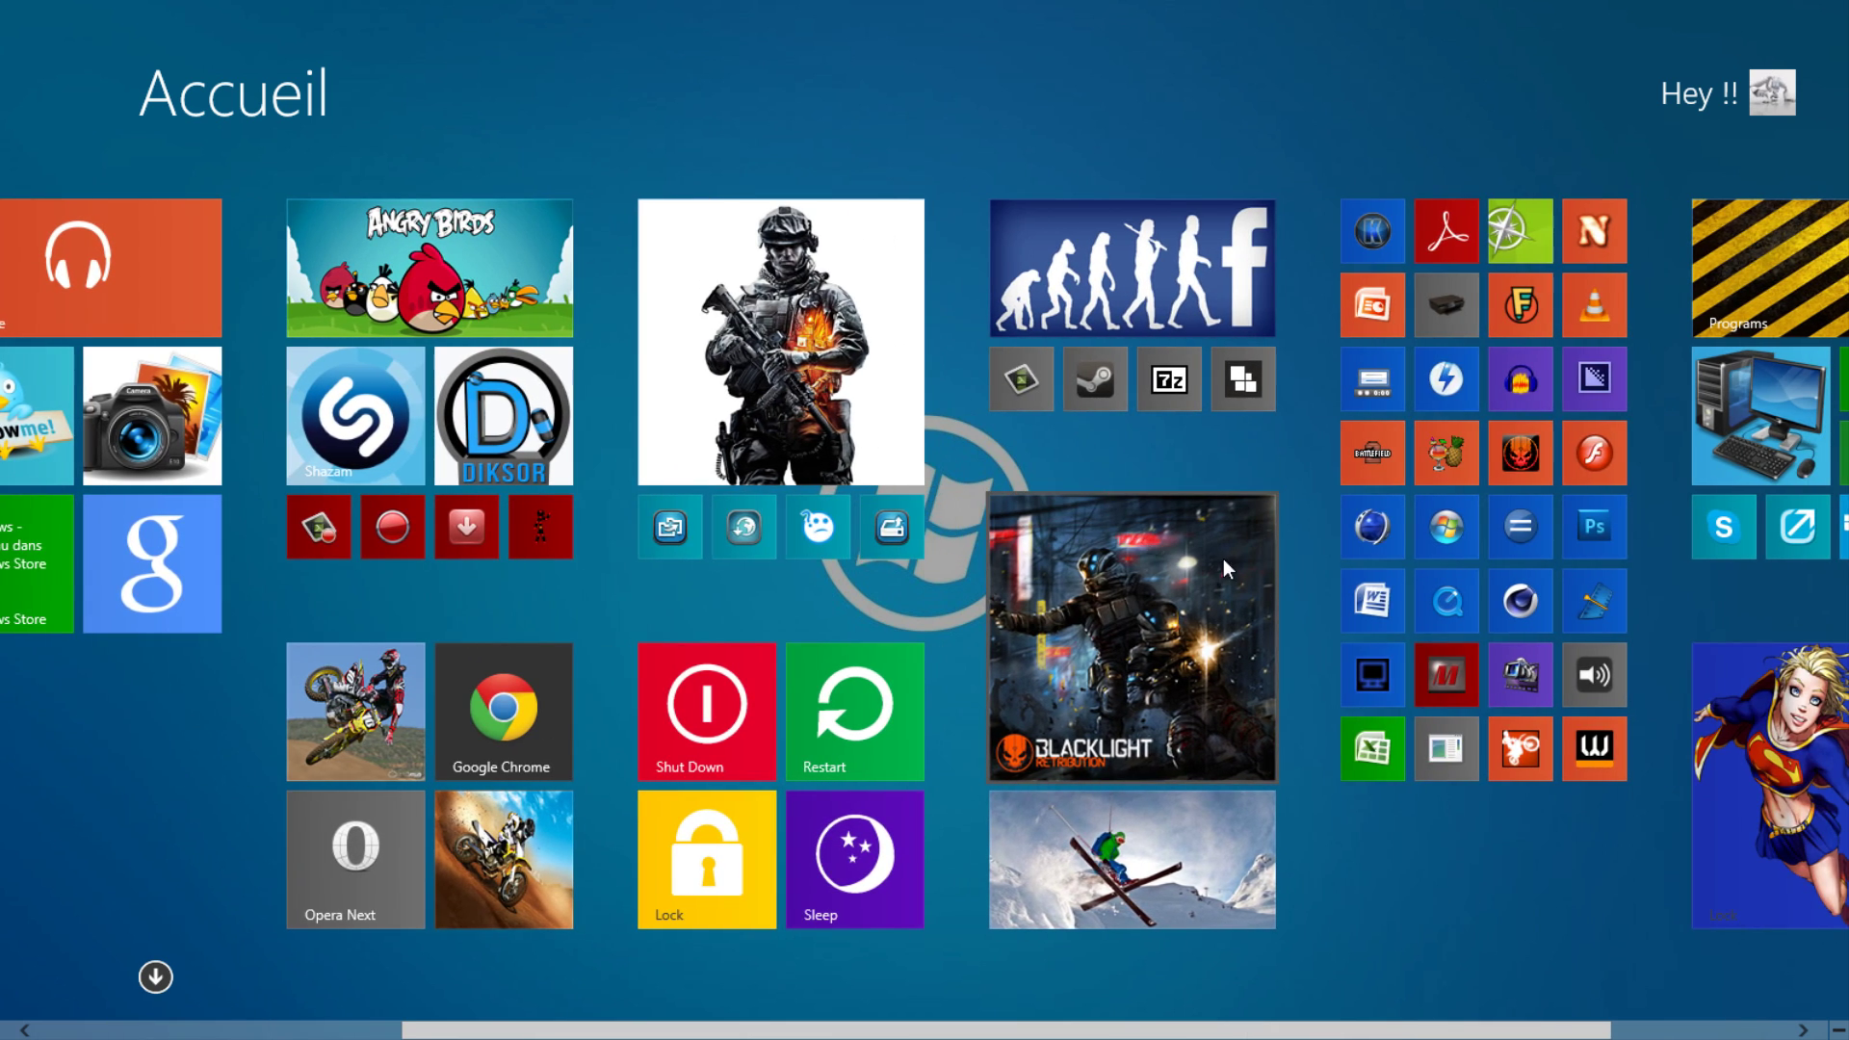
scroll(1223, 558, down, 3)
scroll(975, 475, up, 3)
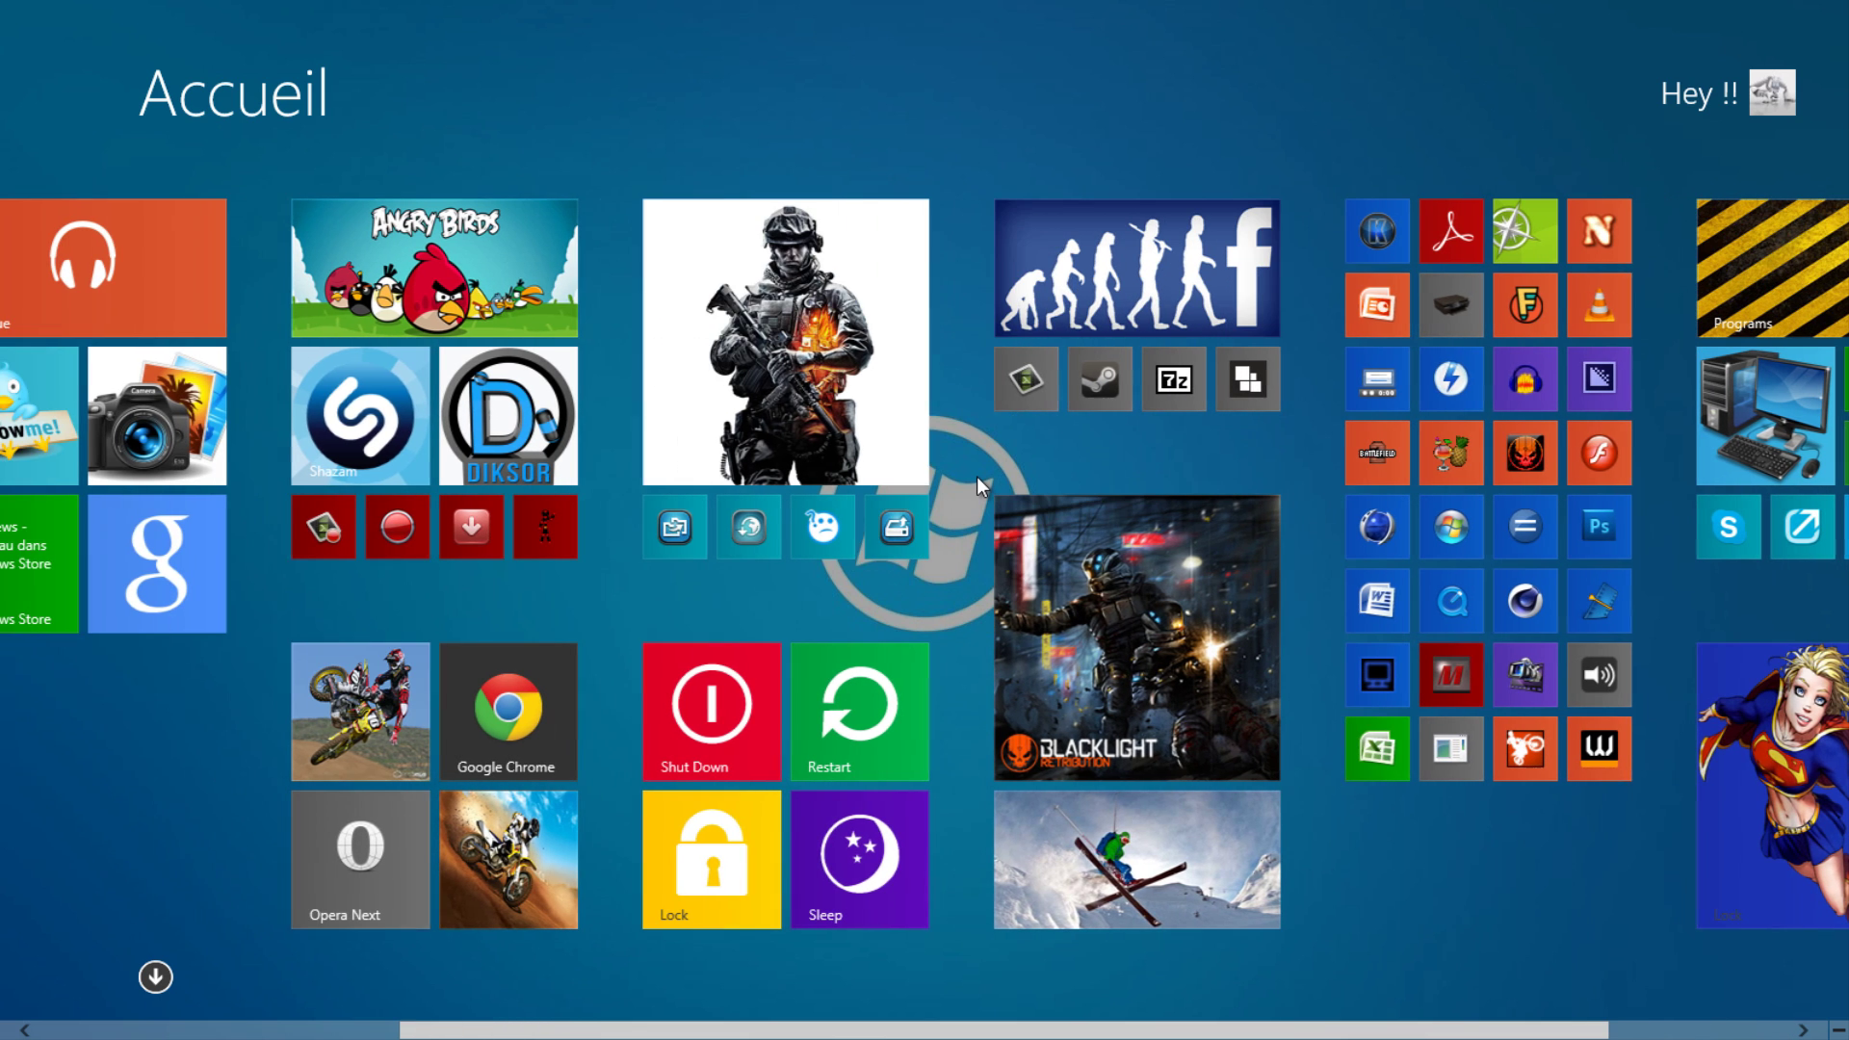
scroll(947, 461, up, 3)
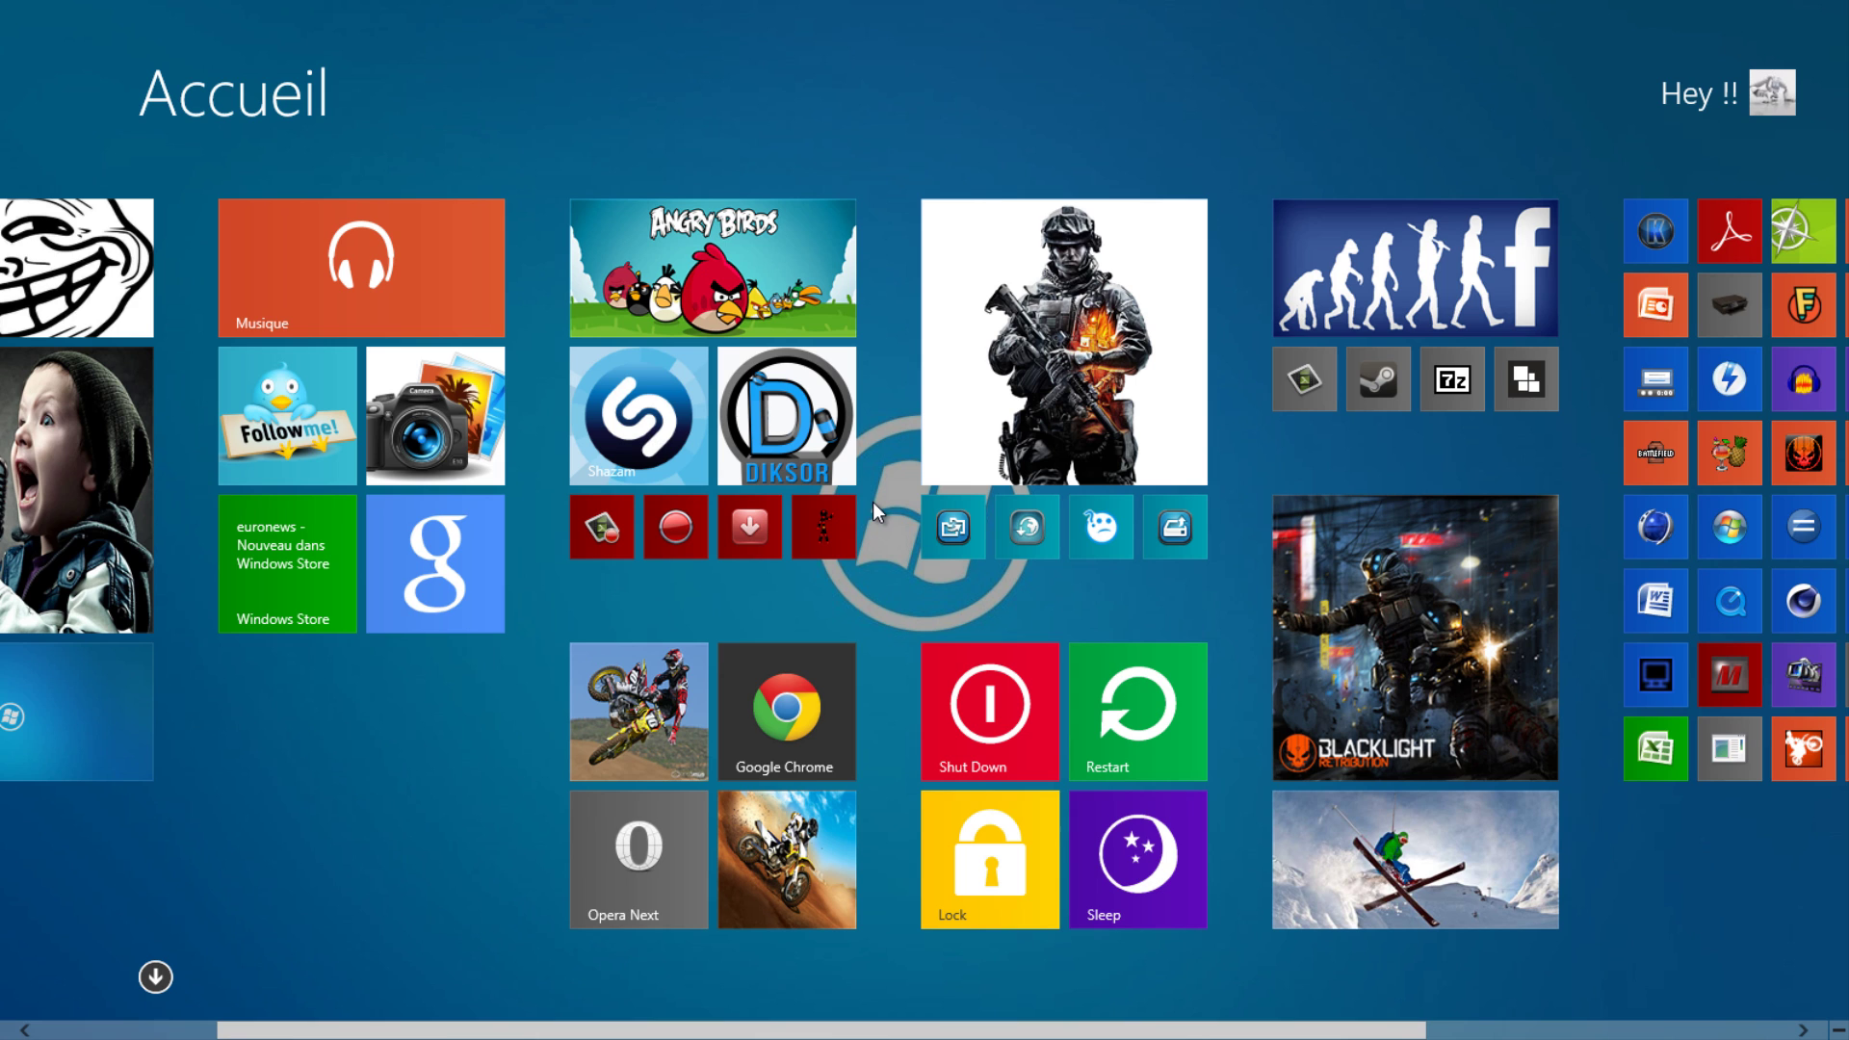
scroll(873, 503, up, 3)
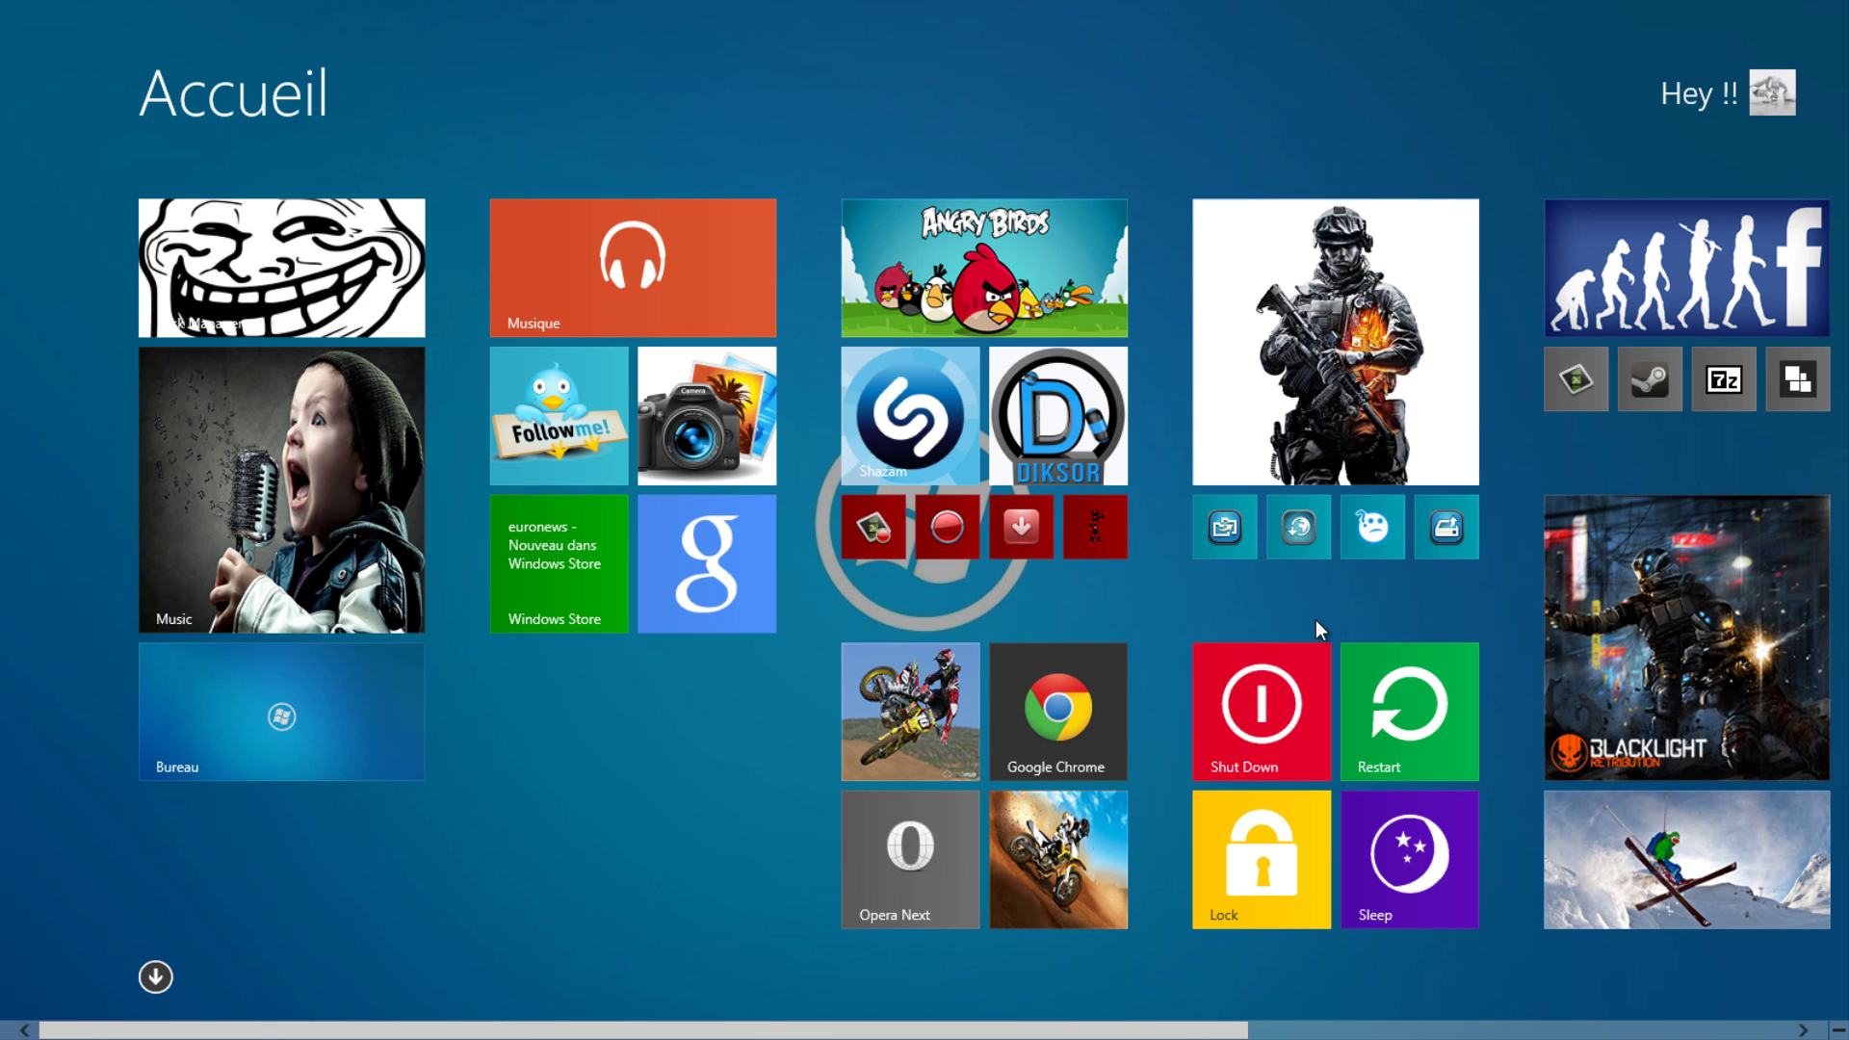
scroll(1315, 612, down, 3)
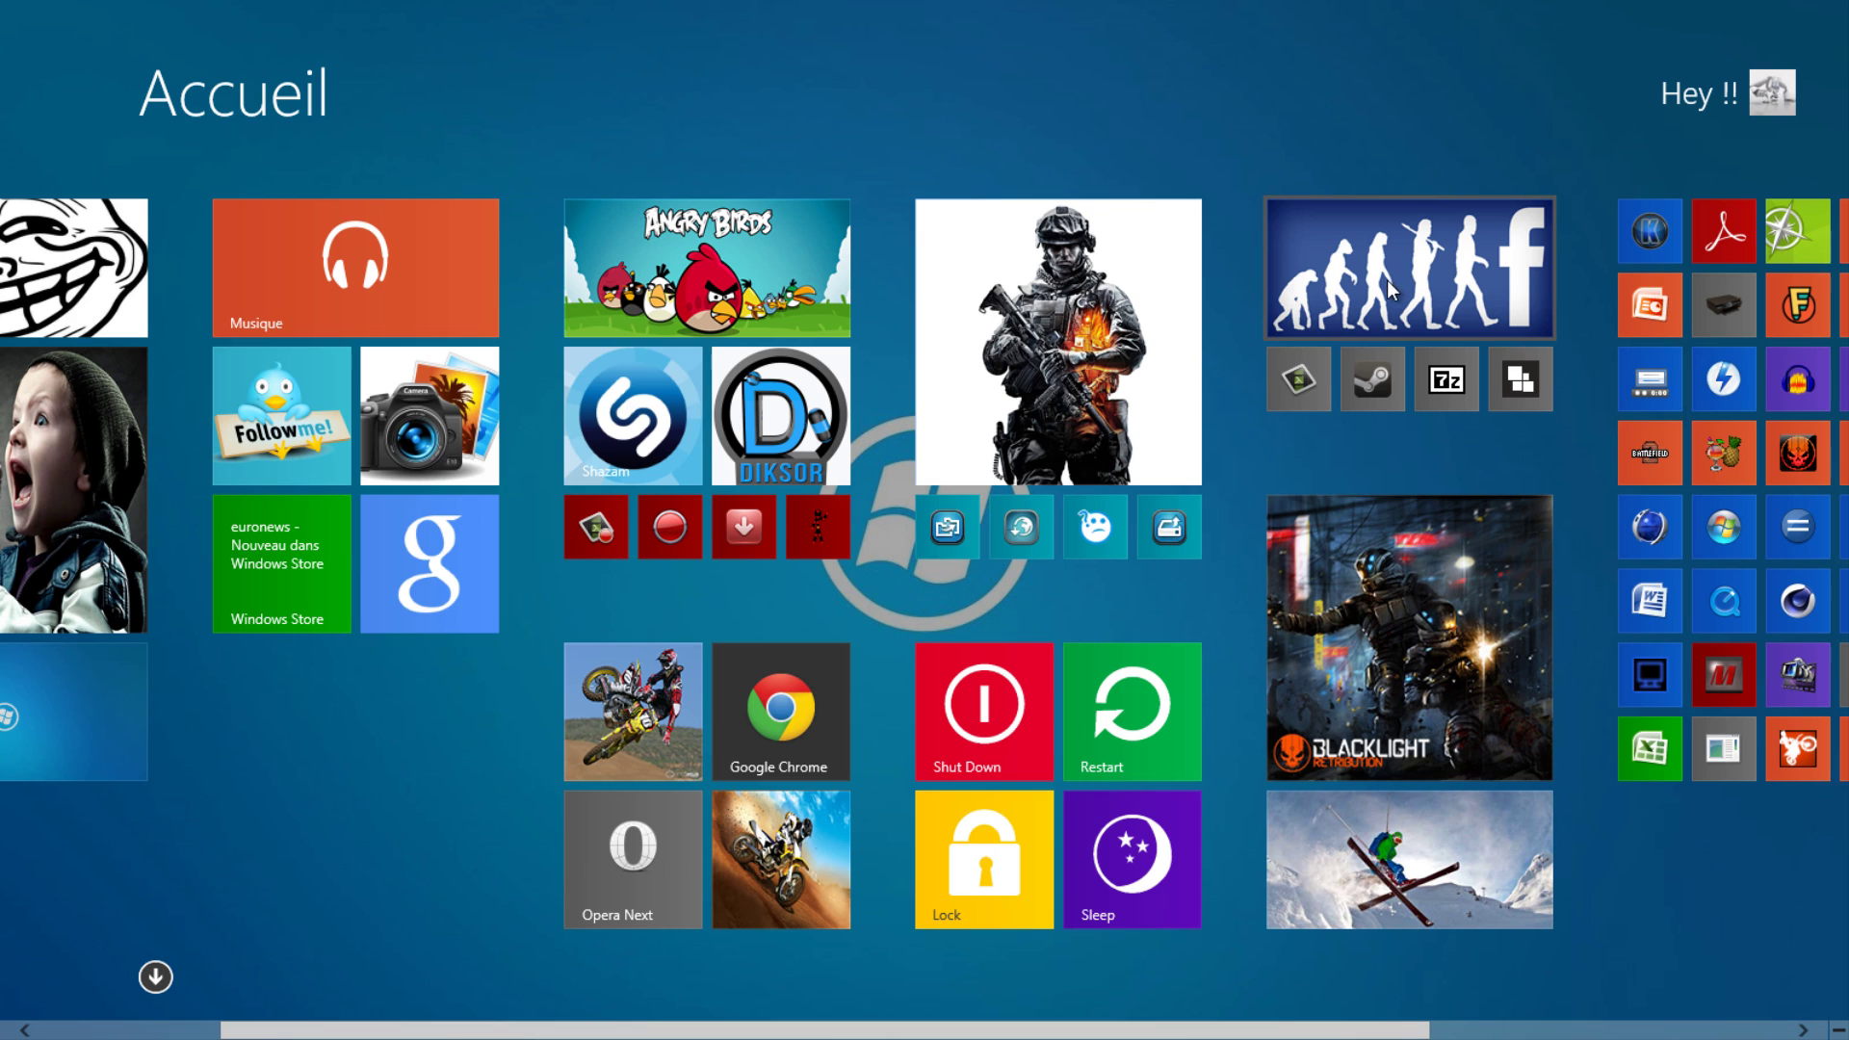
click(790, 398)
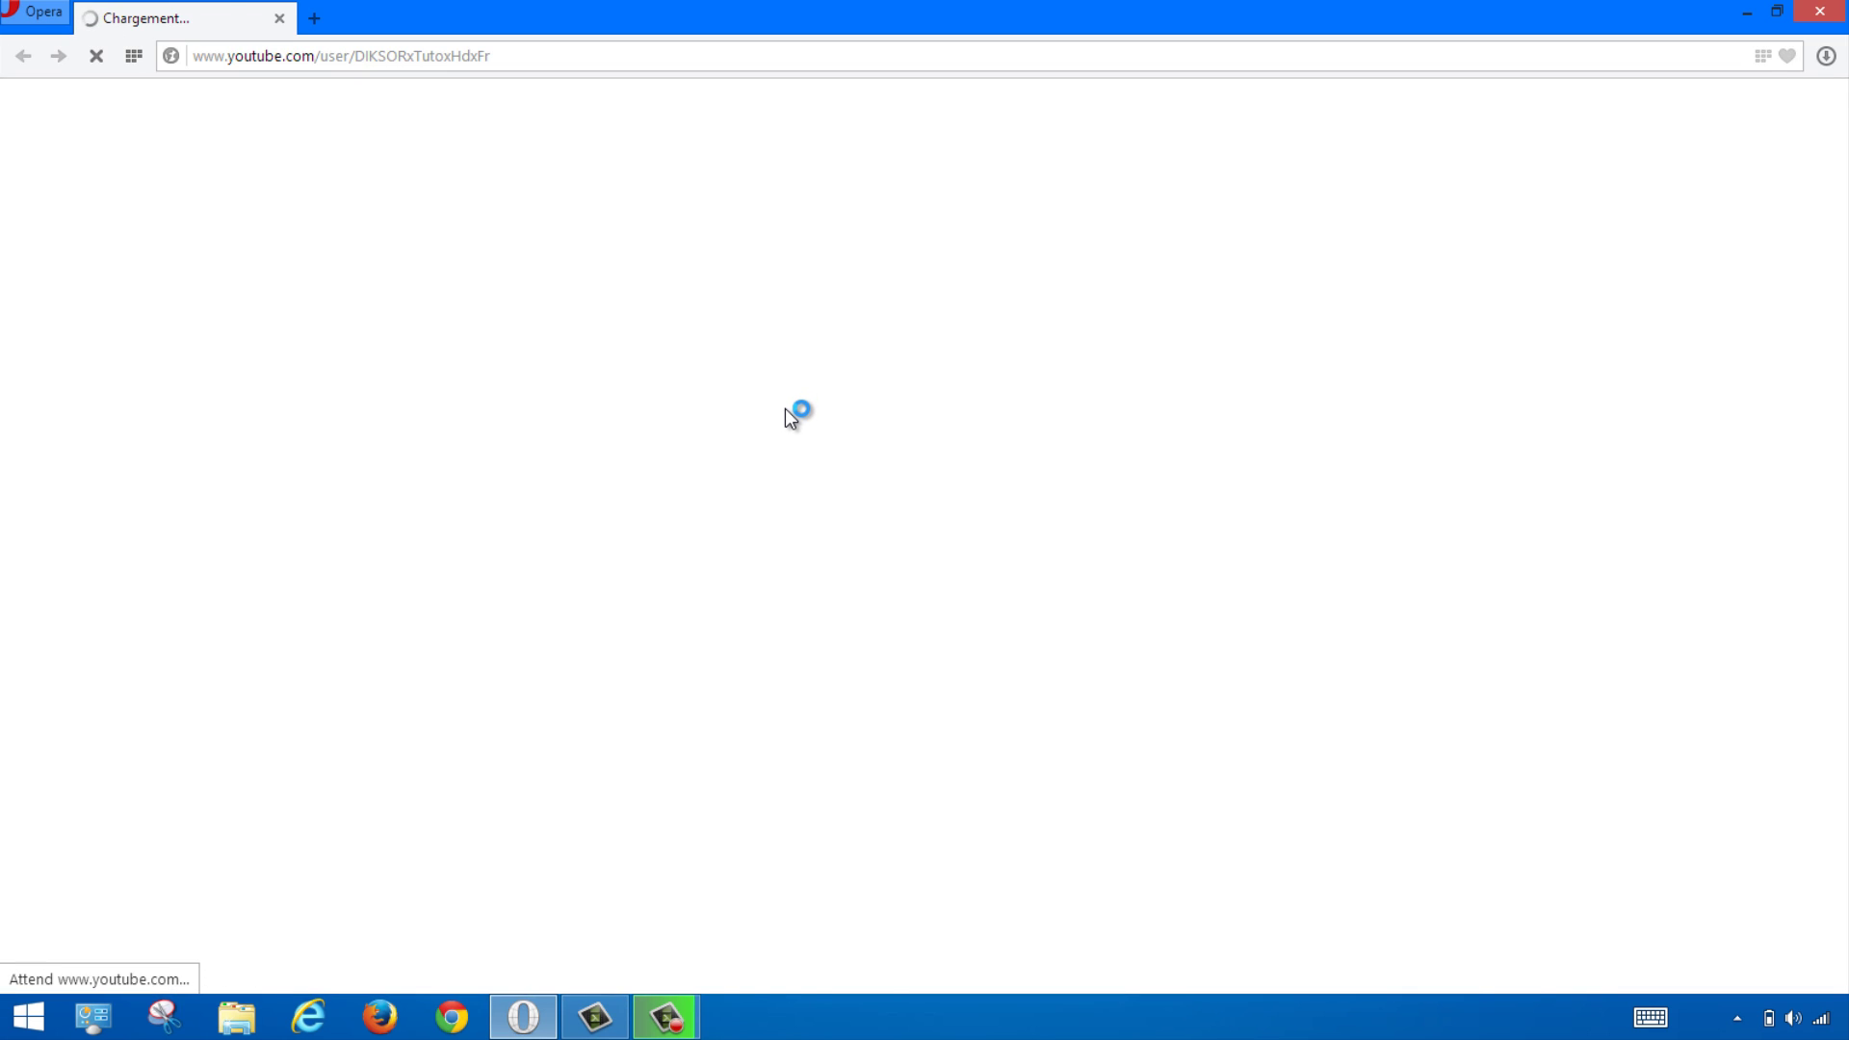
click(1819, 12)
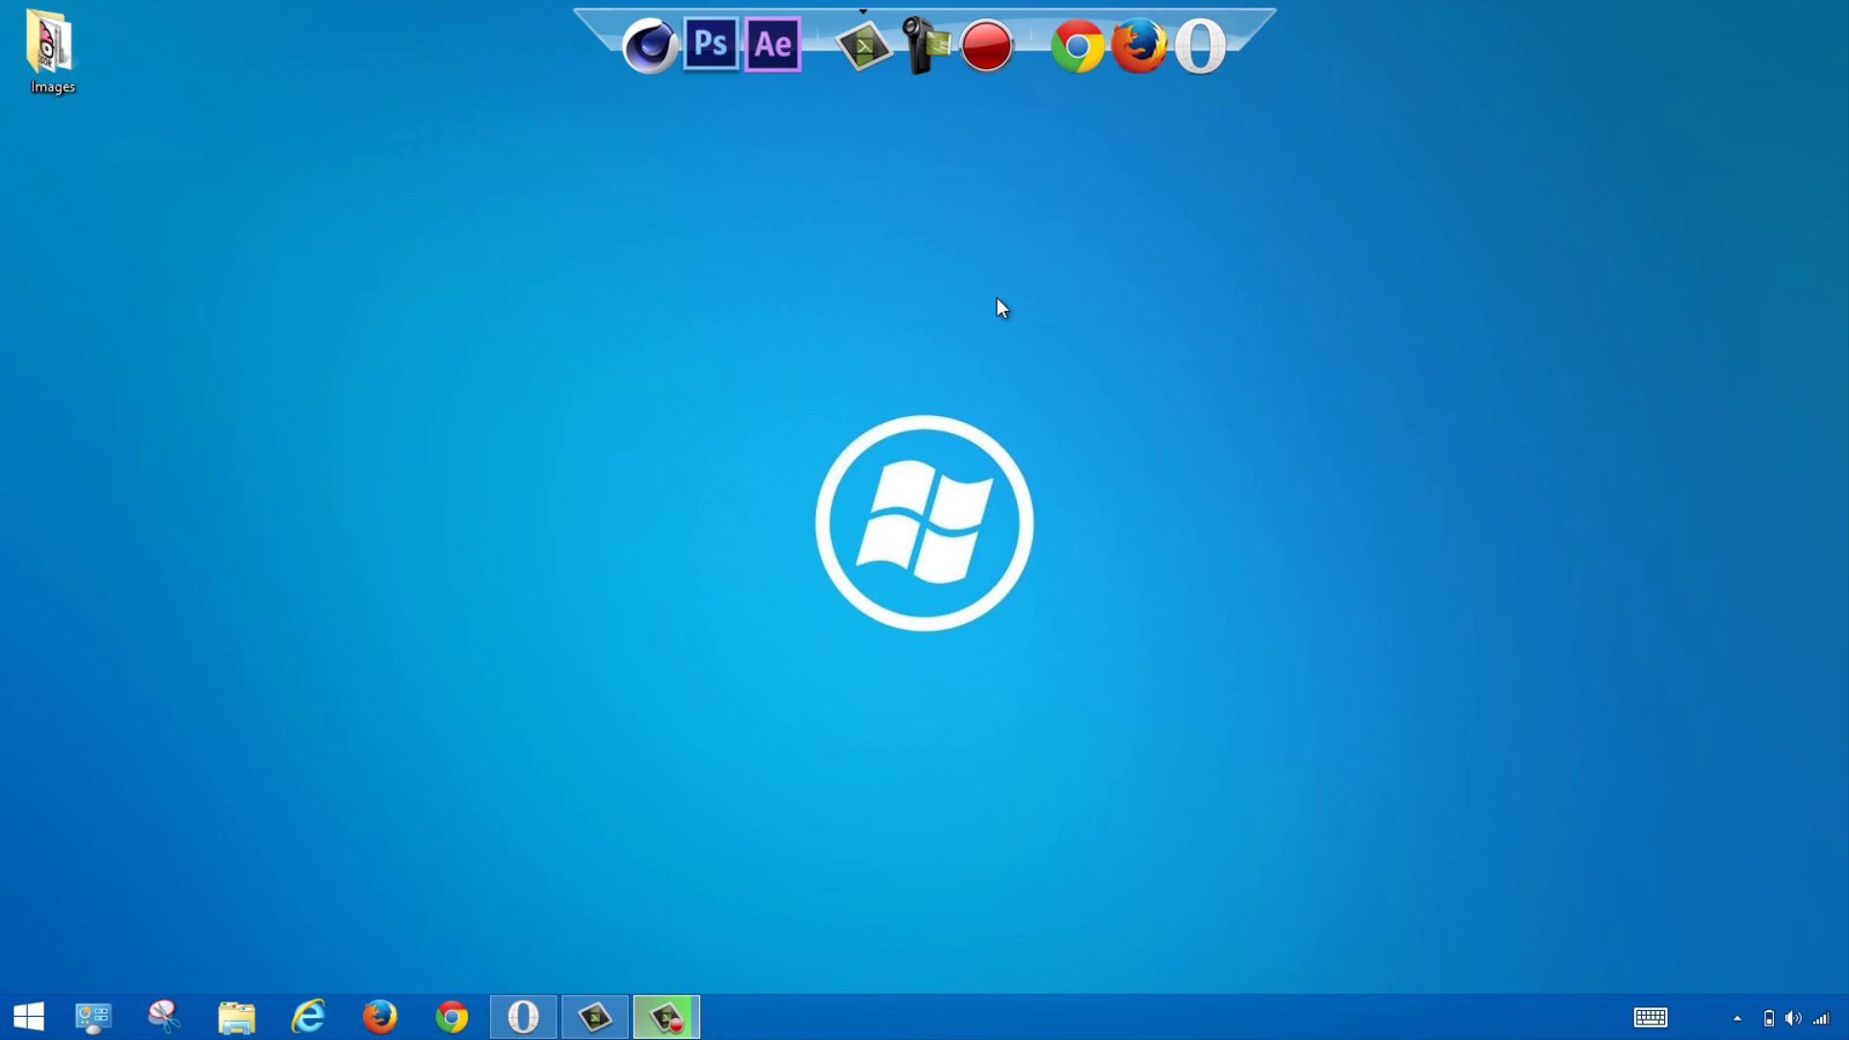
Step: Switch to Opera and examine the OblyTile forum thread's old versions, latest version v0.9.8 and download links
click(523, 1016)
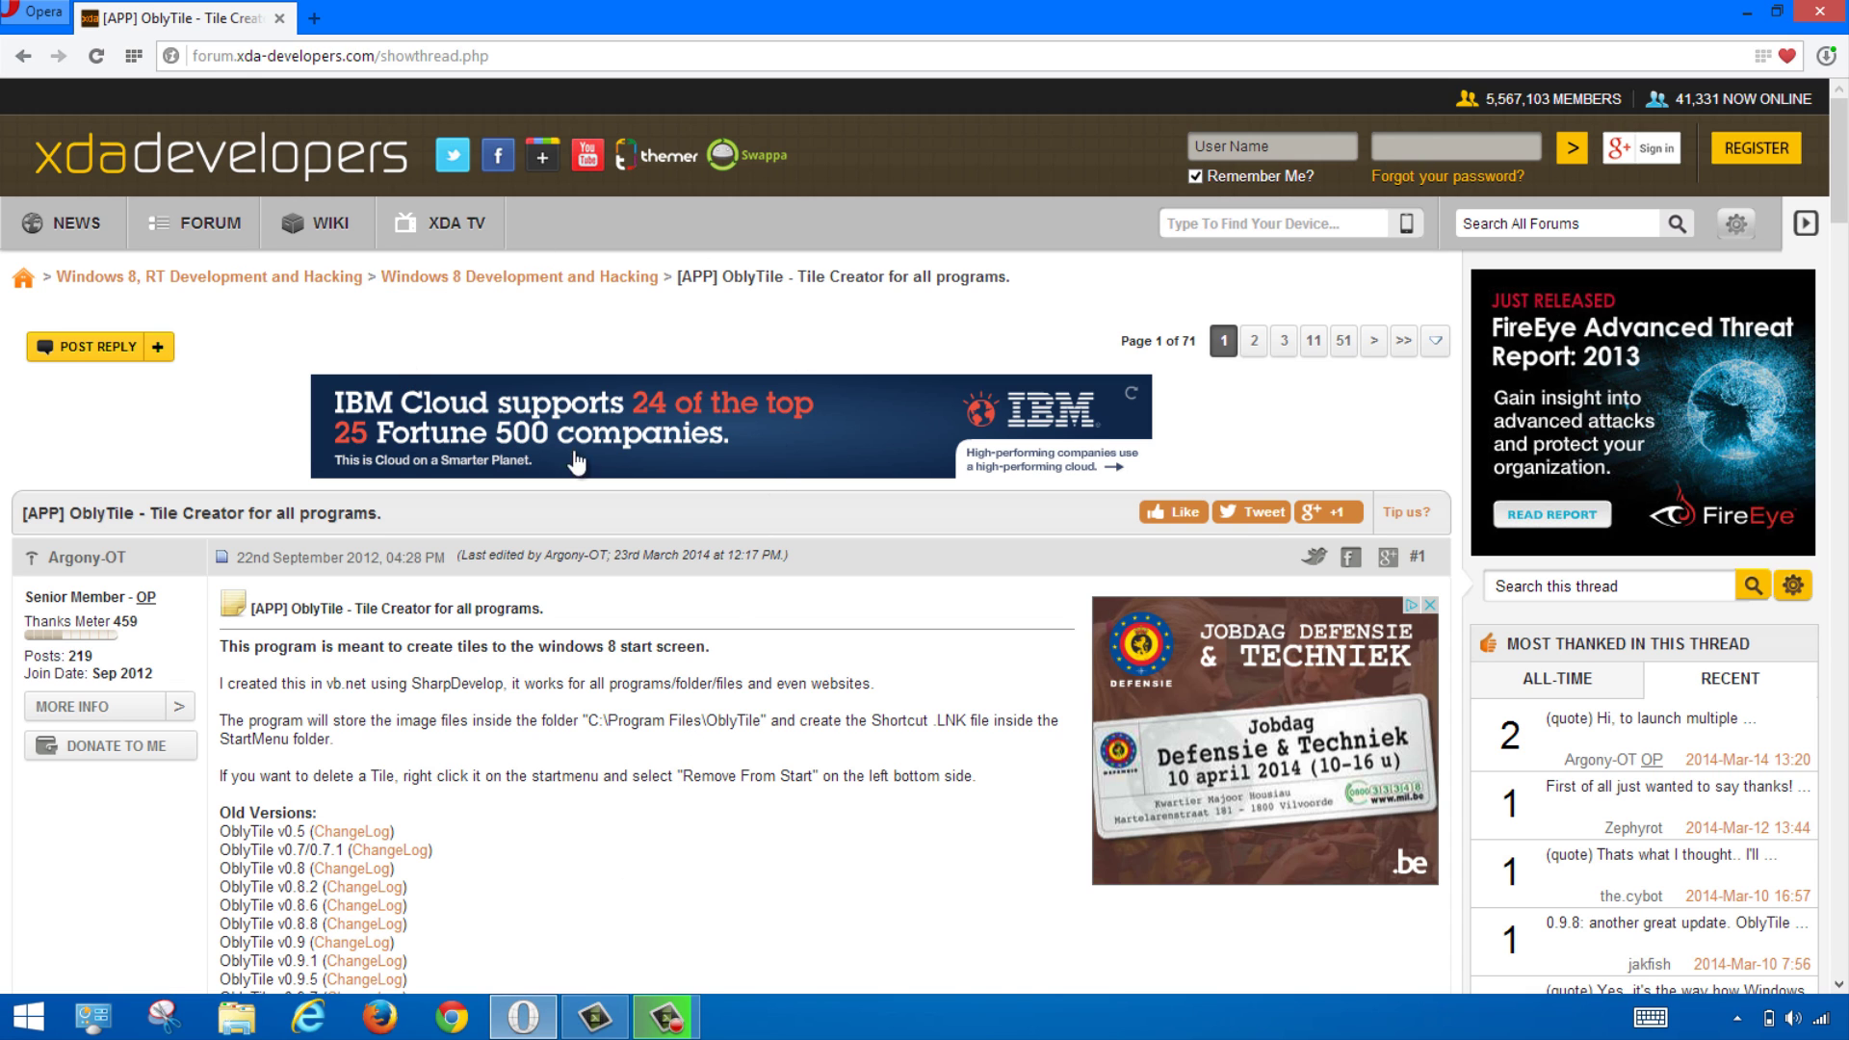
scroll(568, 458, down, 3)
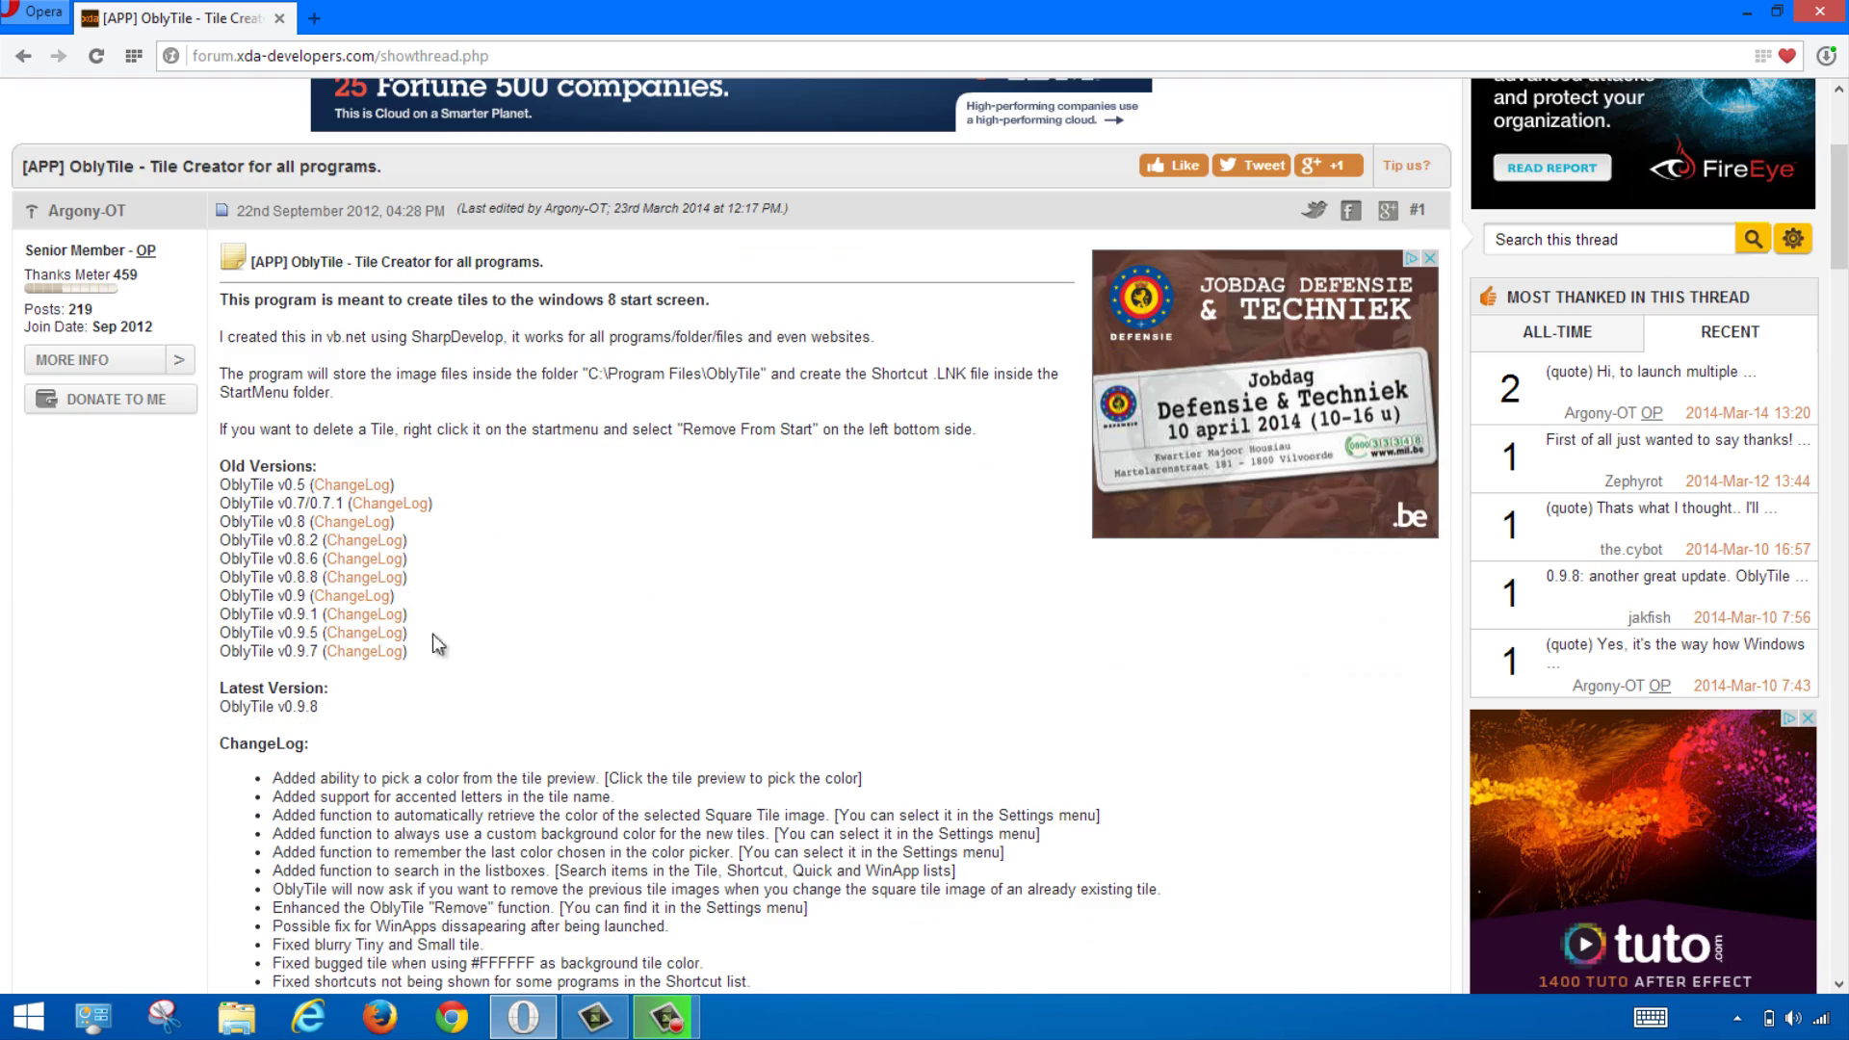
drag(484, 668, 223, 481)
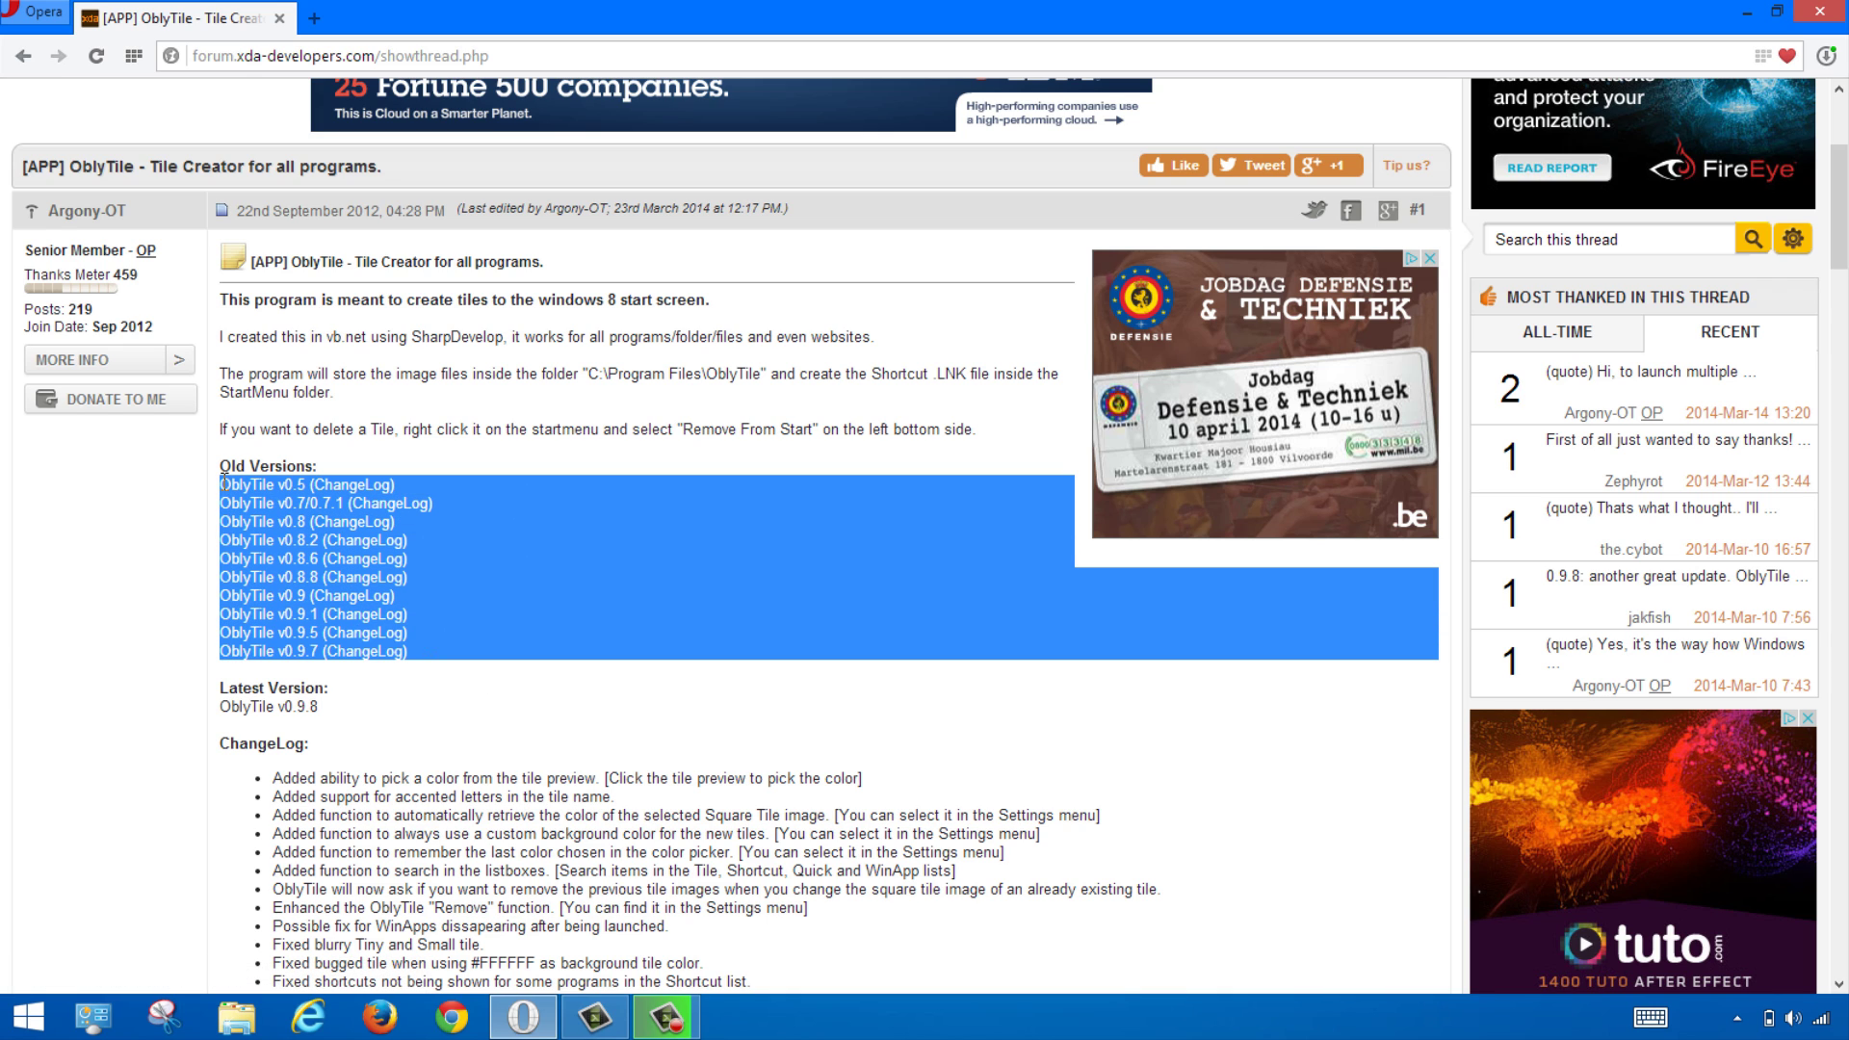
click(466, 616)
scroll(409, 615, down, 1)
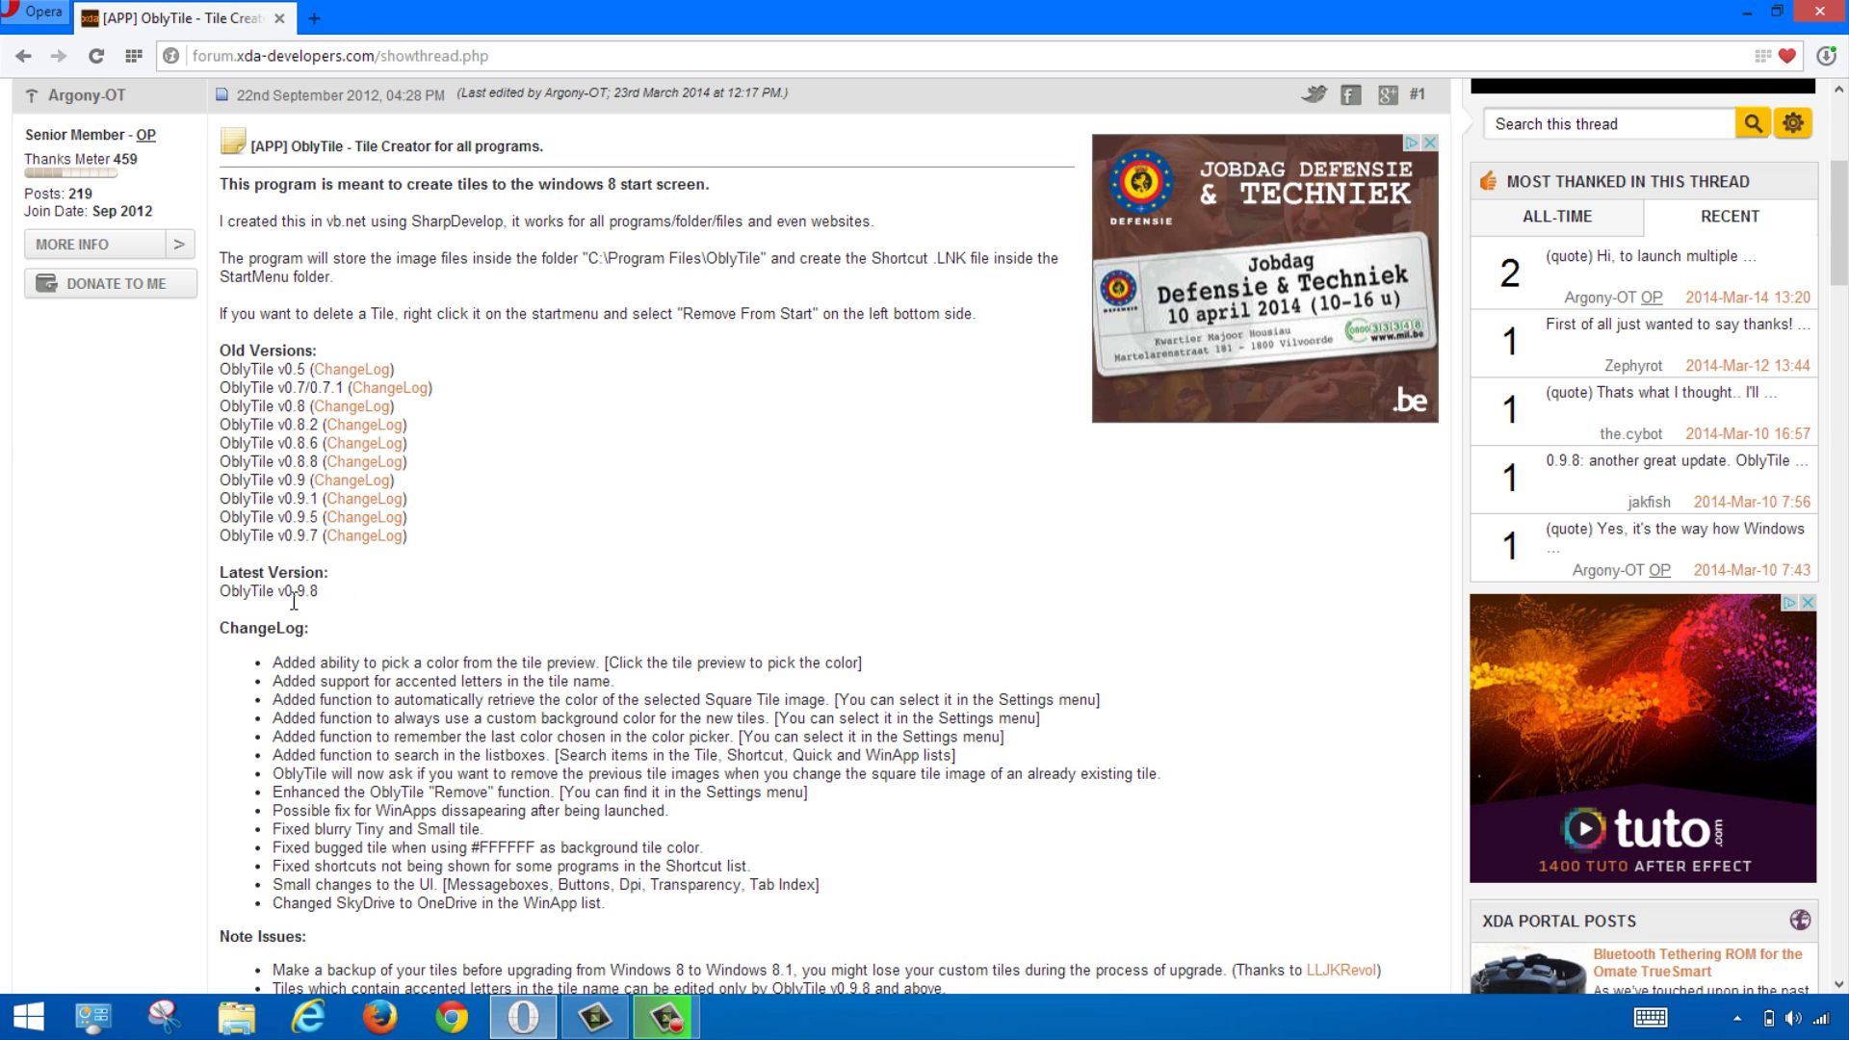
drag(279, 592, 322, 593)
click(369, 599)
scroll(517, 520, down, 4)
scroll(517, 517, down, 4)
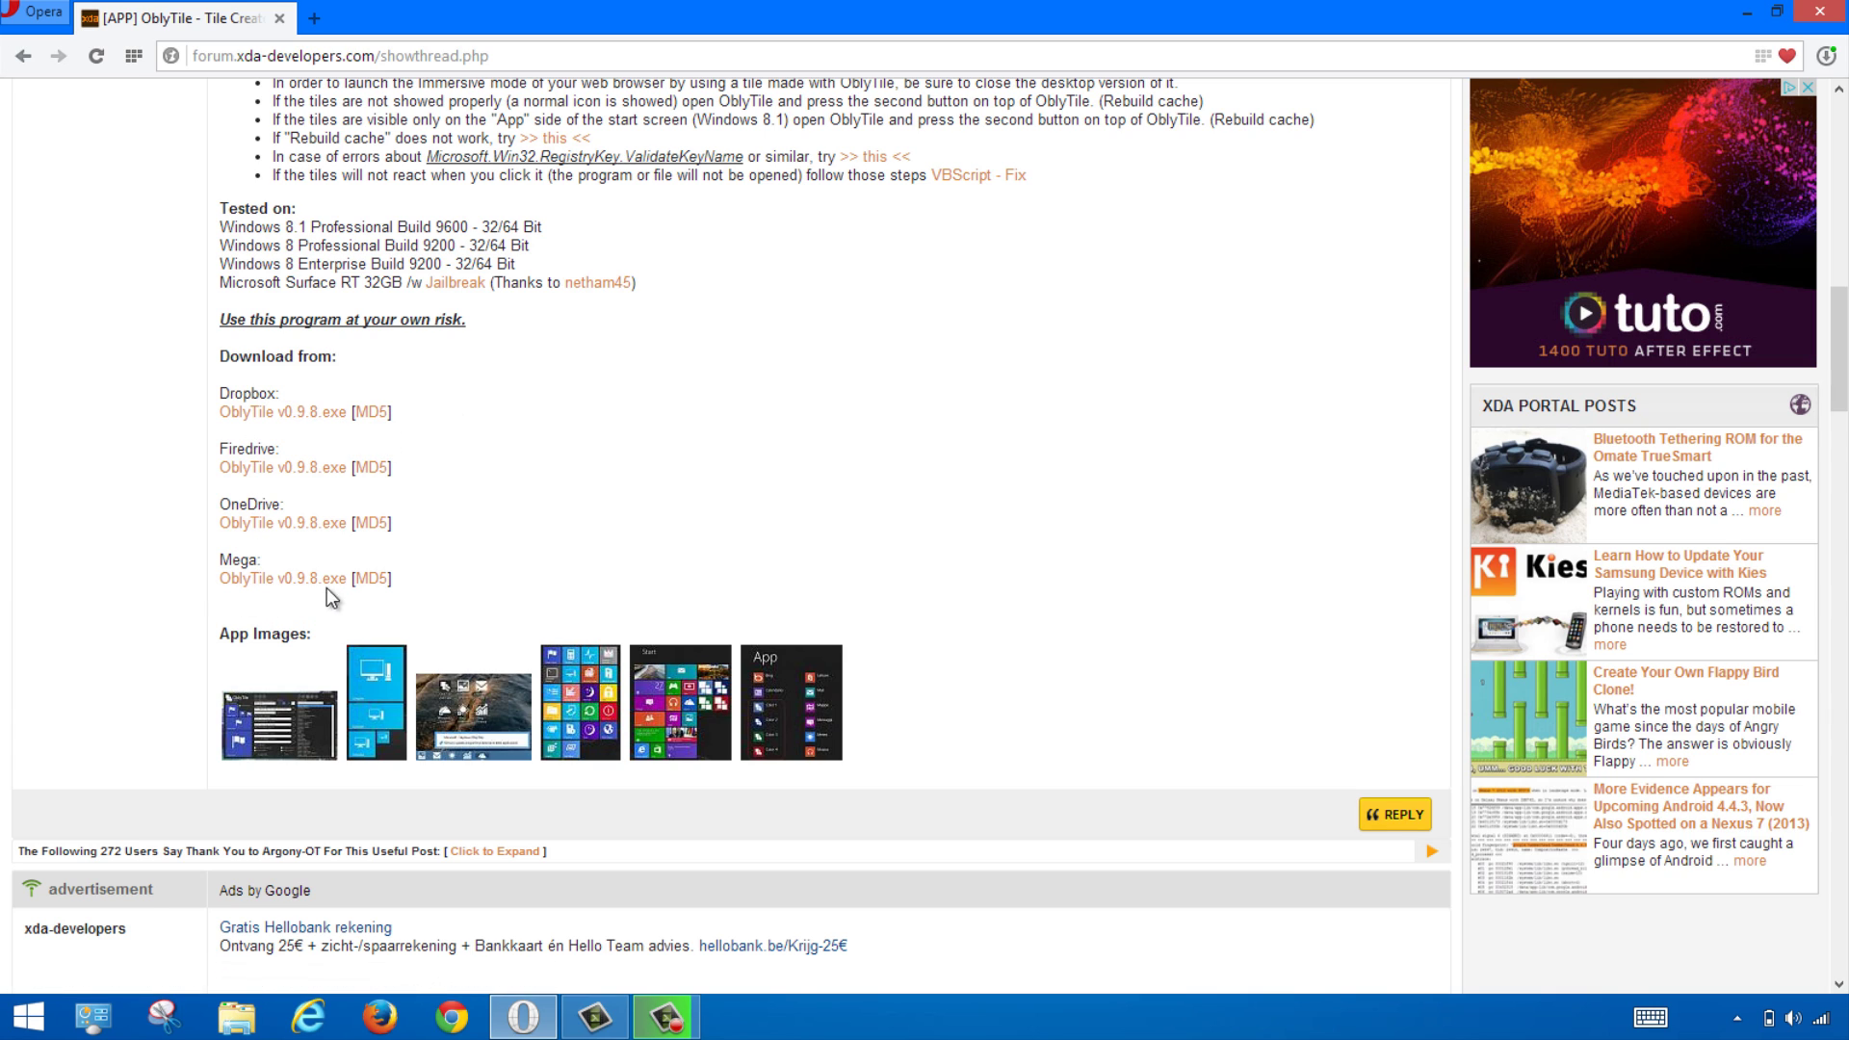
Step: Download OblyTile v0.9.8.exe from Mega, save it to the Desktop (Bureau), and minimise the browser
click(276, 581)
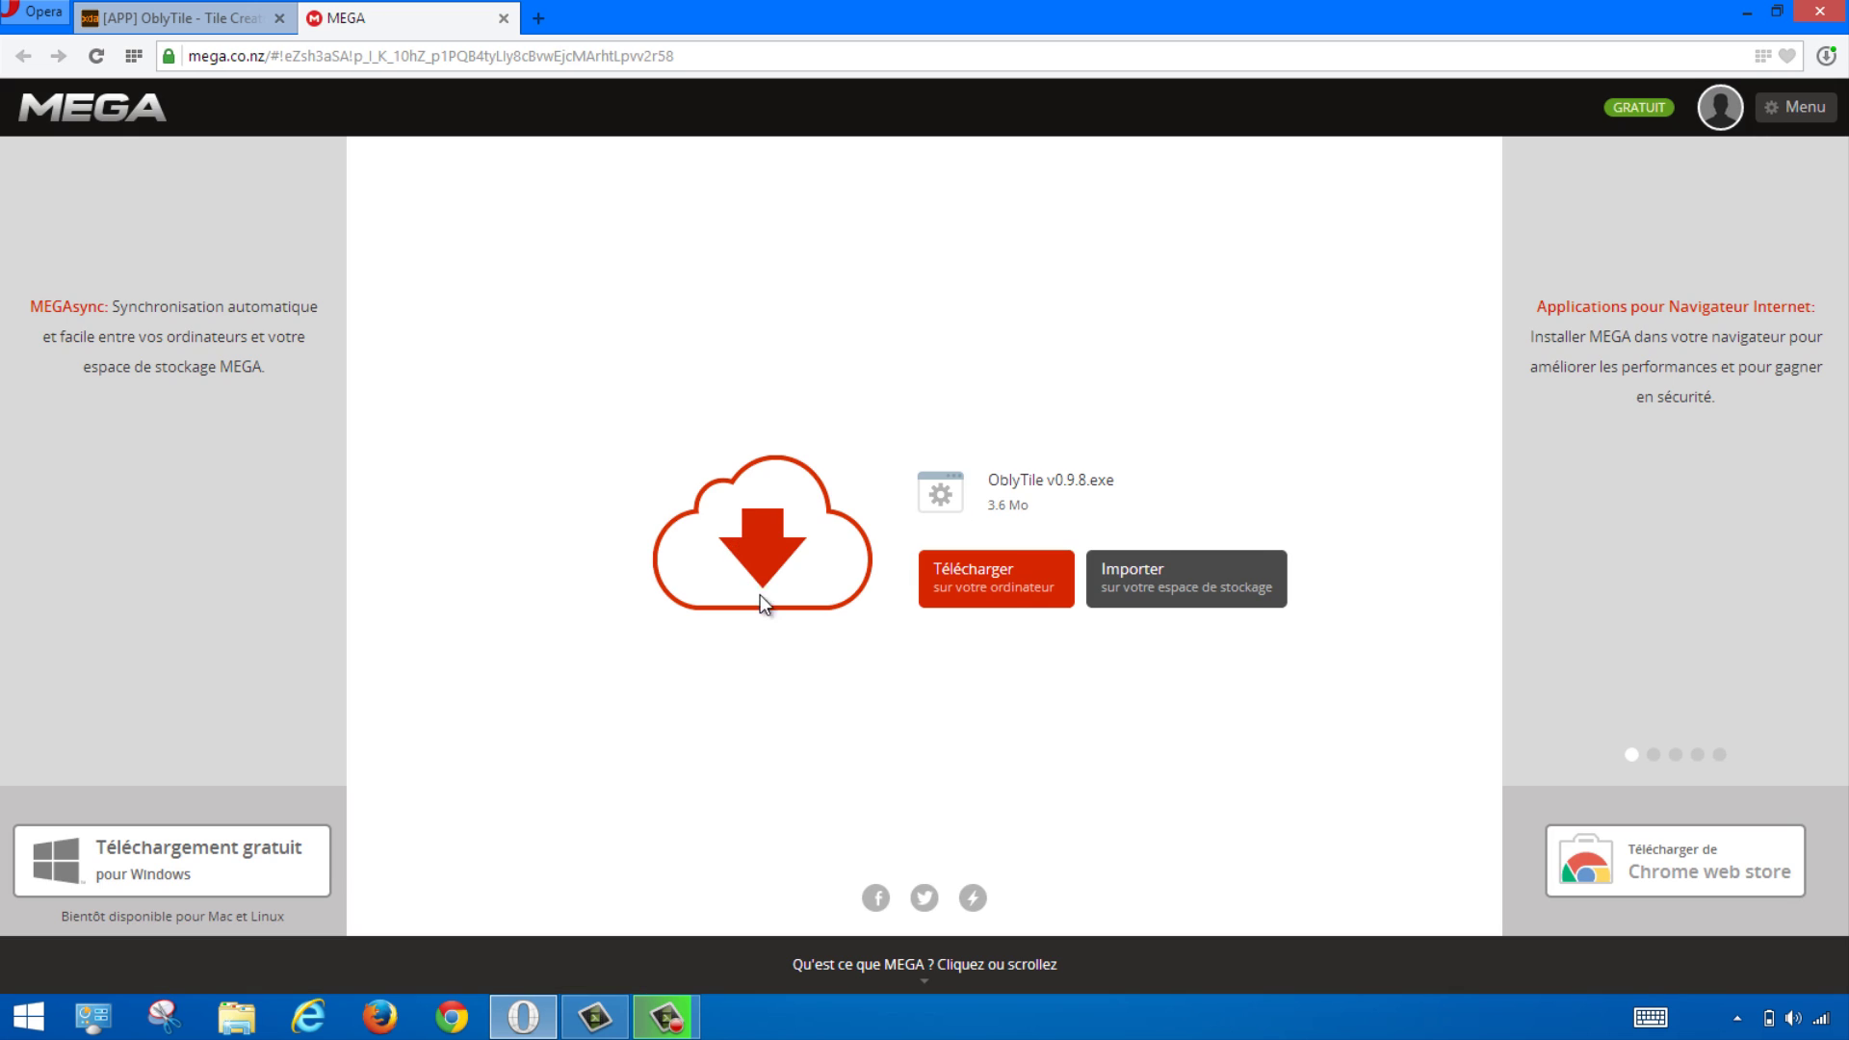
click(1004, 578)
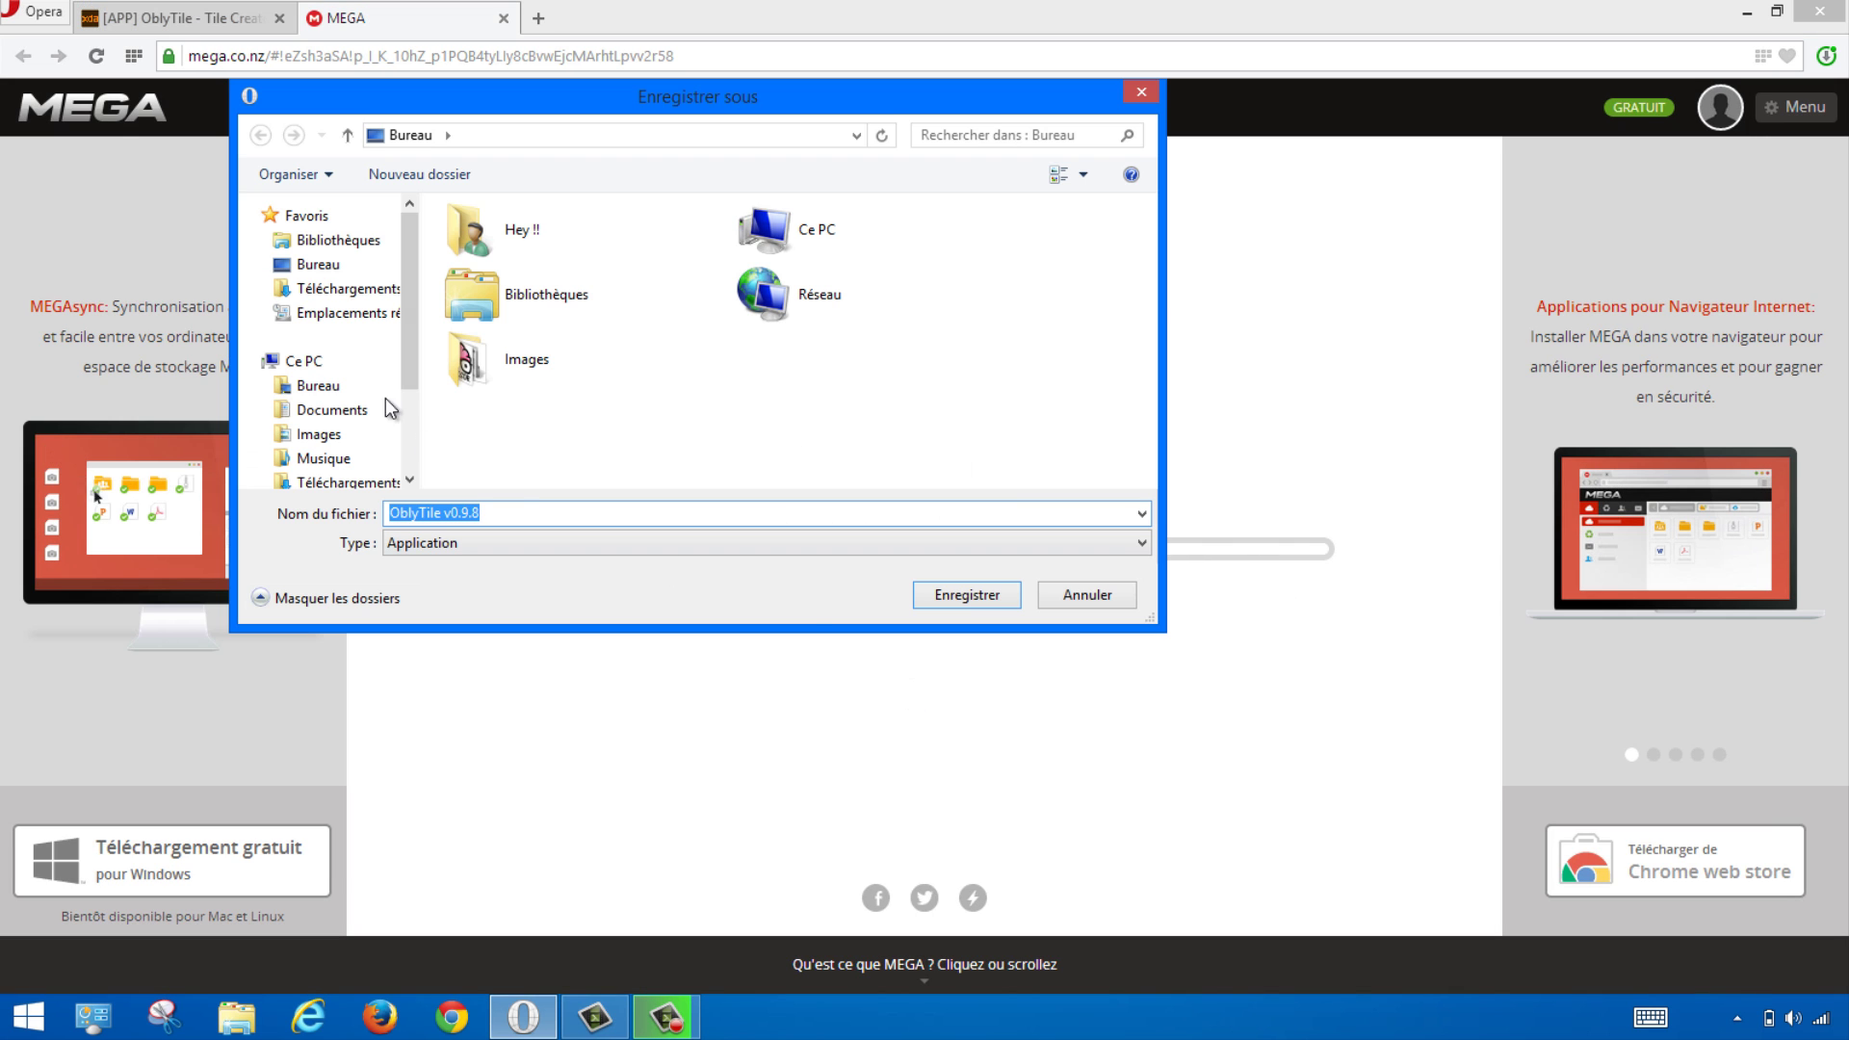
click(328, 265)
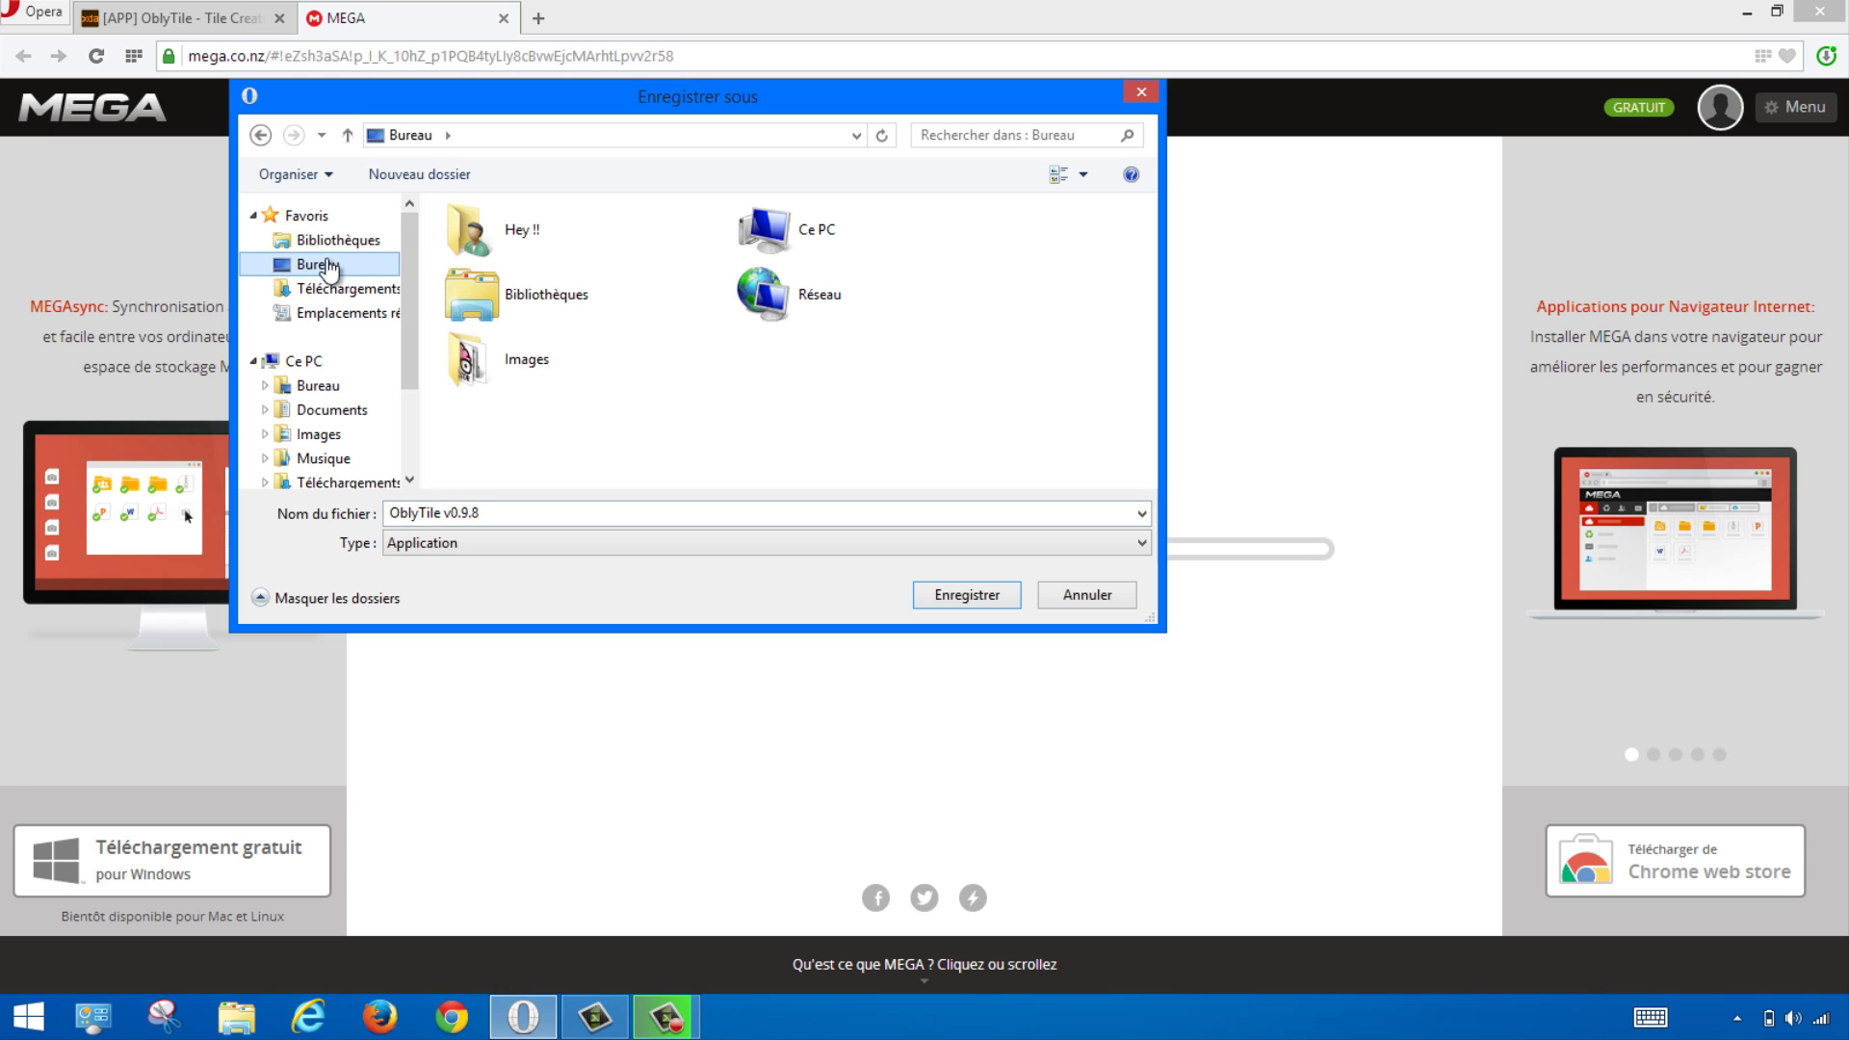
click(968, 593)
click(1746, 11)
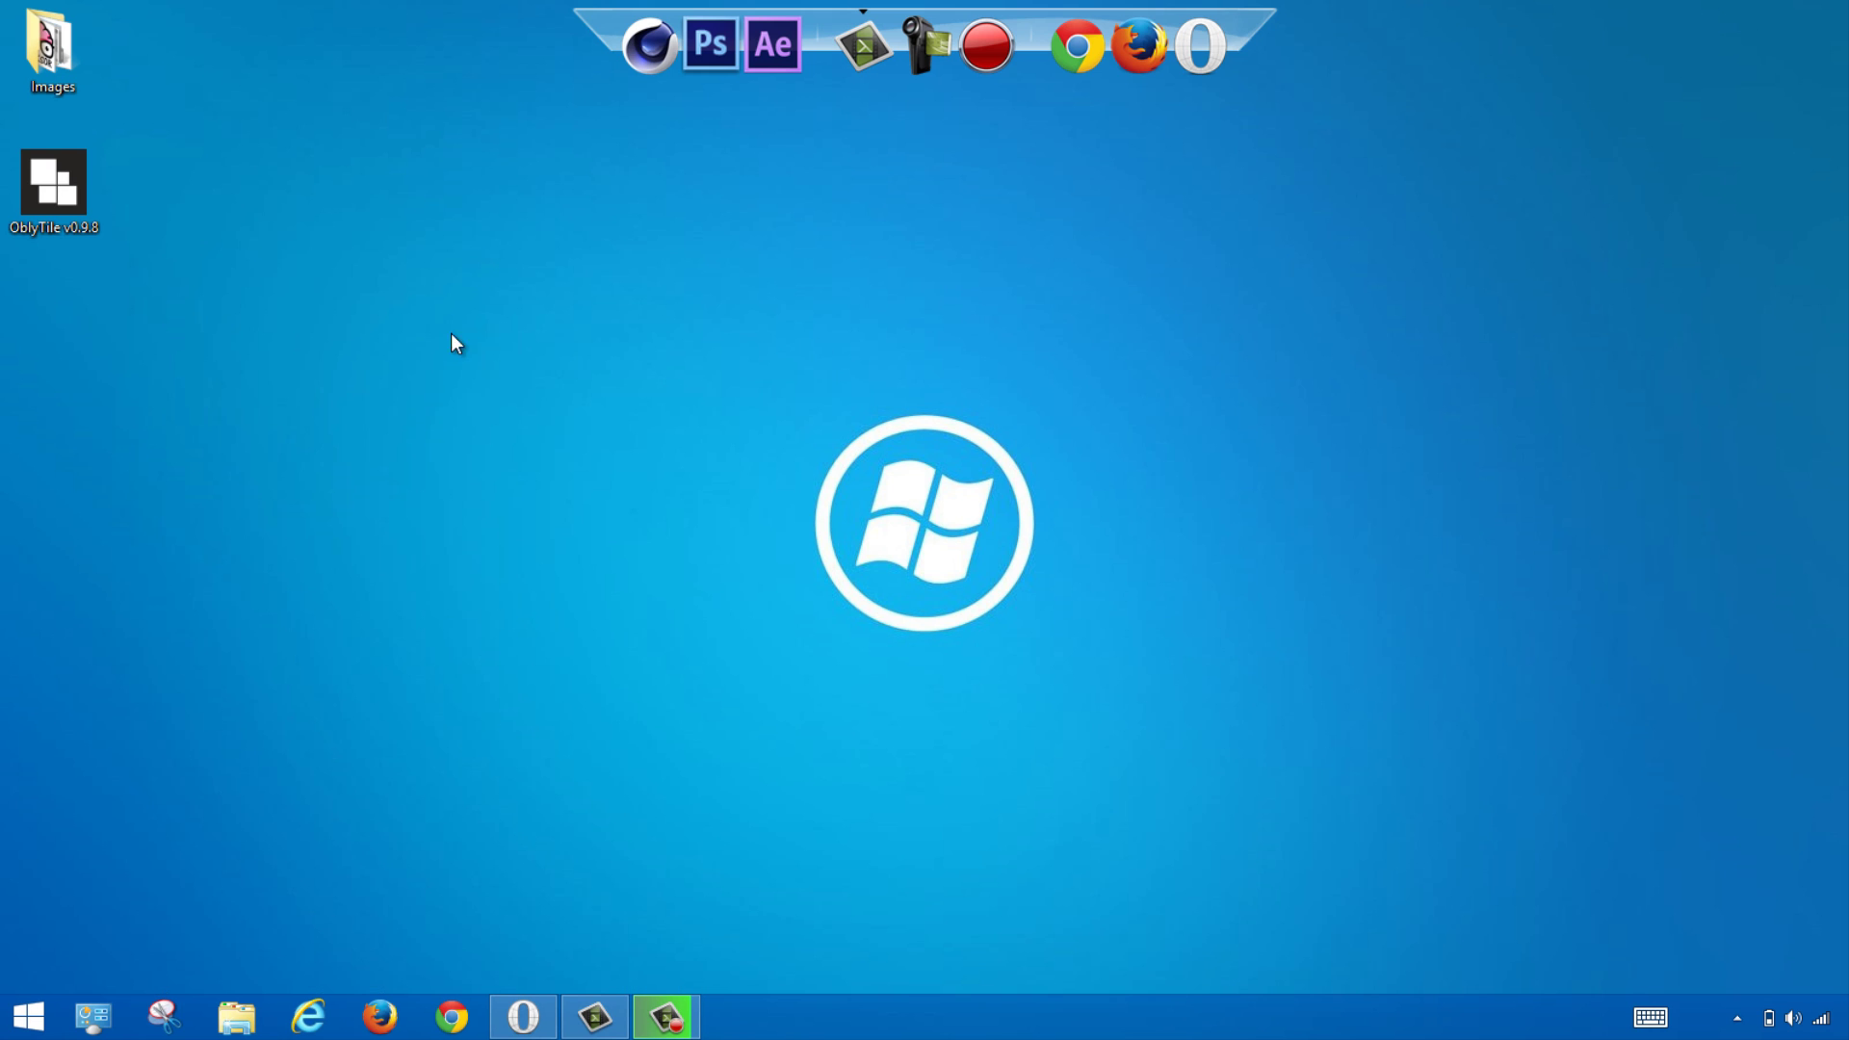
Step: Move the OblyTile v0.9.8 icon to the upper middle of the desktop and launch the program
drag(97, 197, 965, 254)
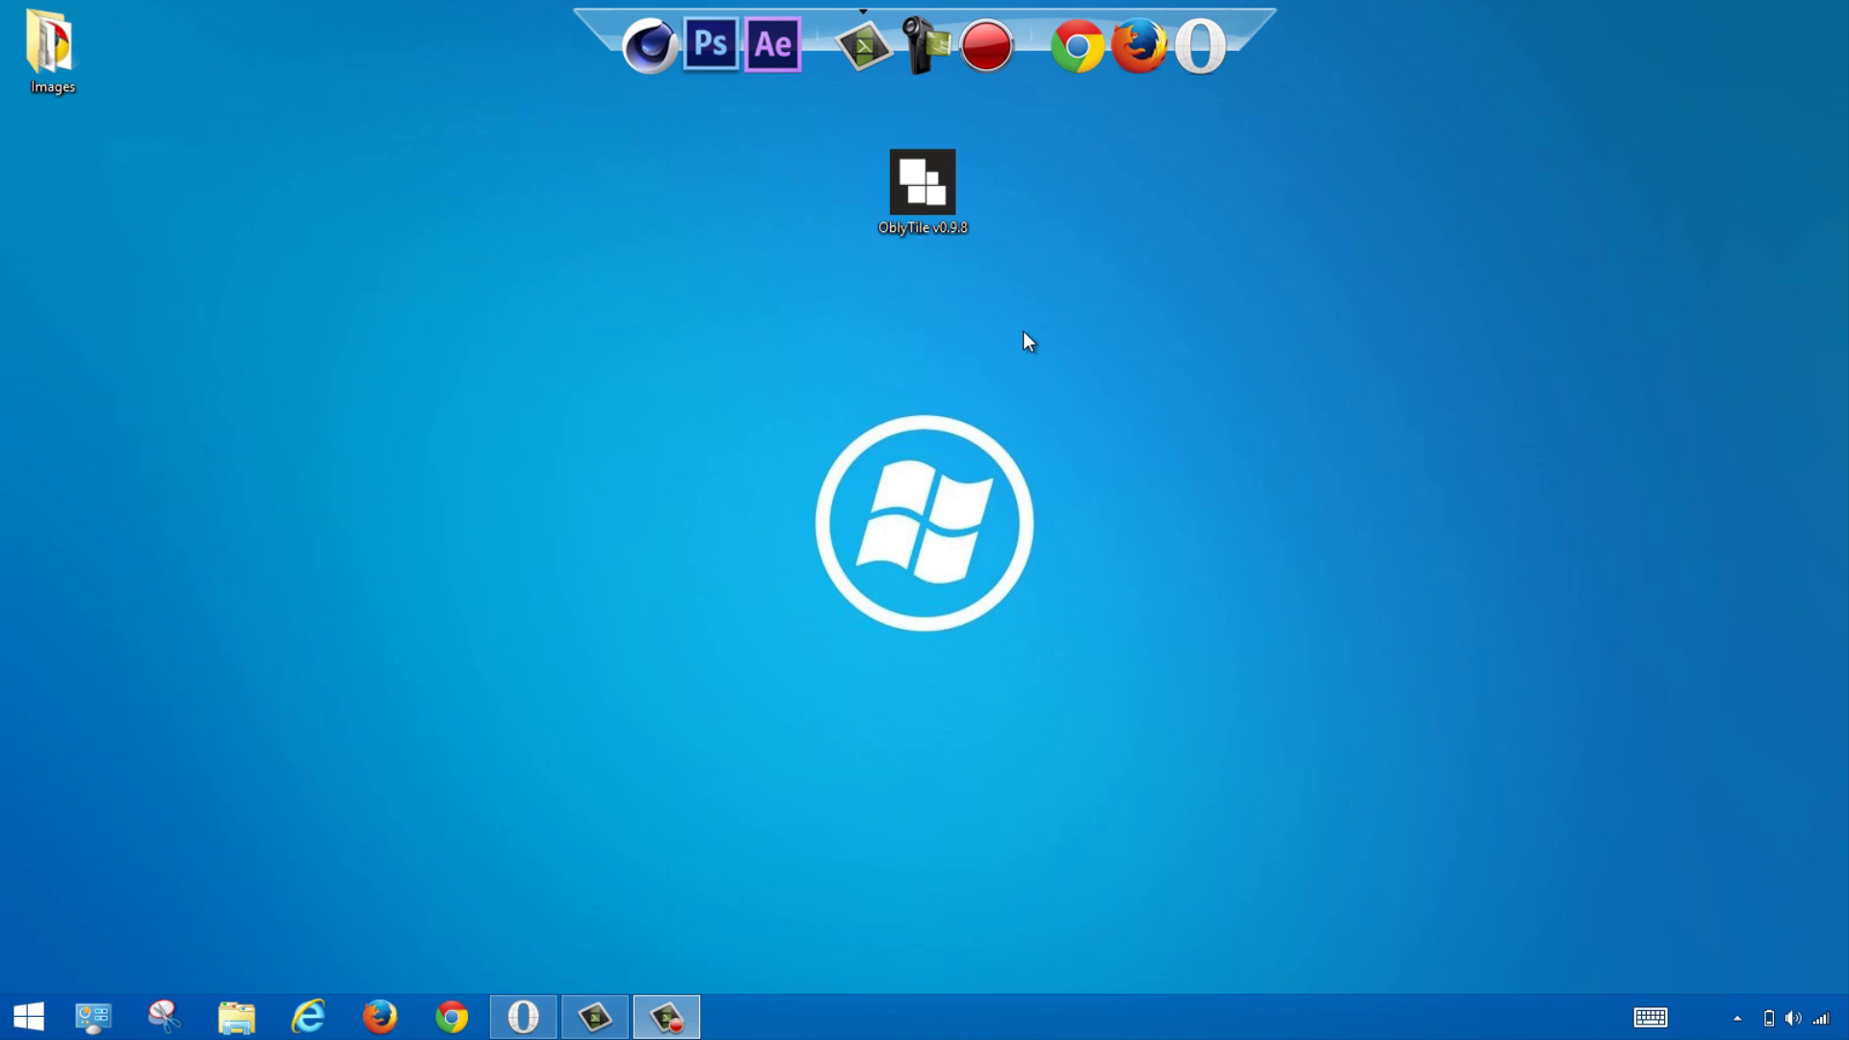
double_click(923, 183)
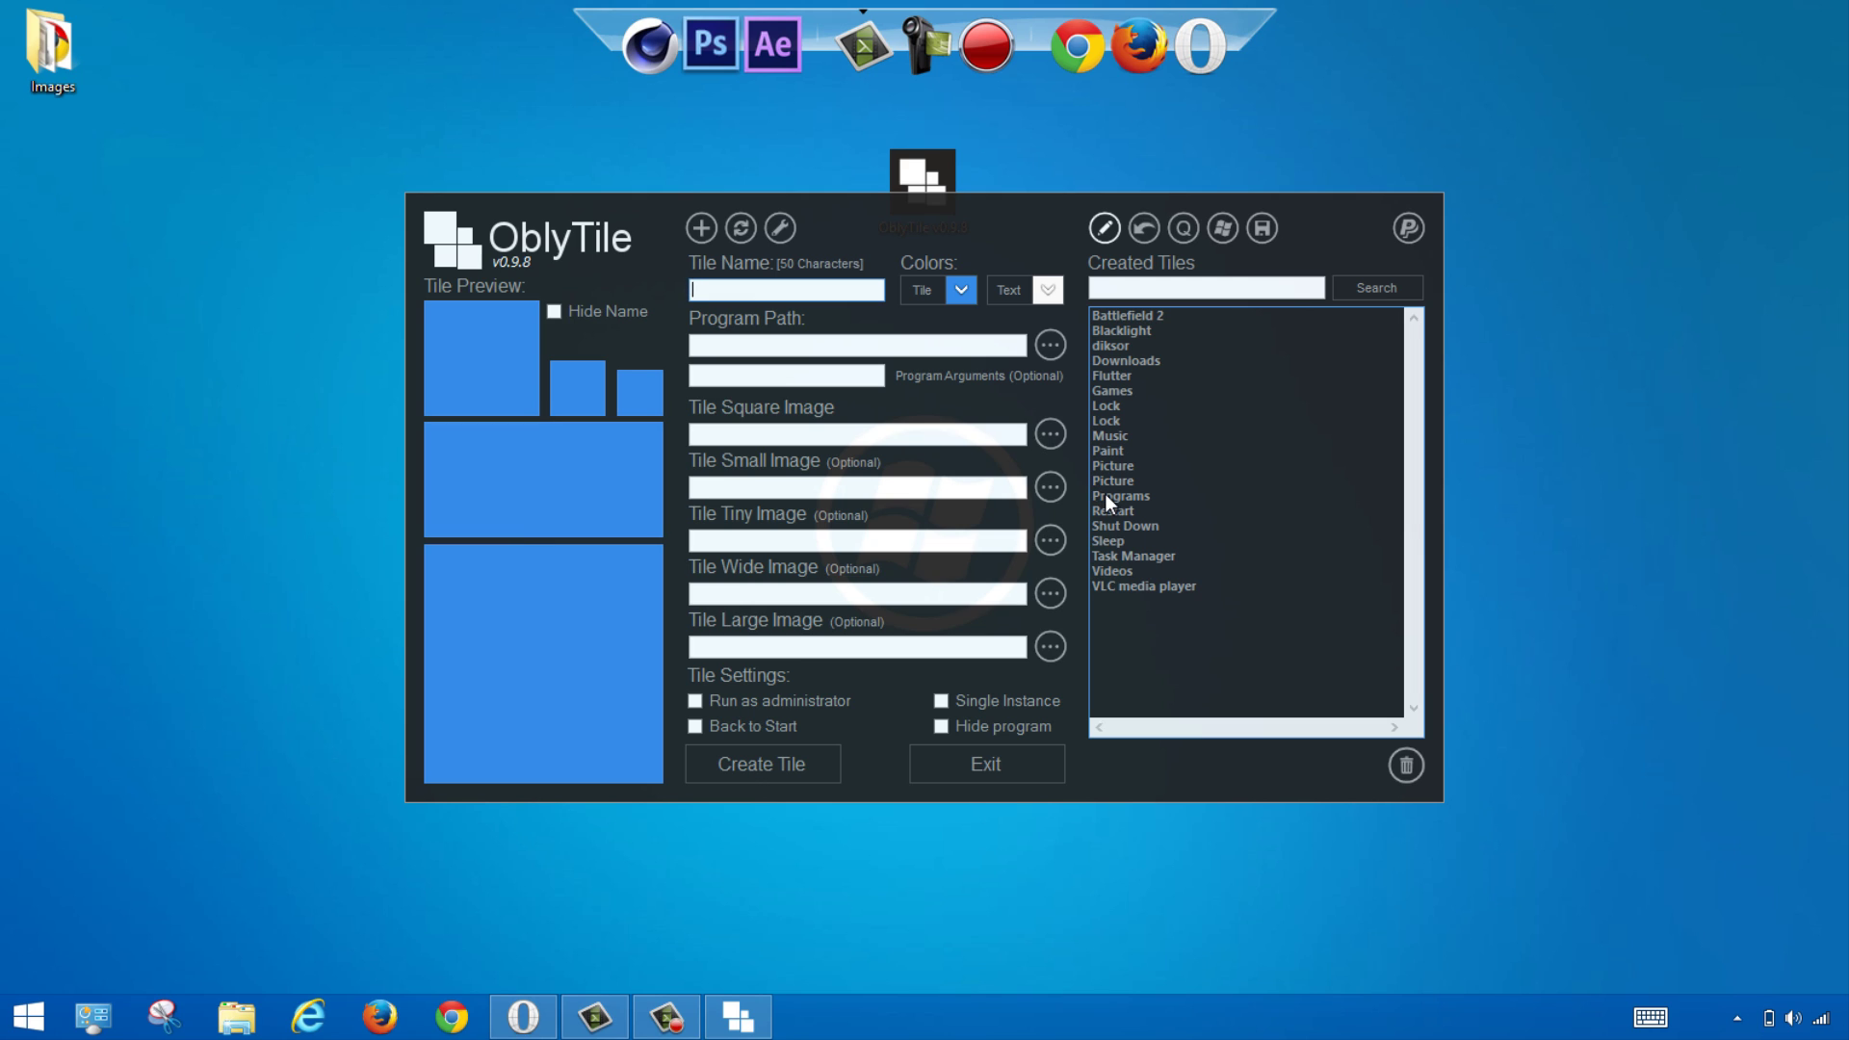
Step: Show the list of existing program shortcuts in OblyTile and look through it
click(1143, 229)
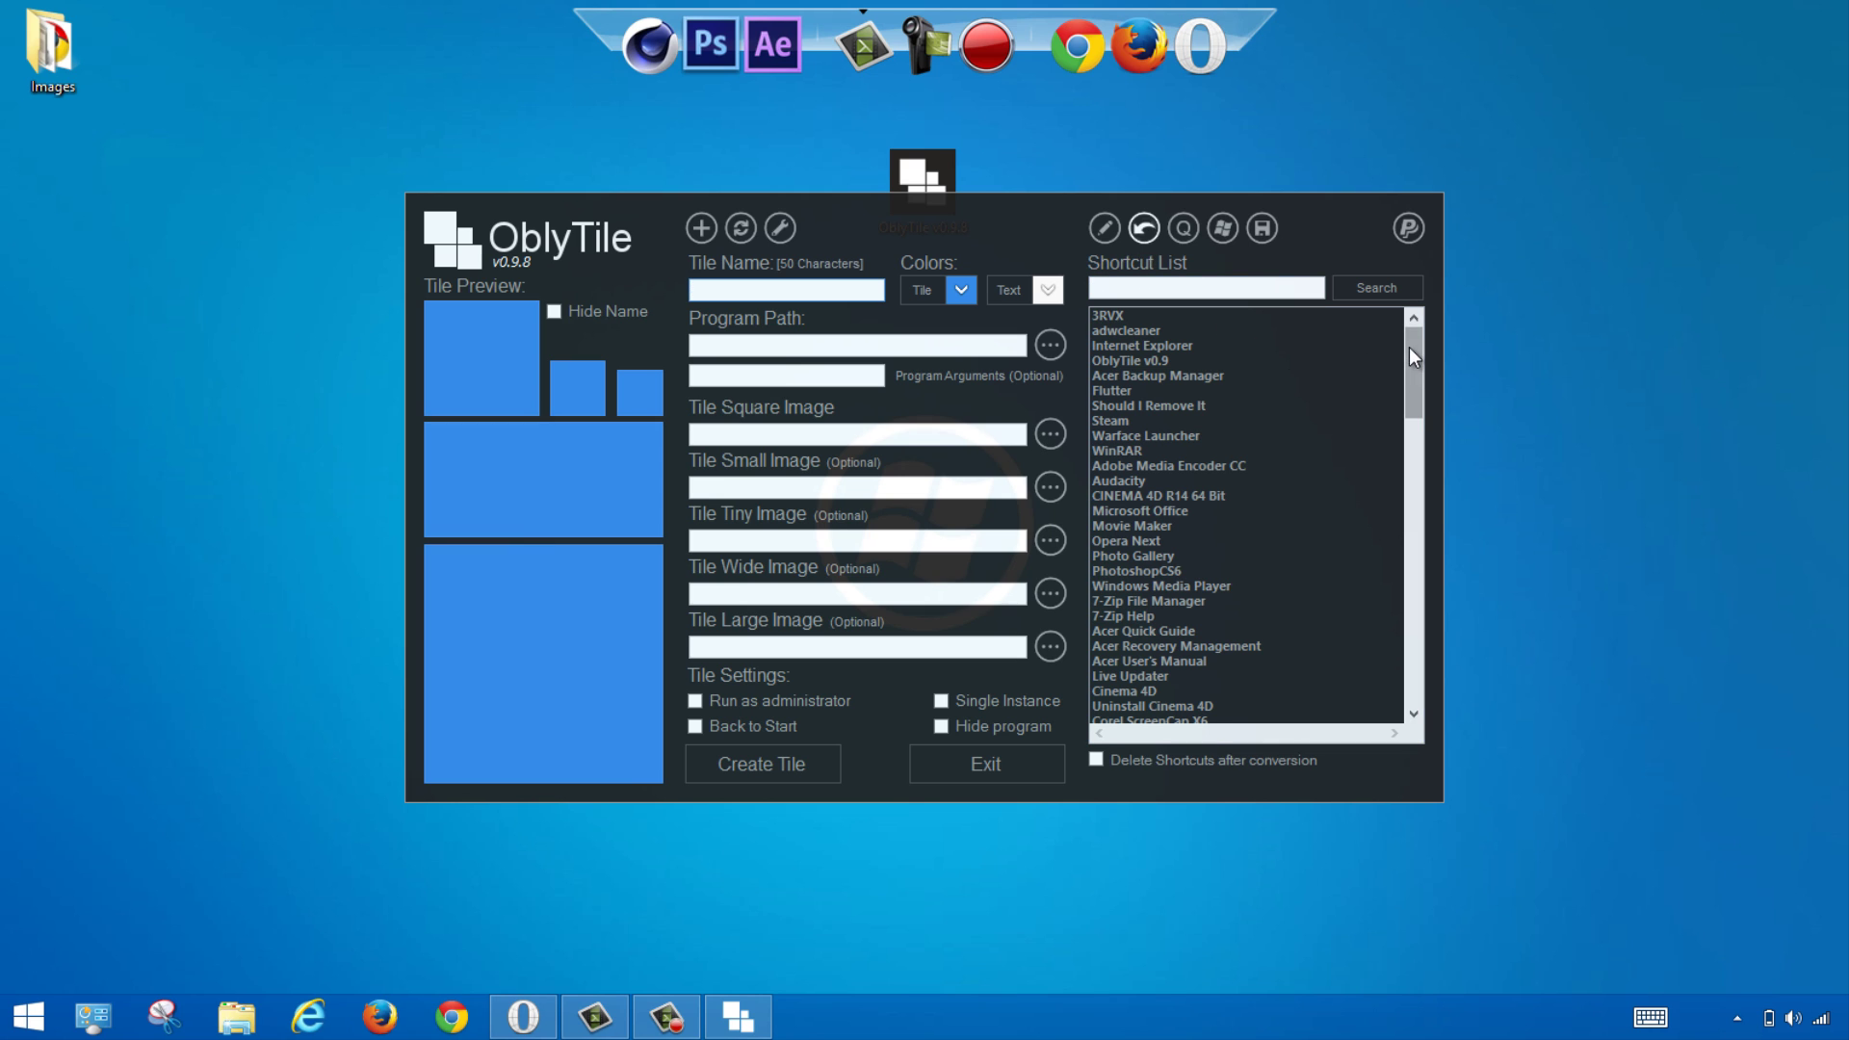
drag(1408, 346, 1415, 534)
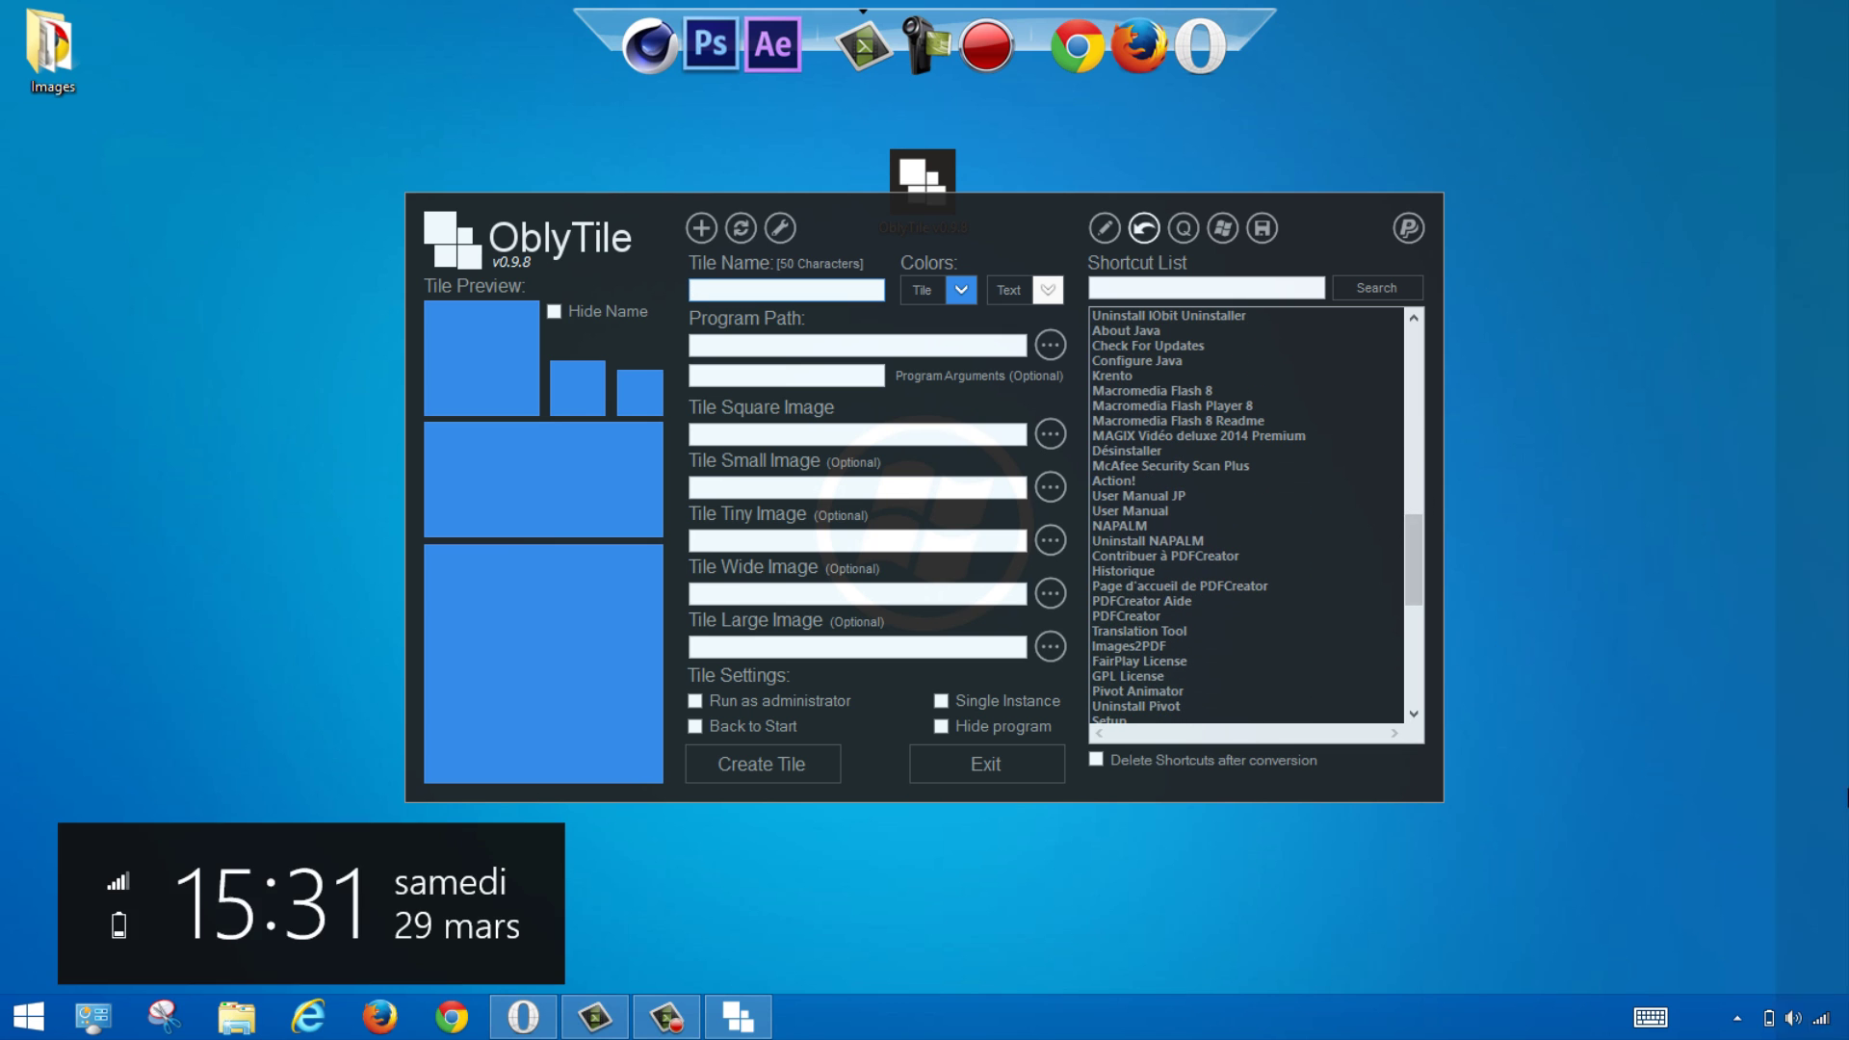
Step: Check the installed programs in the Start screen's Applications view and return to the desktop
click(1793, 536)
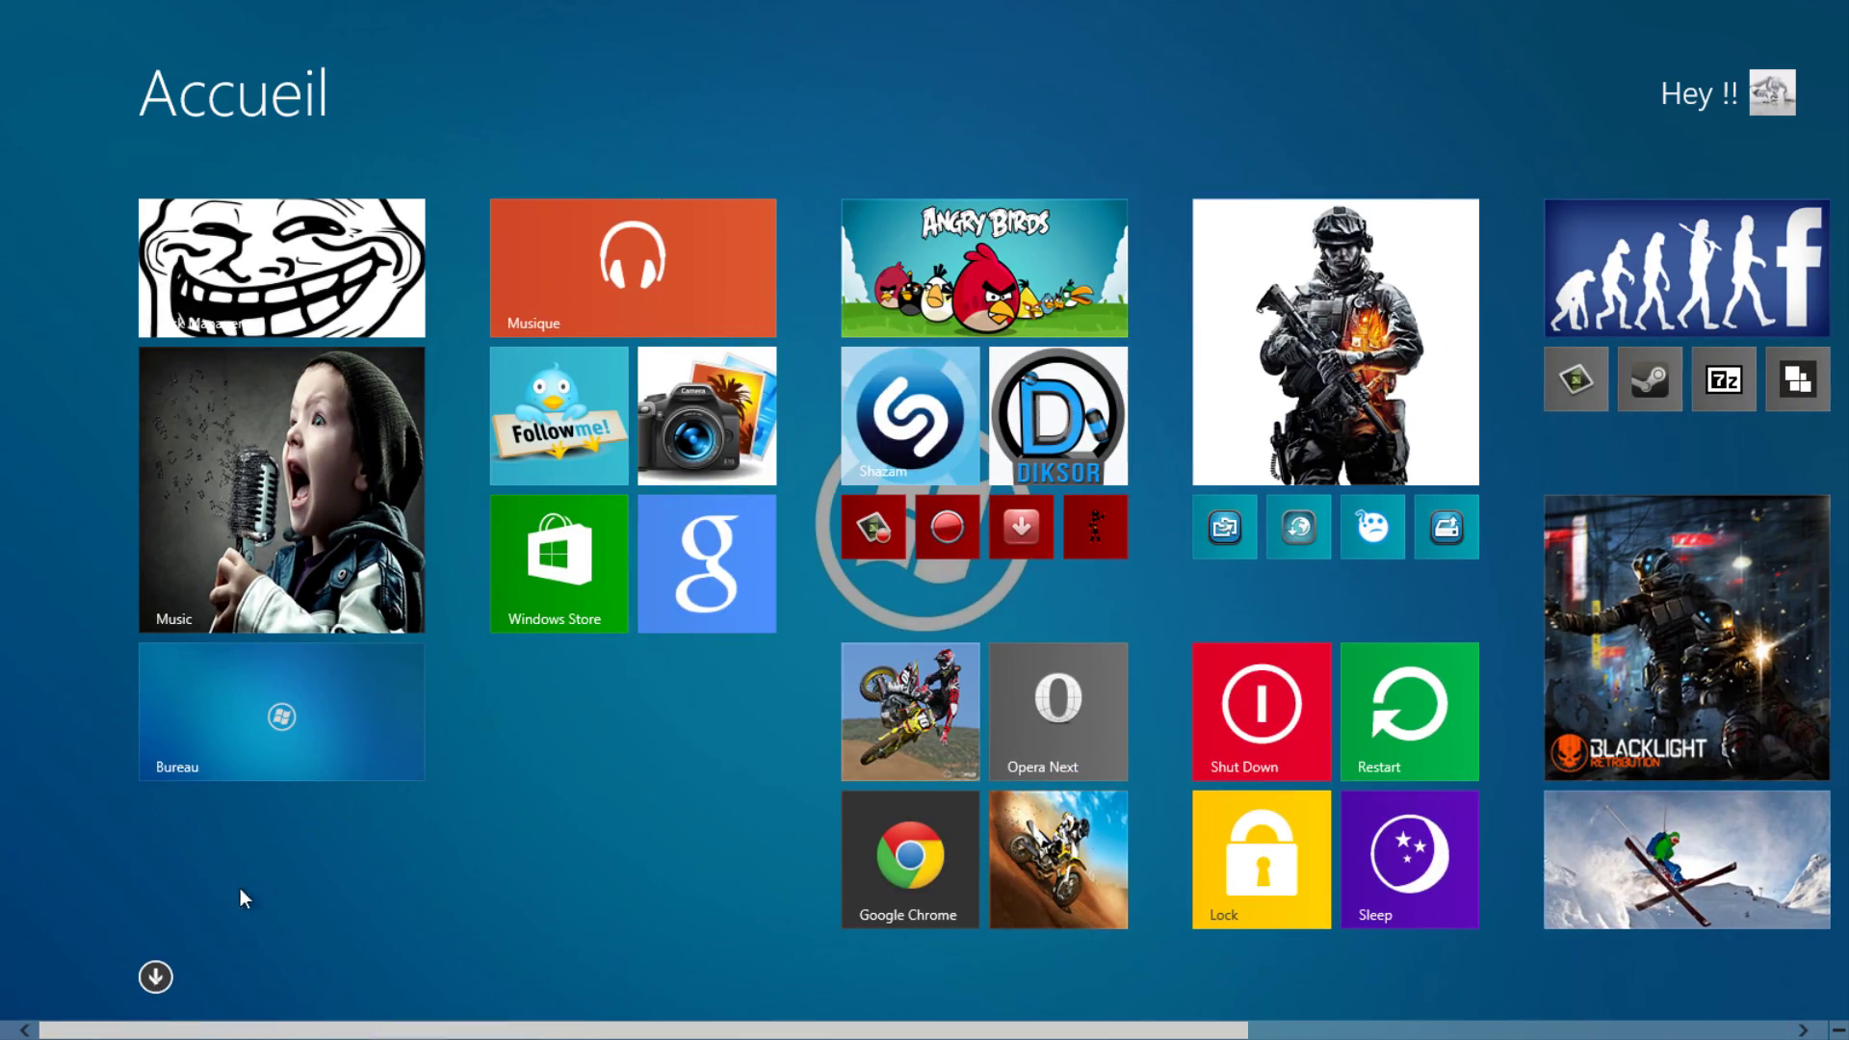
click(155, 976)
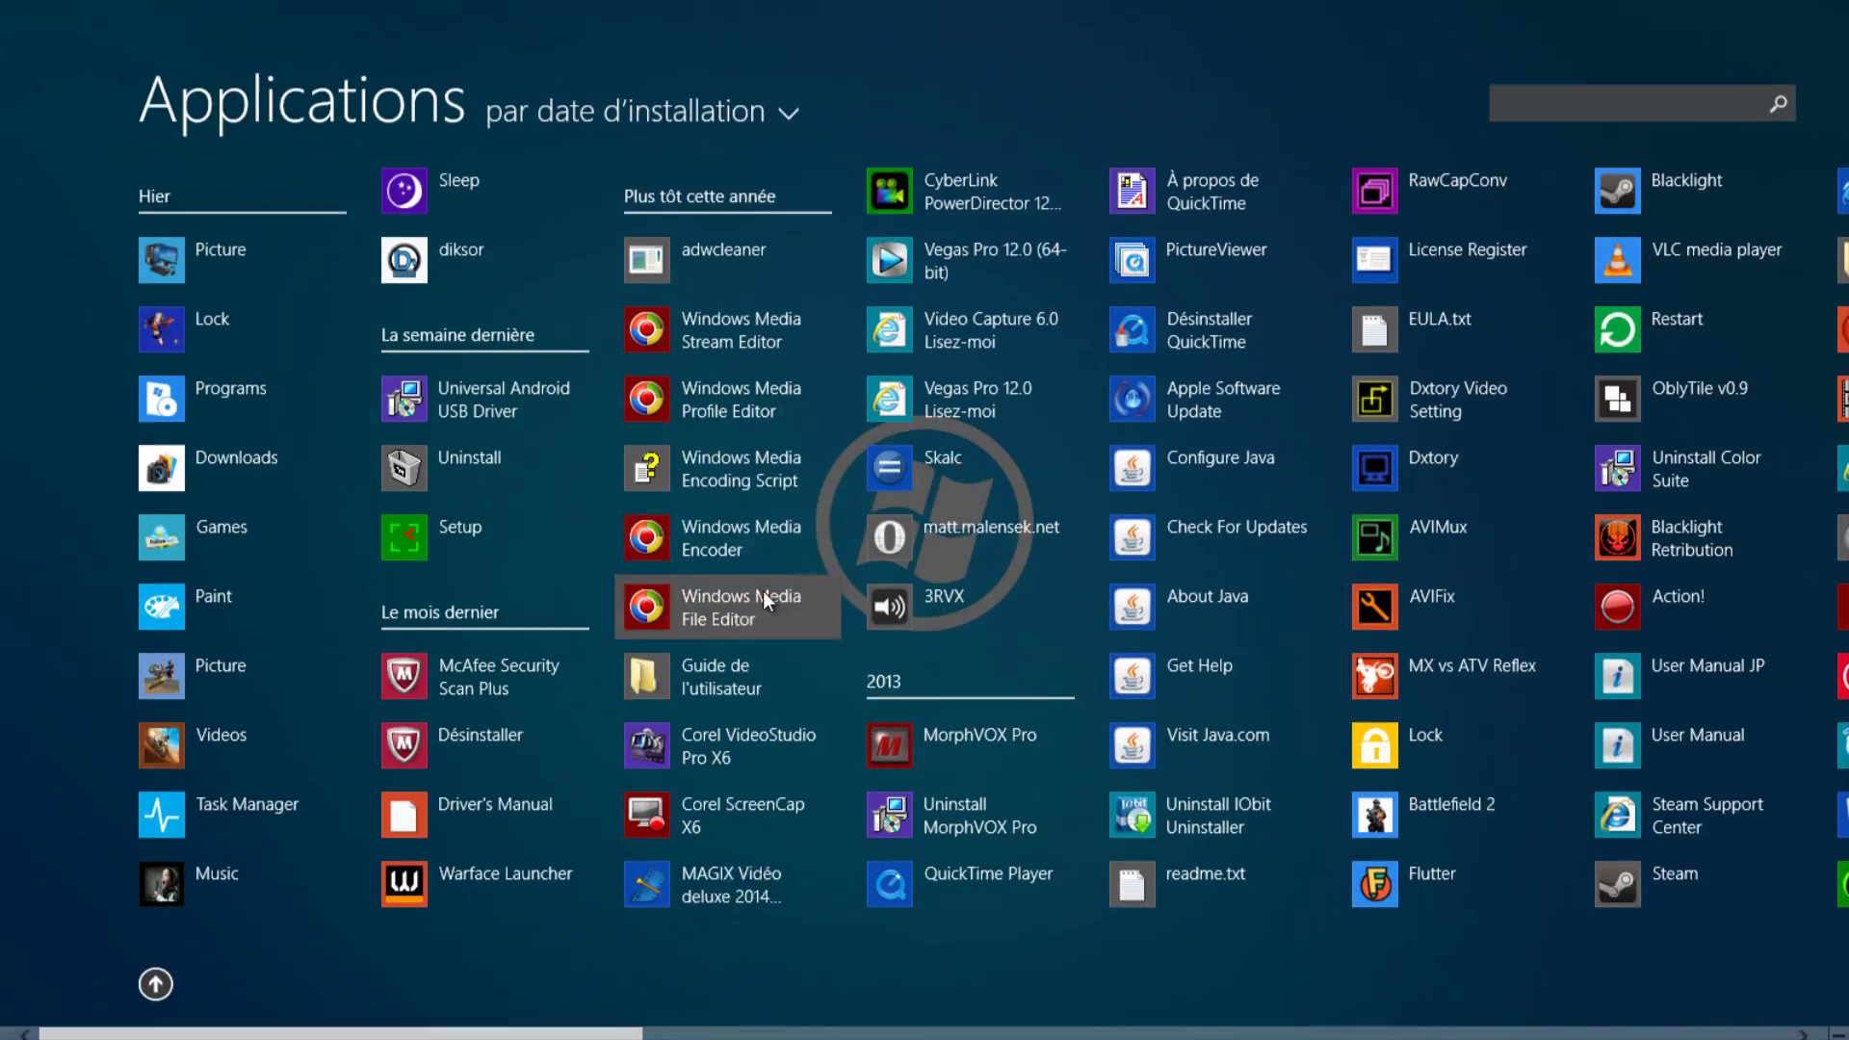
click(19, 1024)
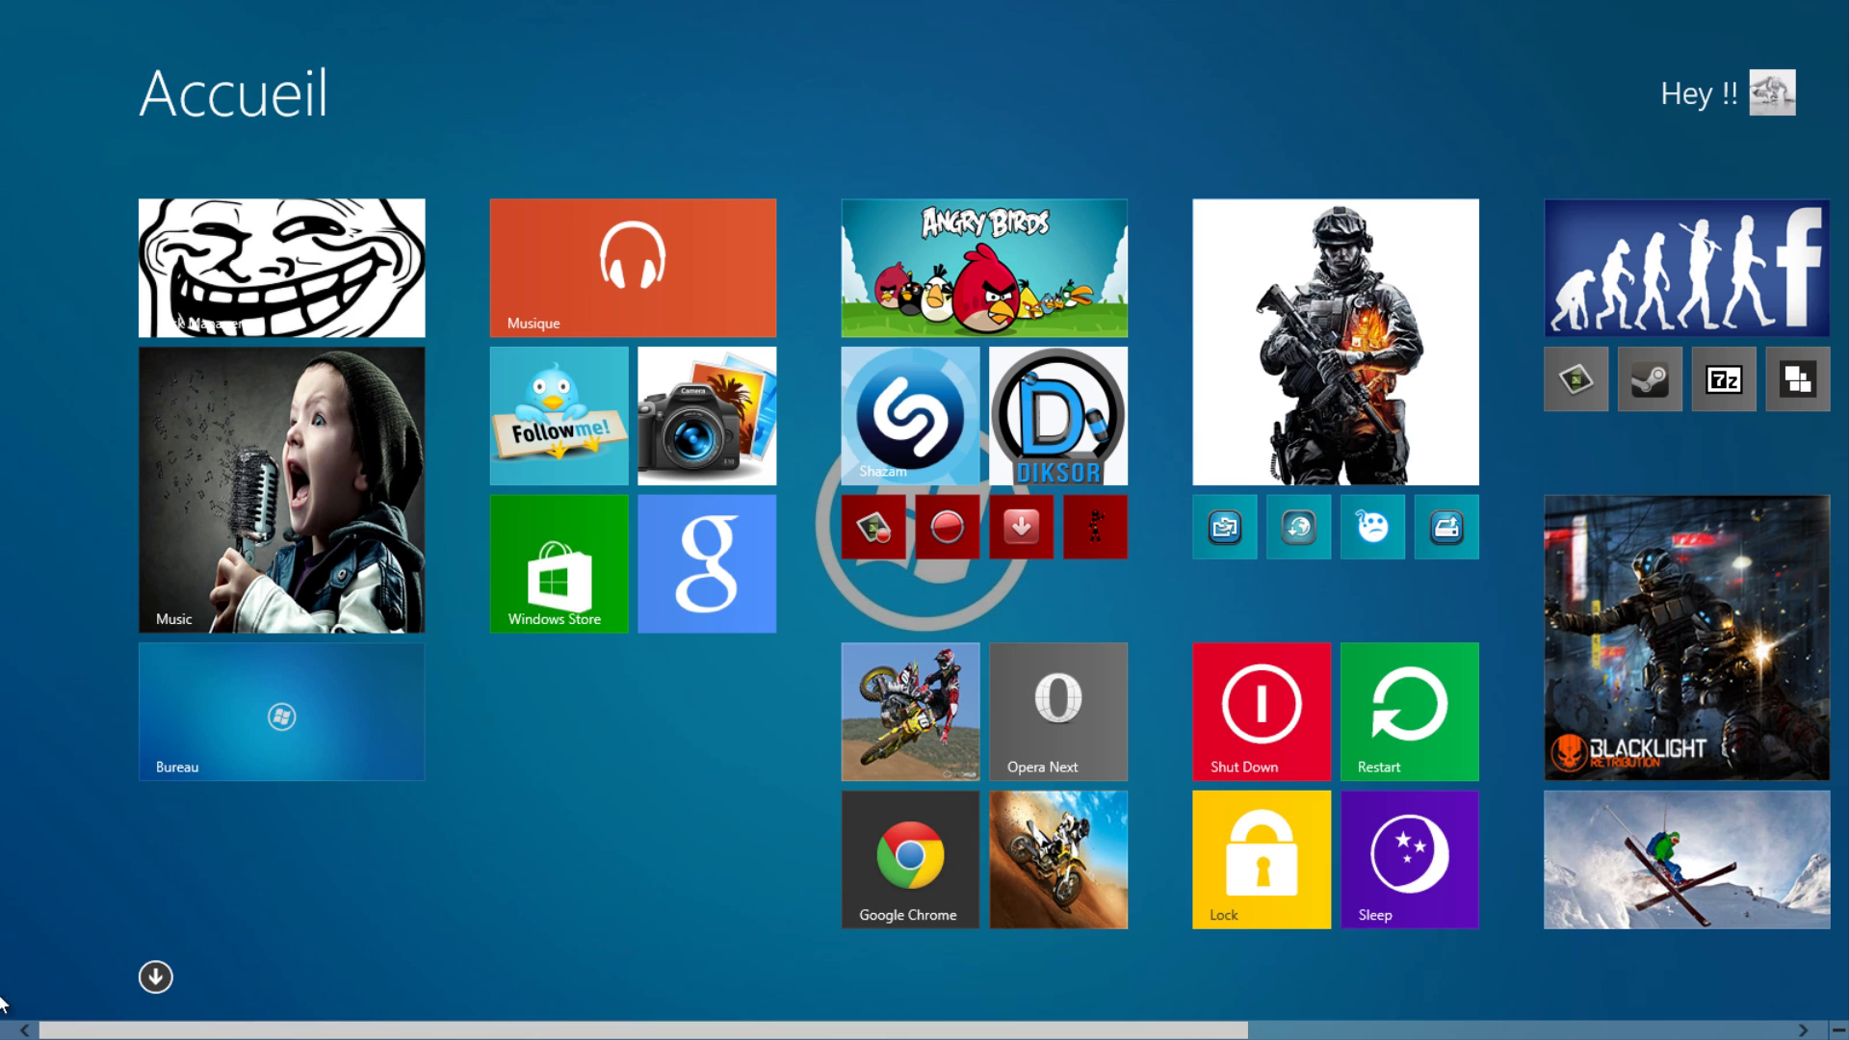
click(284, 701)
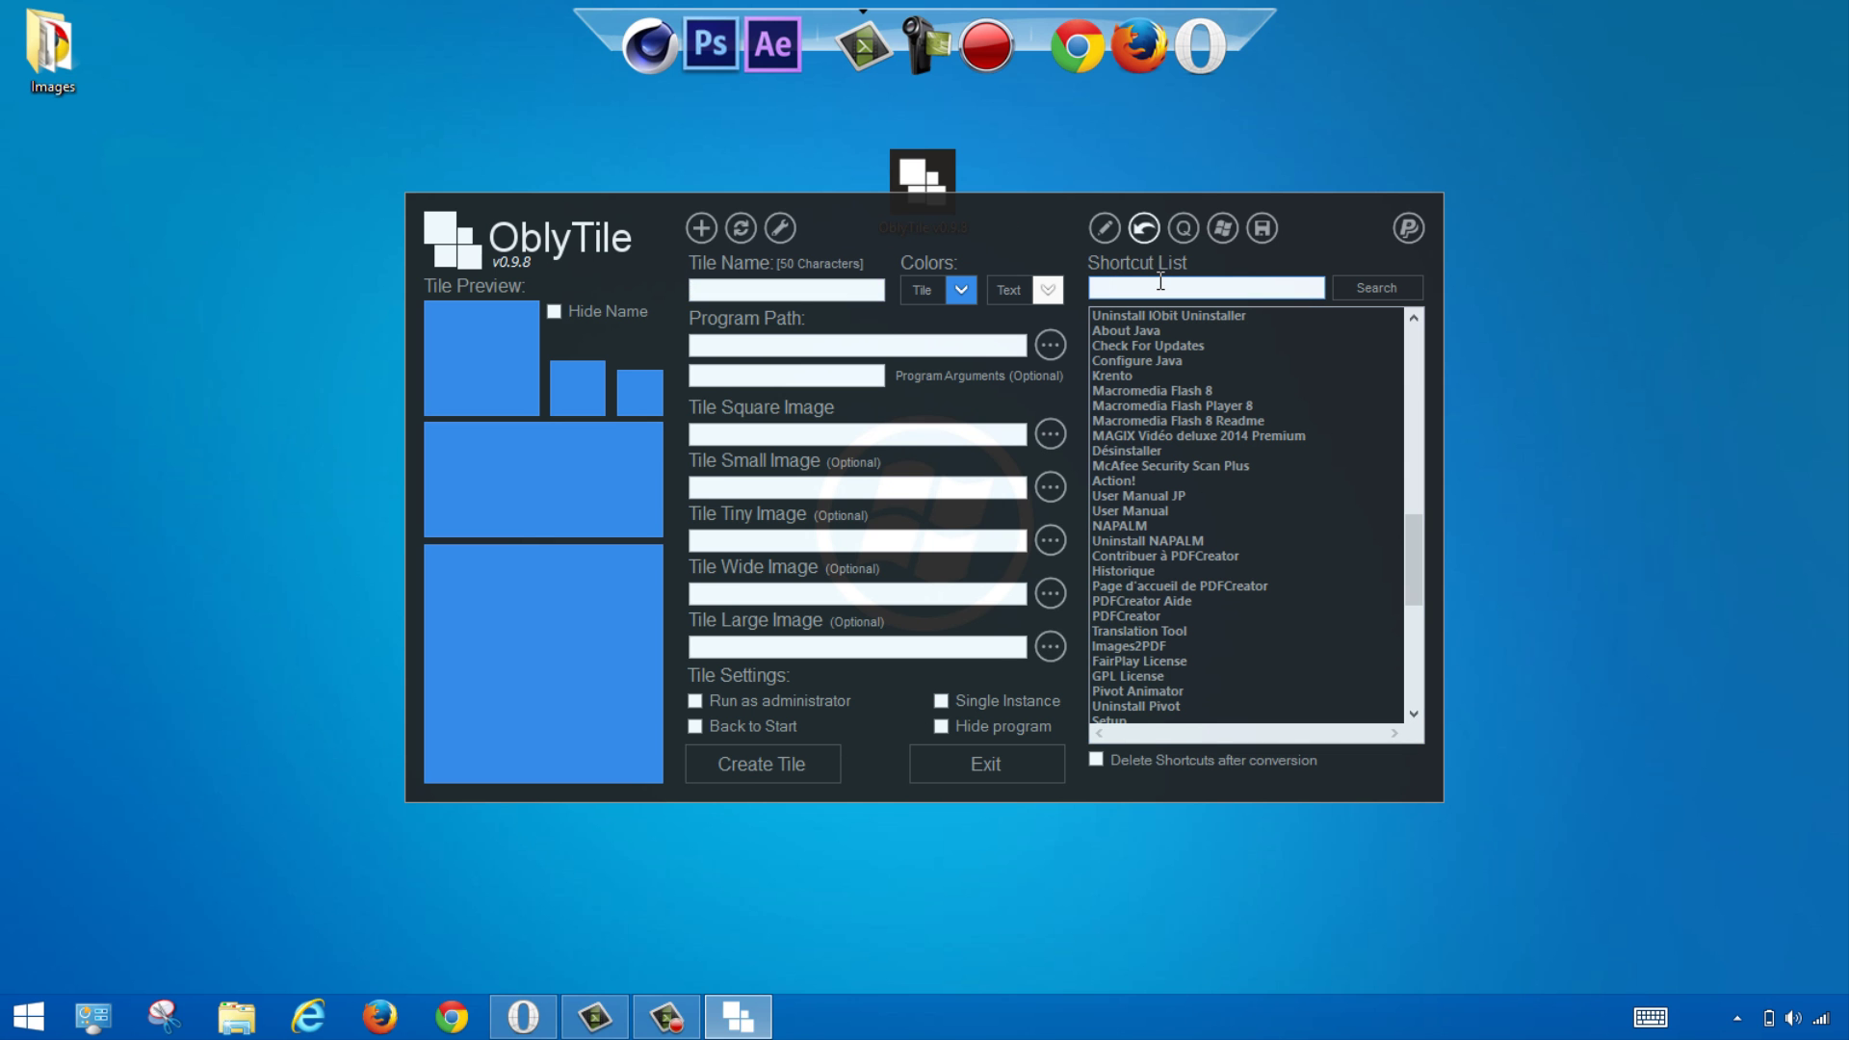
Step: Search the shortcut list for "google chrome" and load the Google Chrome shortcut for conversion
text(google chrome)
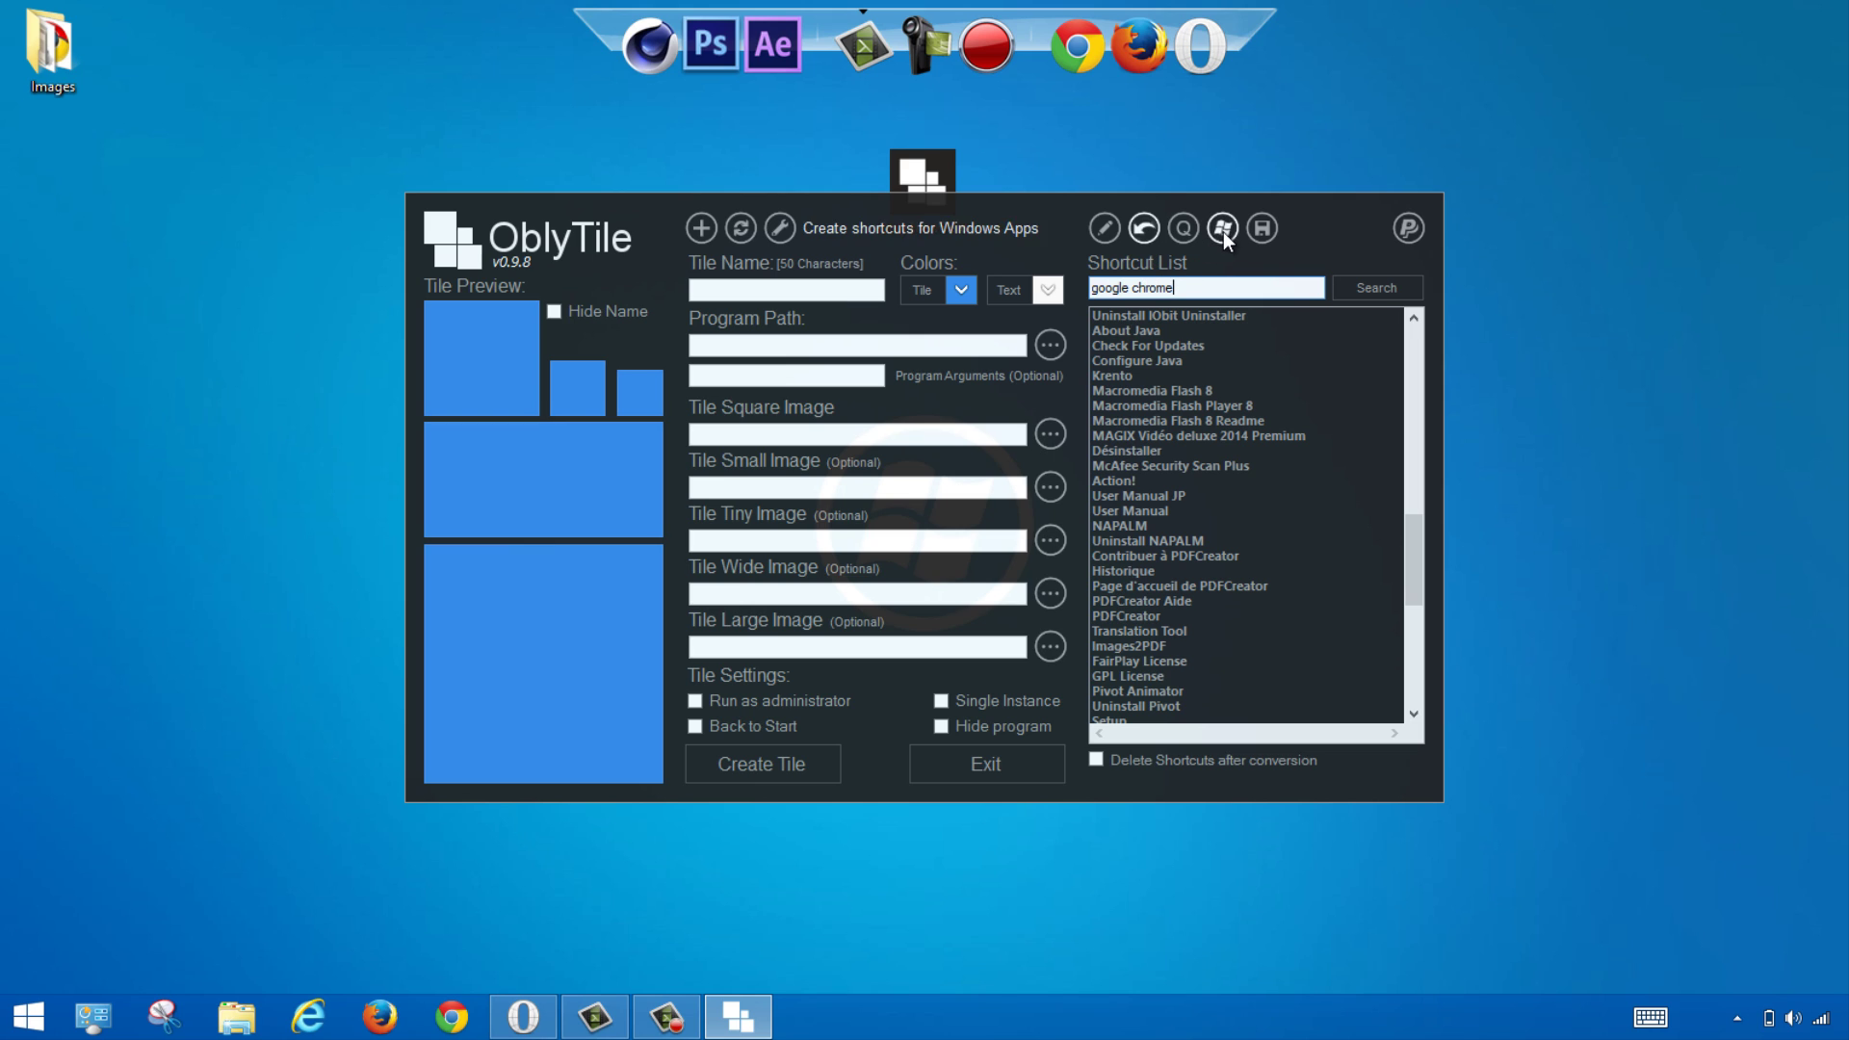
click(1377, 287)
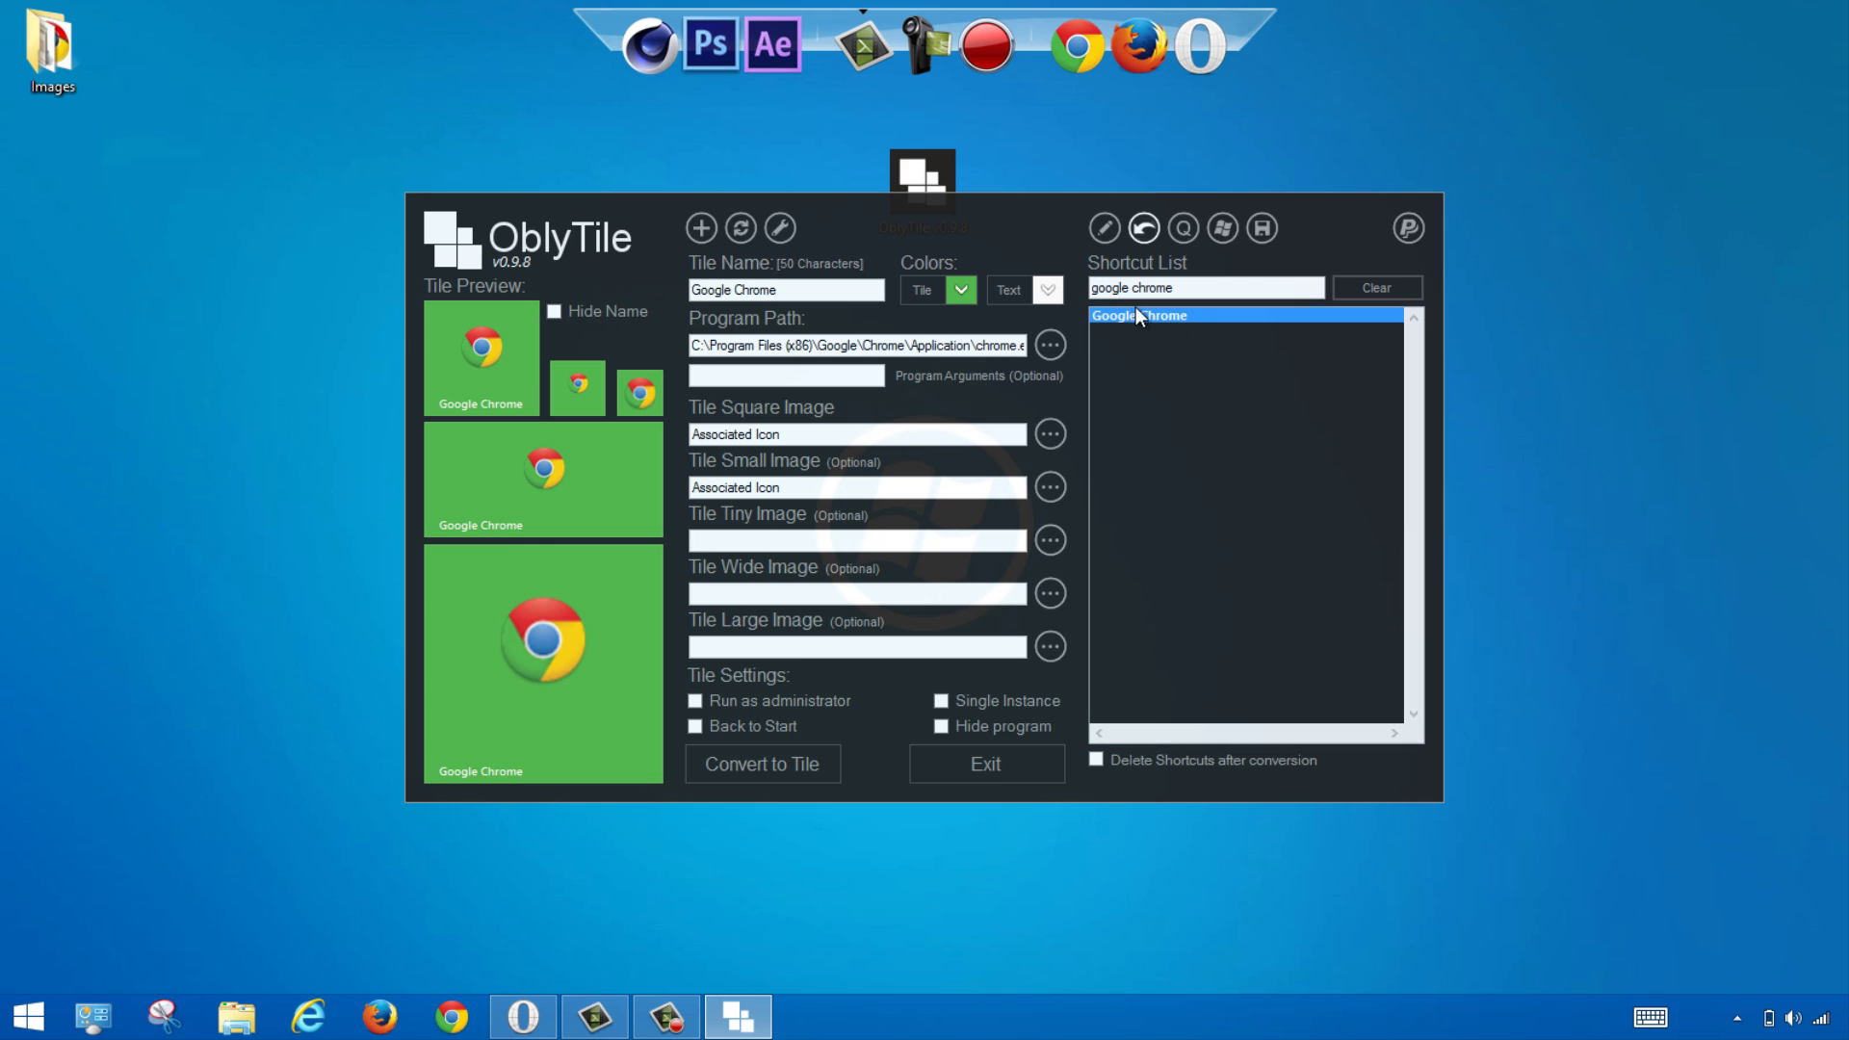
Step: Set the Google Chrome tile's background colour to the purple preset 8C0095
click(963, 294)
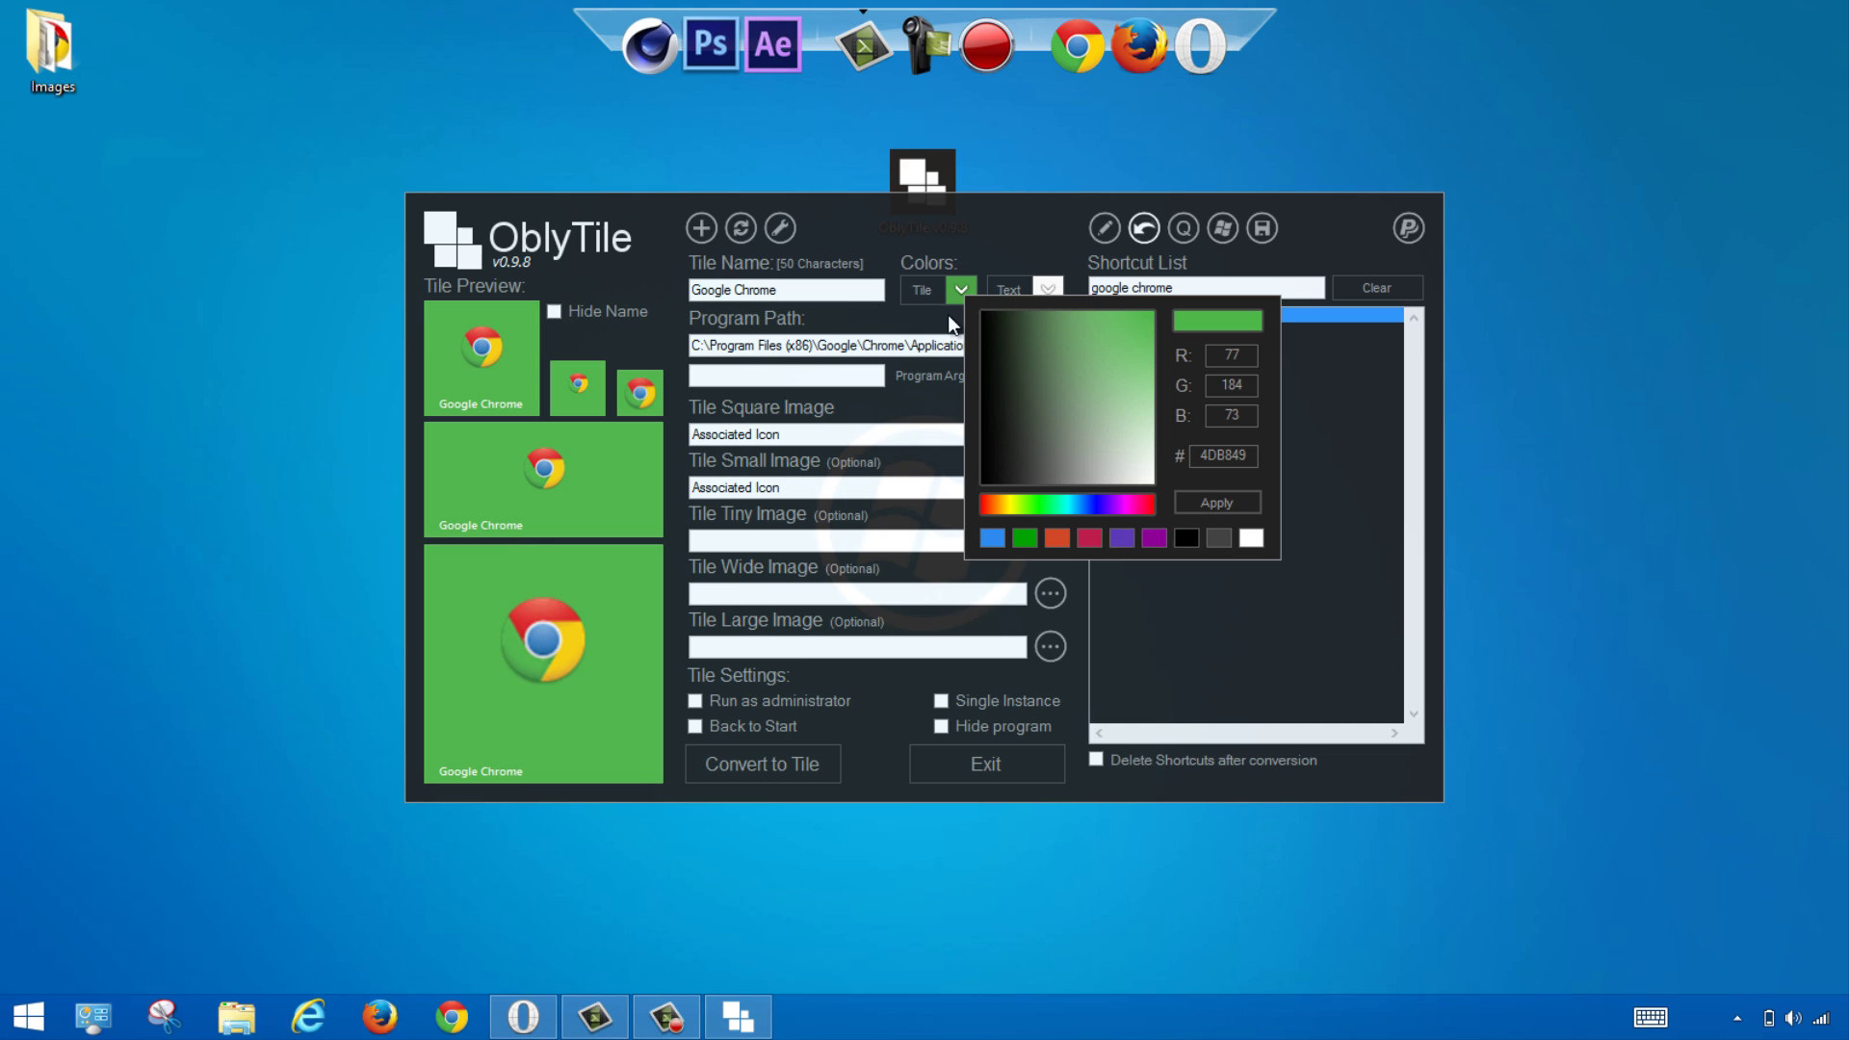
click(1153, 535)
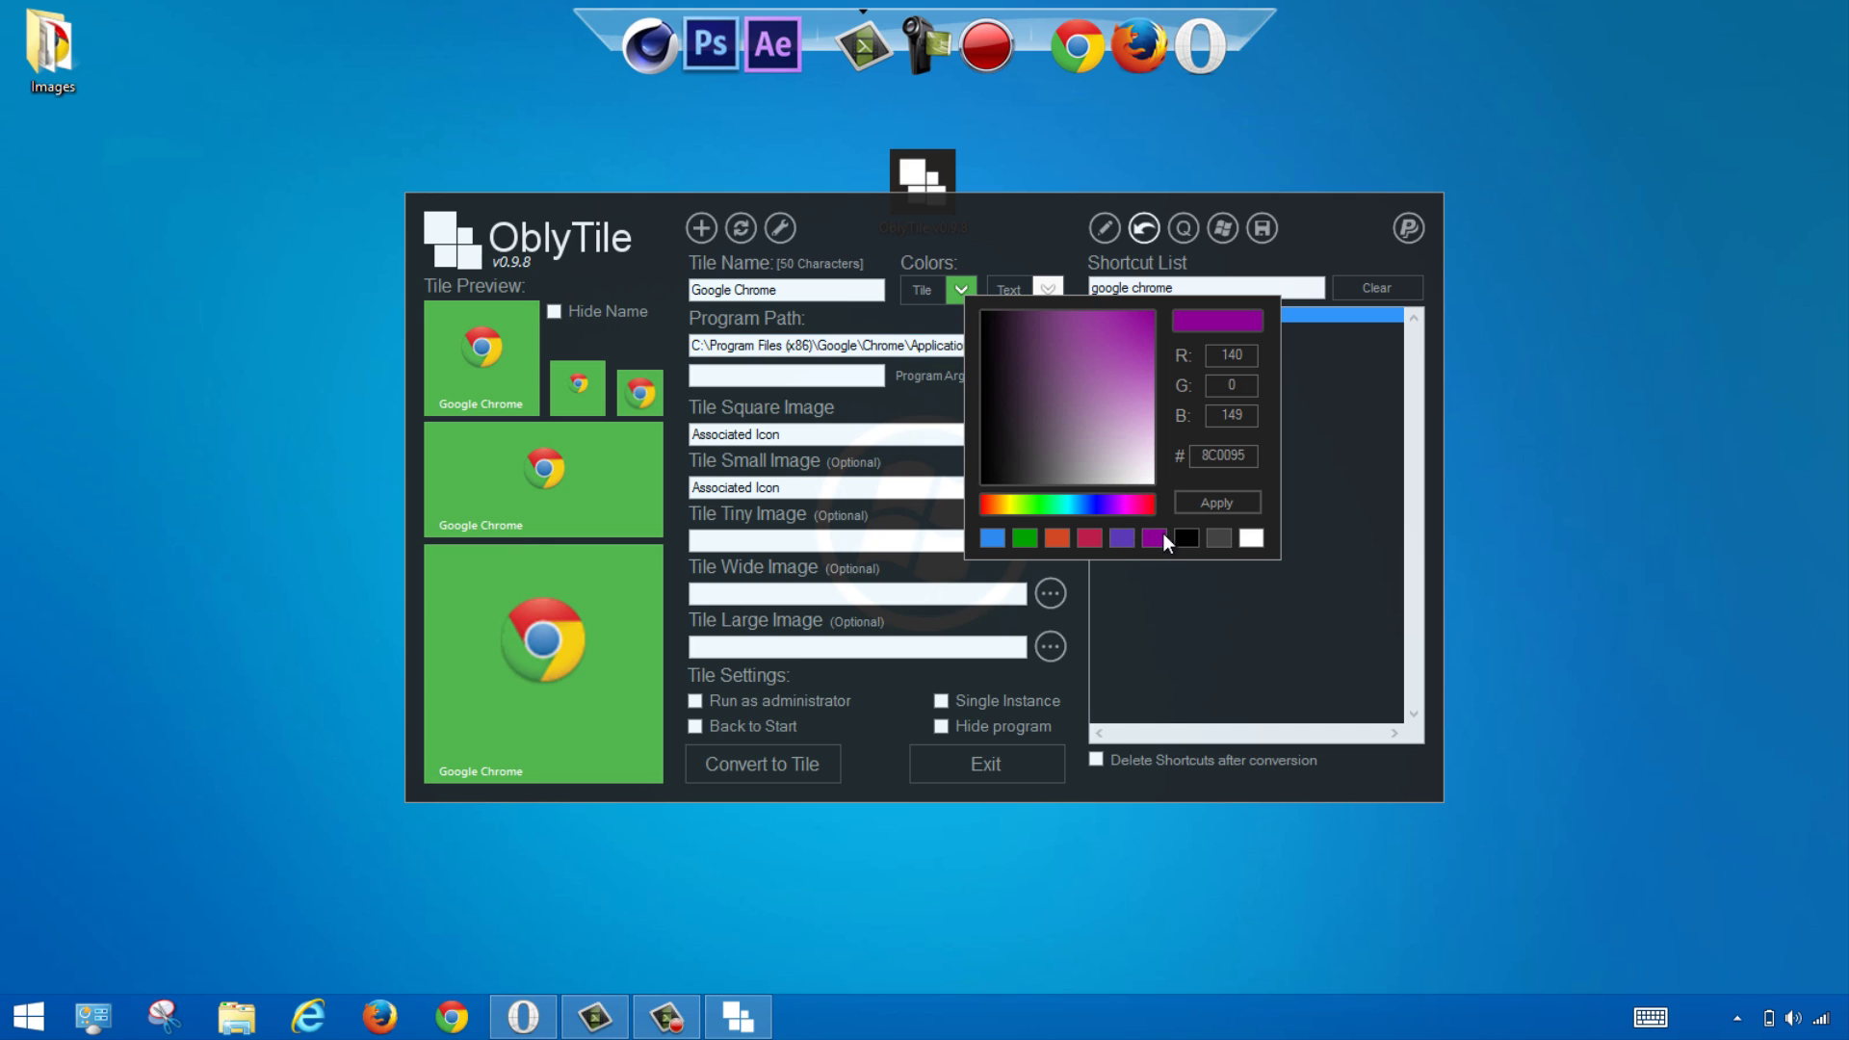
click(1225, 501)
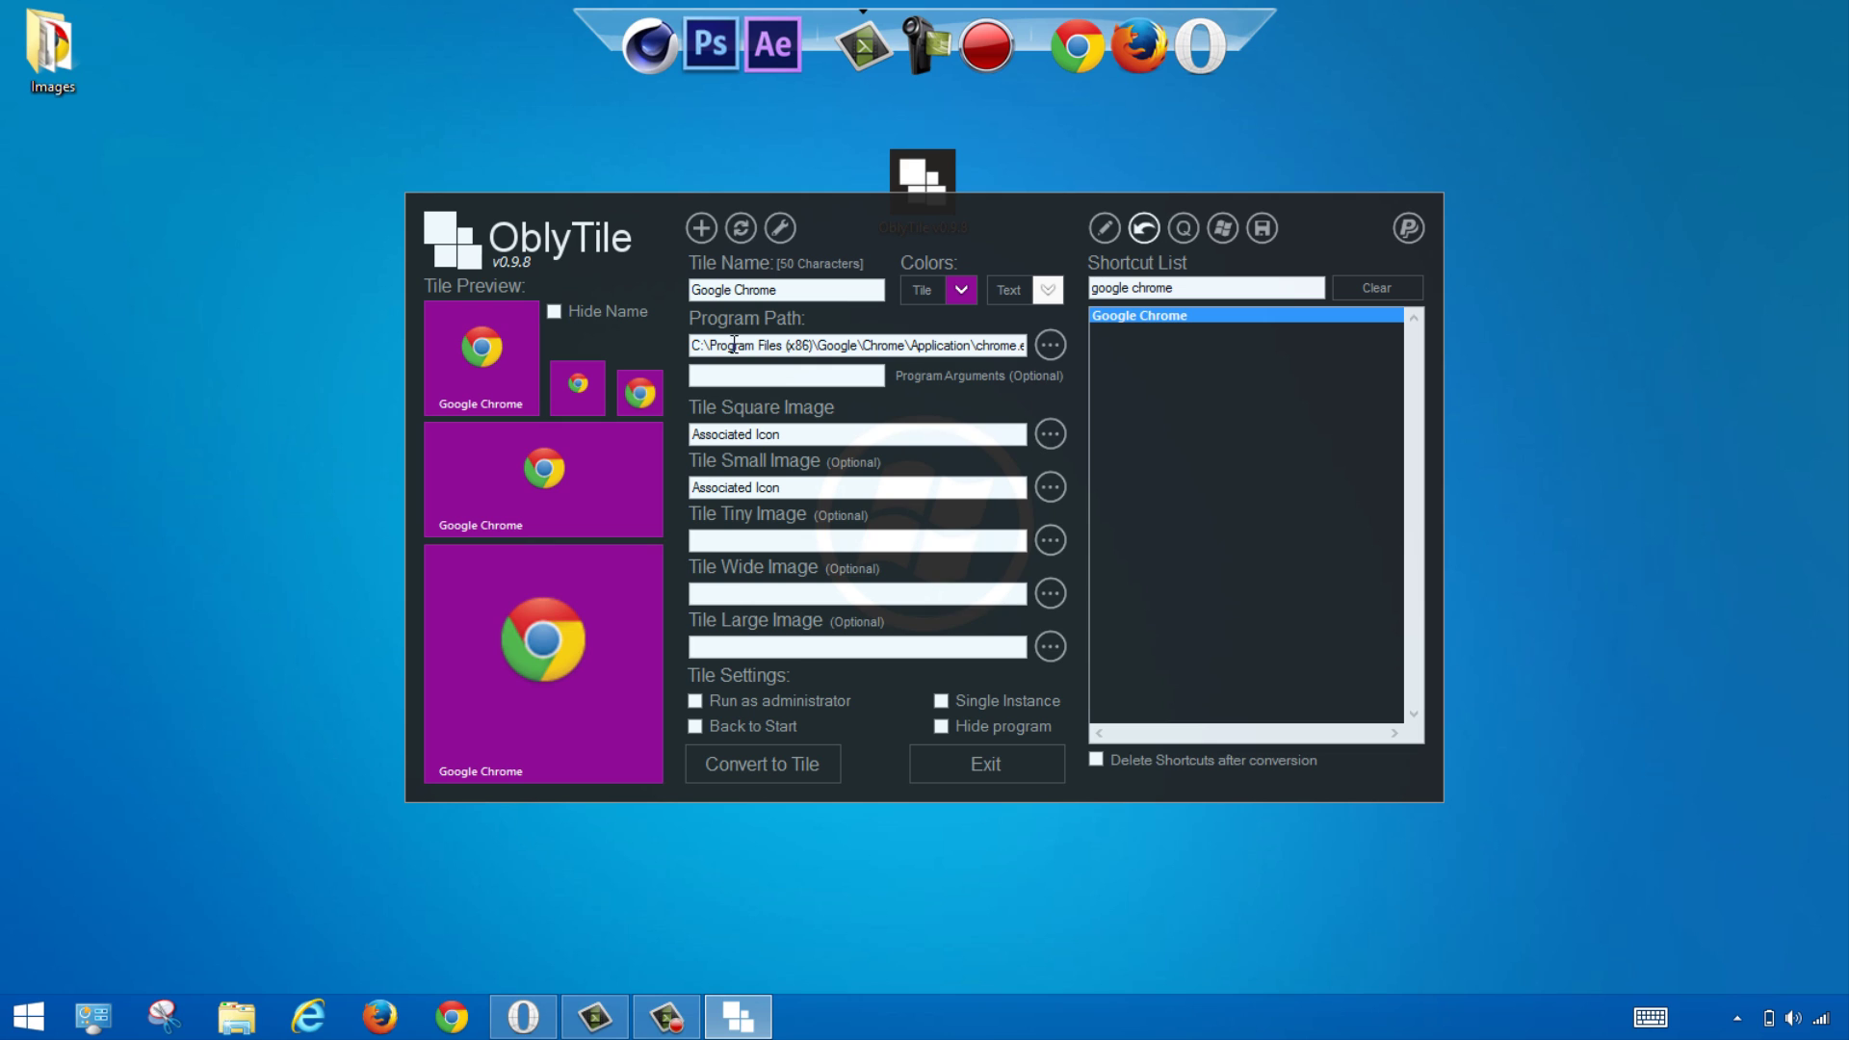
Step: Shorten the tile name to "Google" and hide the name on the tile
click(799, 290)
drag(798, 290, 741, 294)
key(BackSpace)
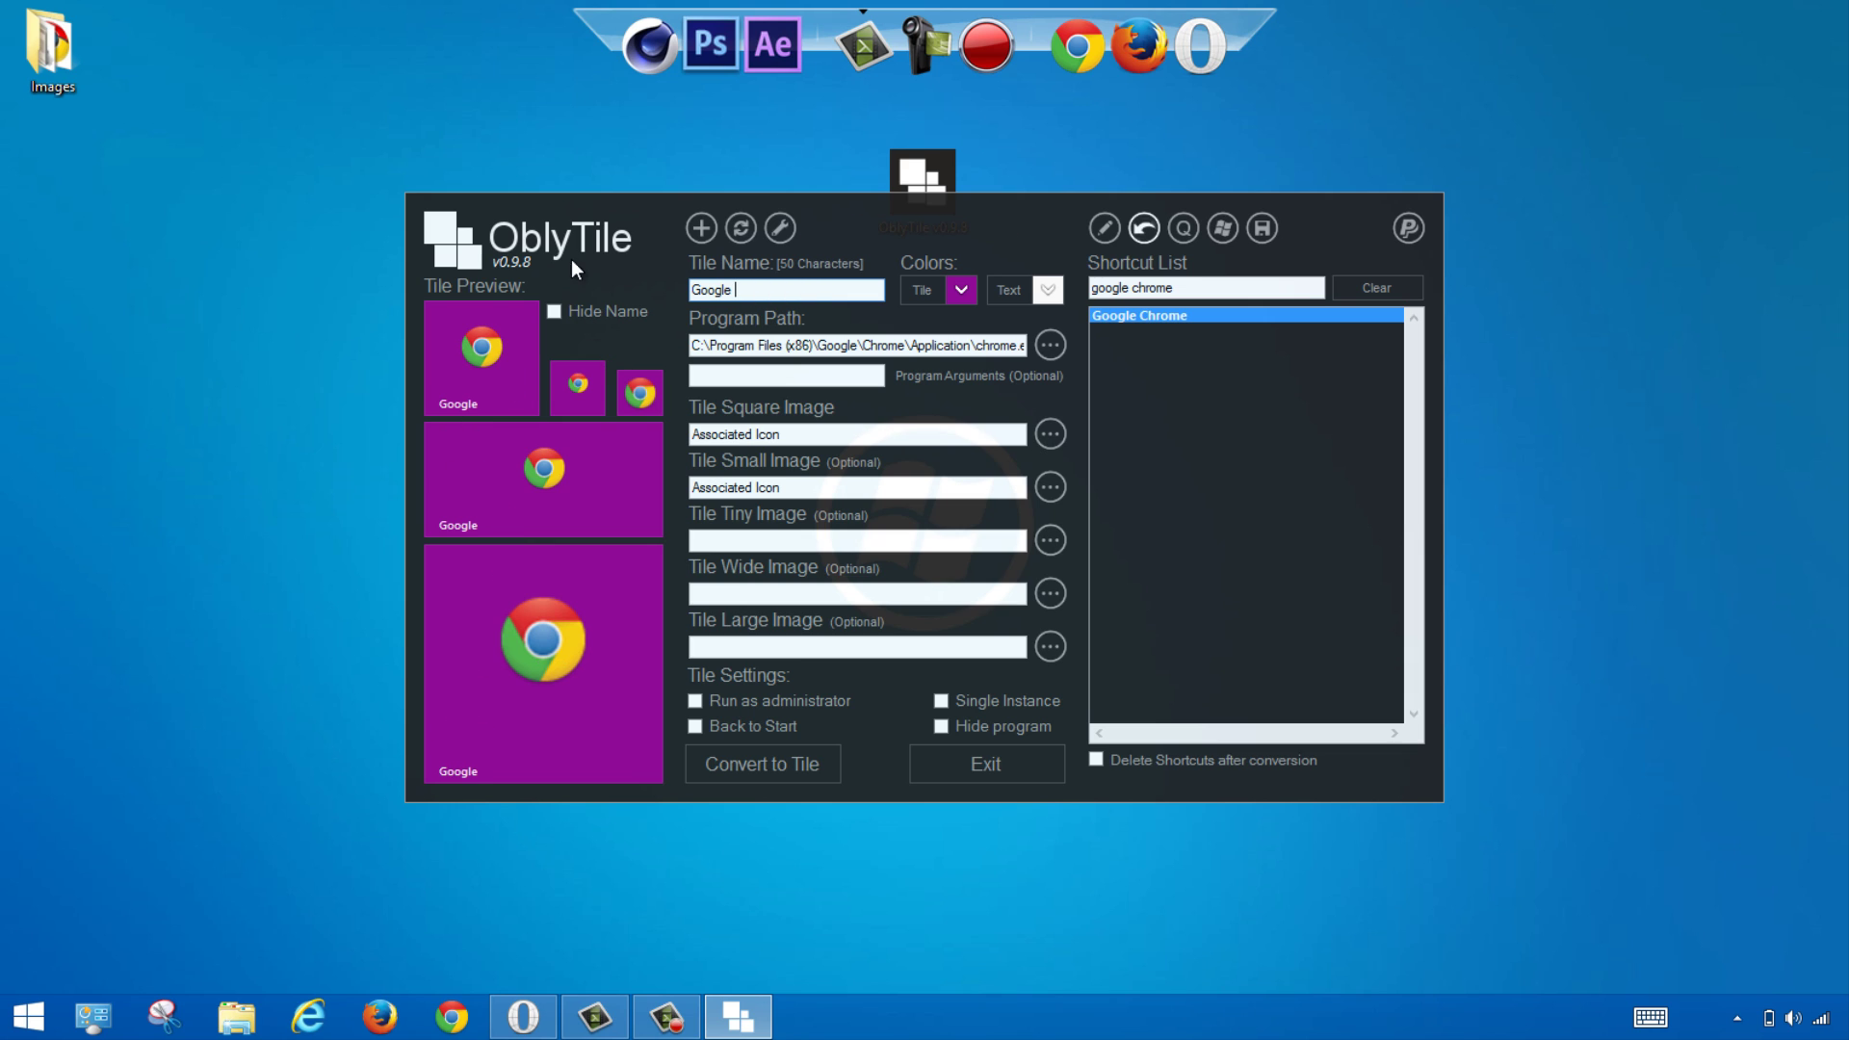
click(555, 313)
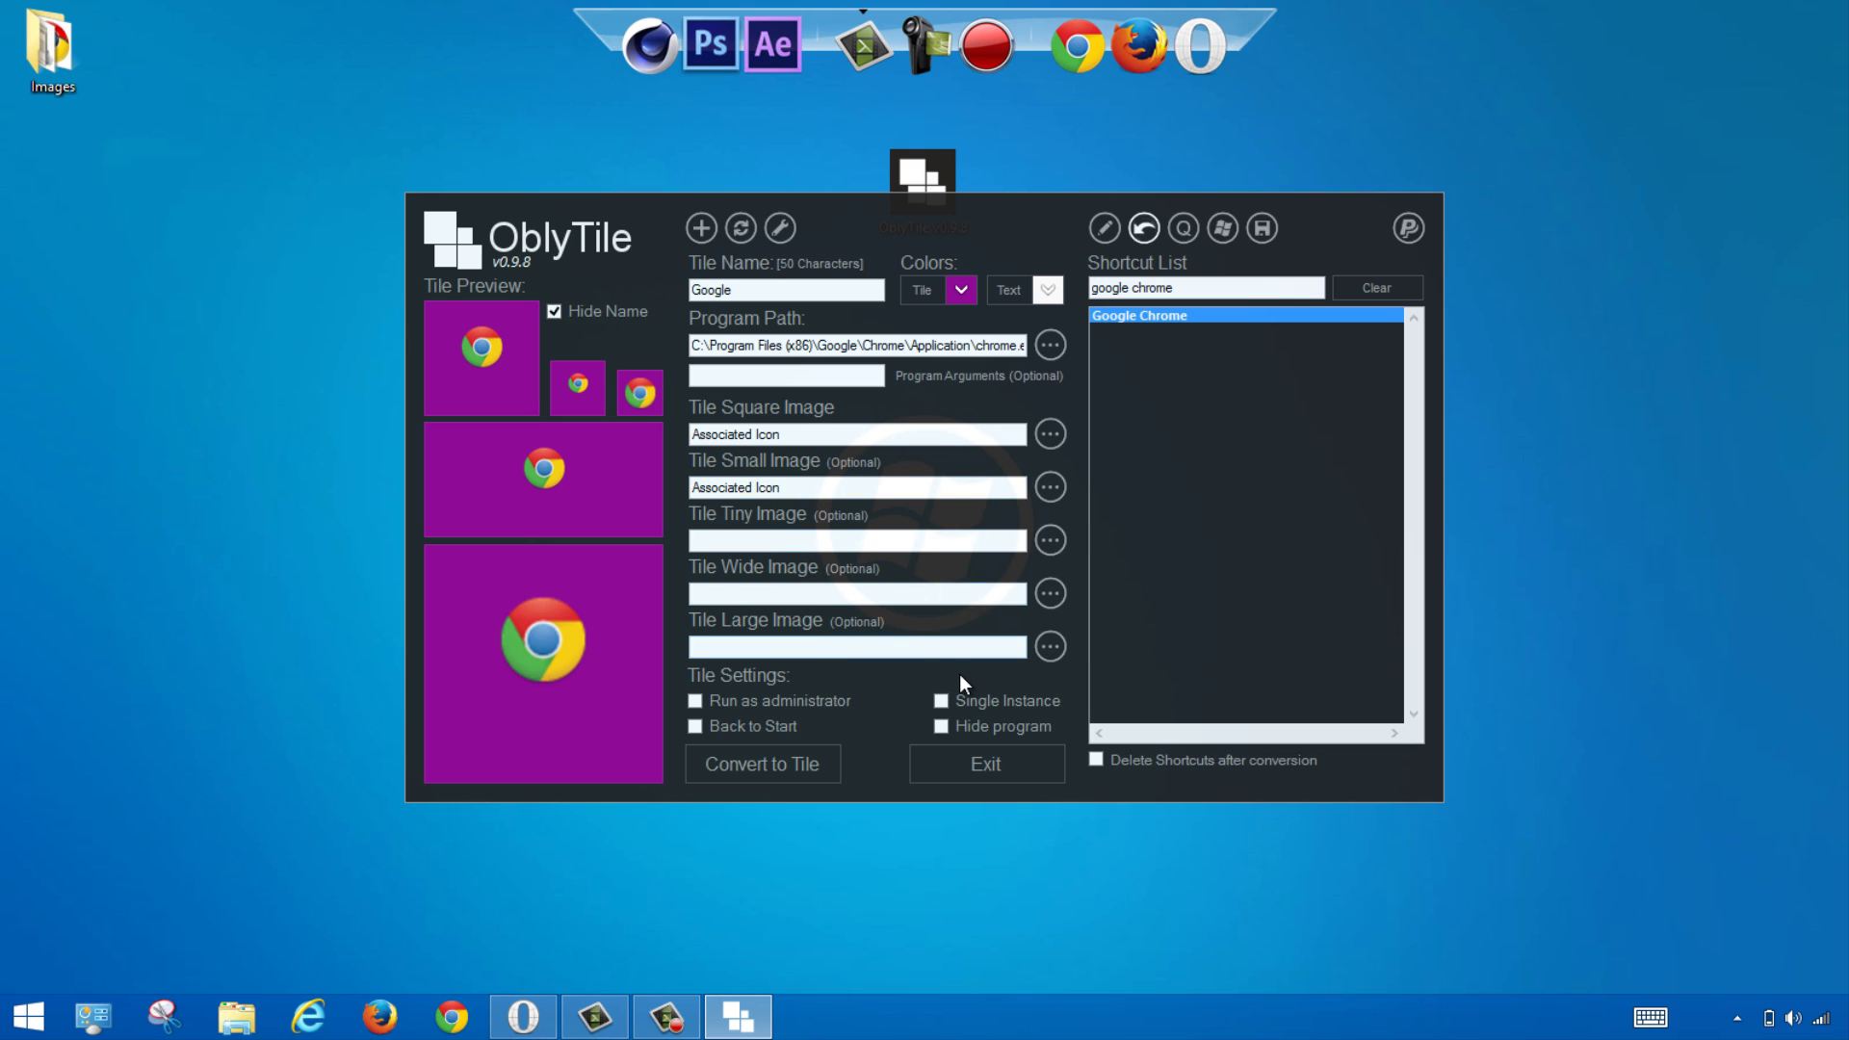
Step: Apply the chrome-icon image from the desktop's Images folder to all tile sizes and convert the shortcut to a tile
click(1055, 435)
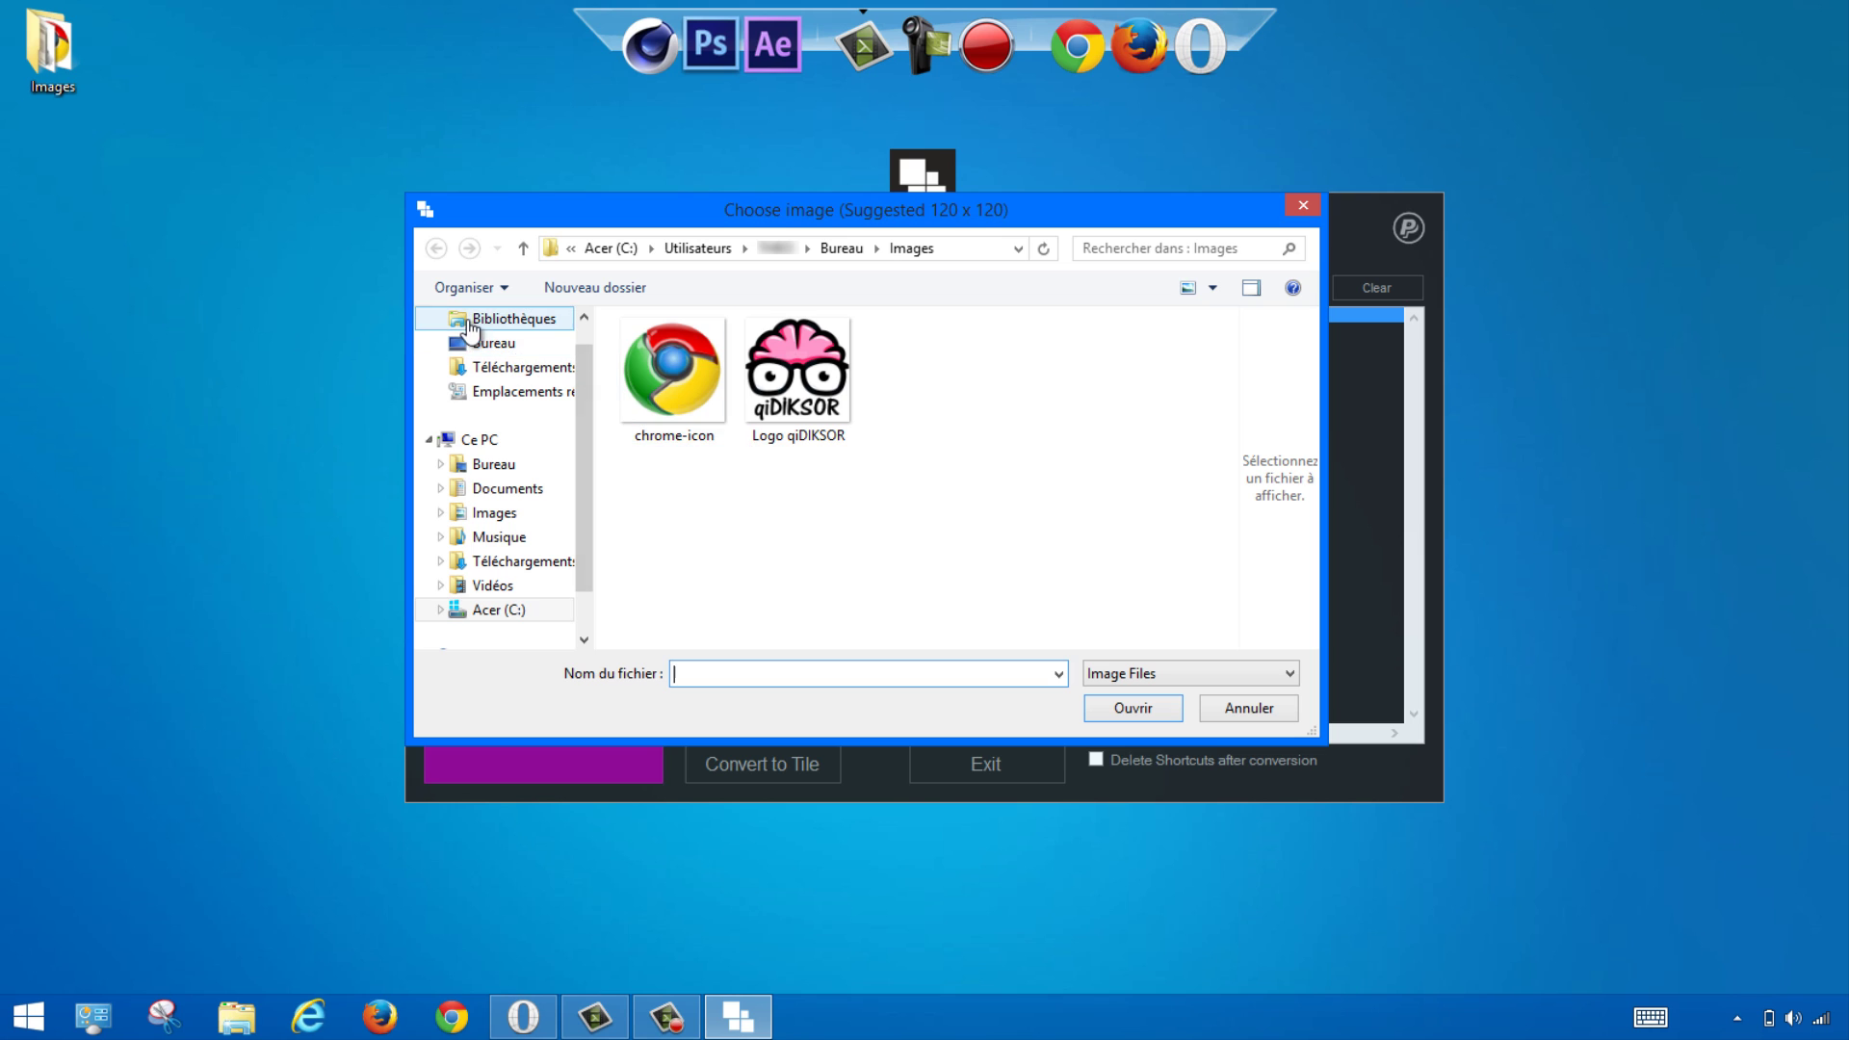
click(493, 343)
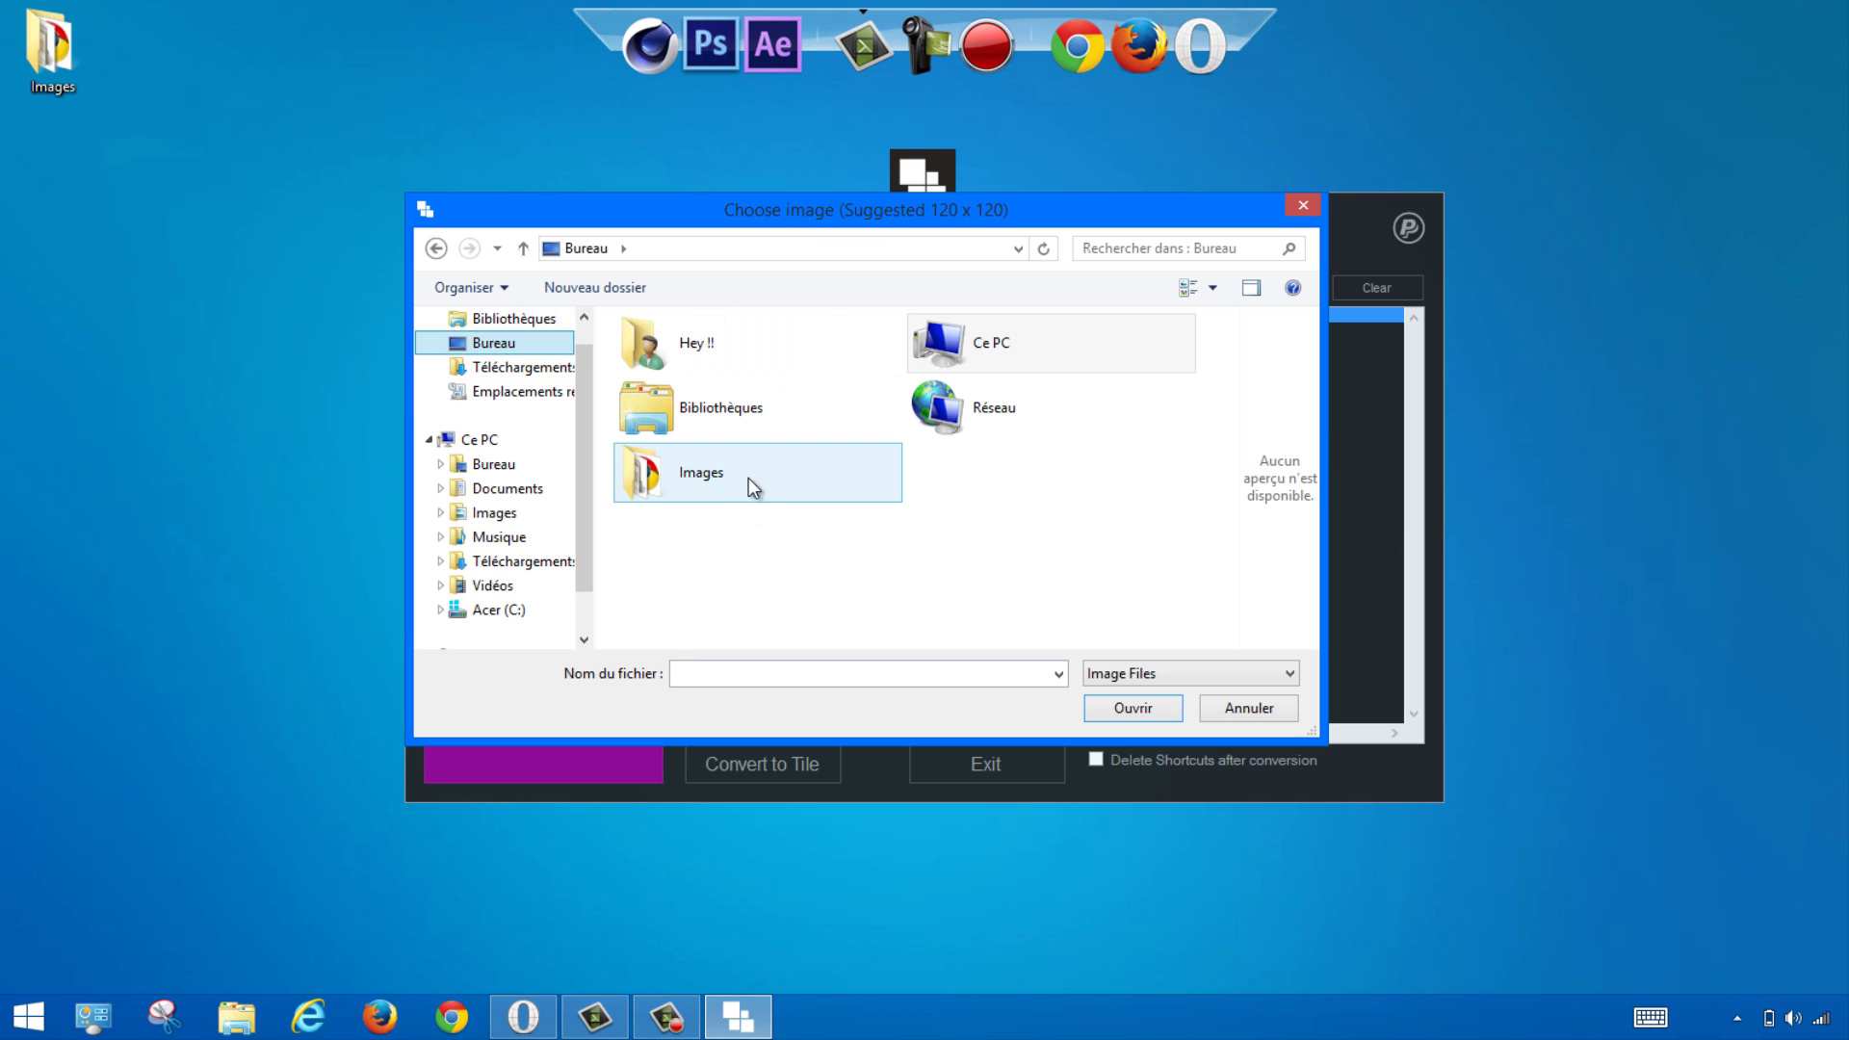
double_click(731, 477)
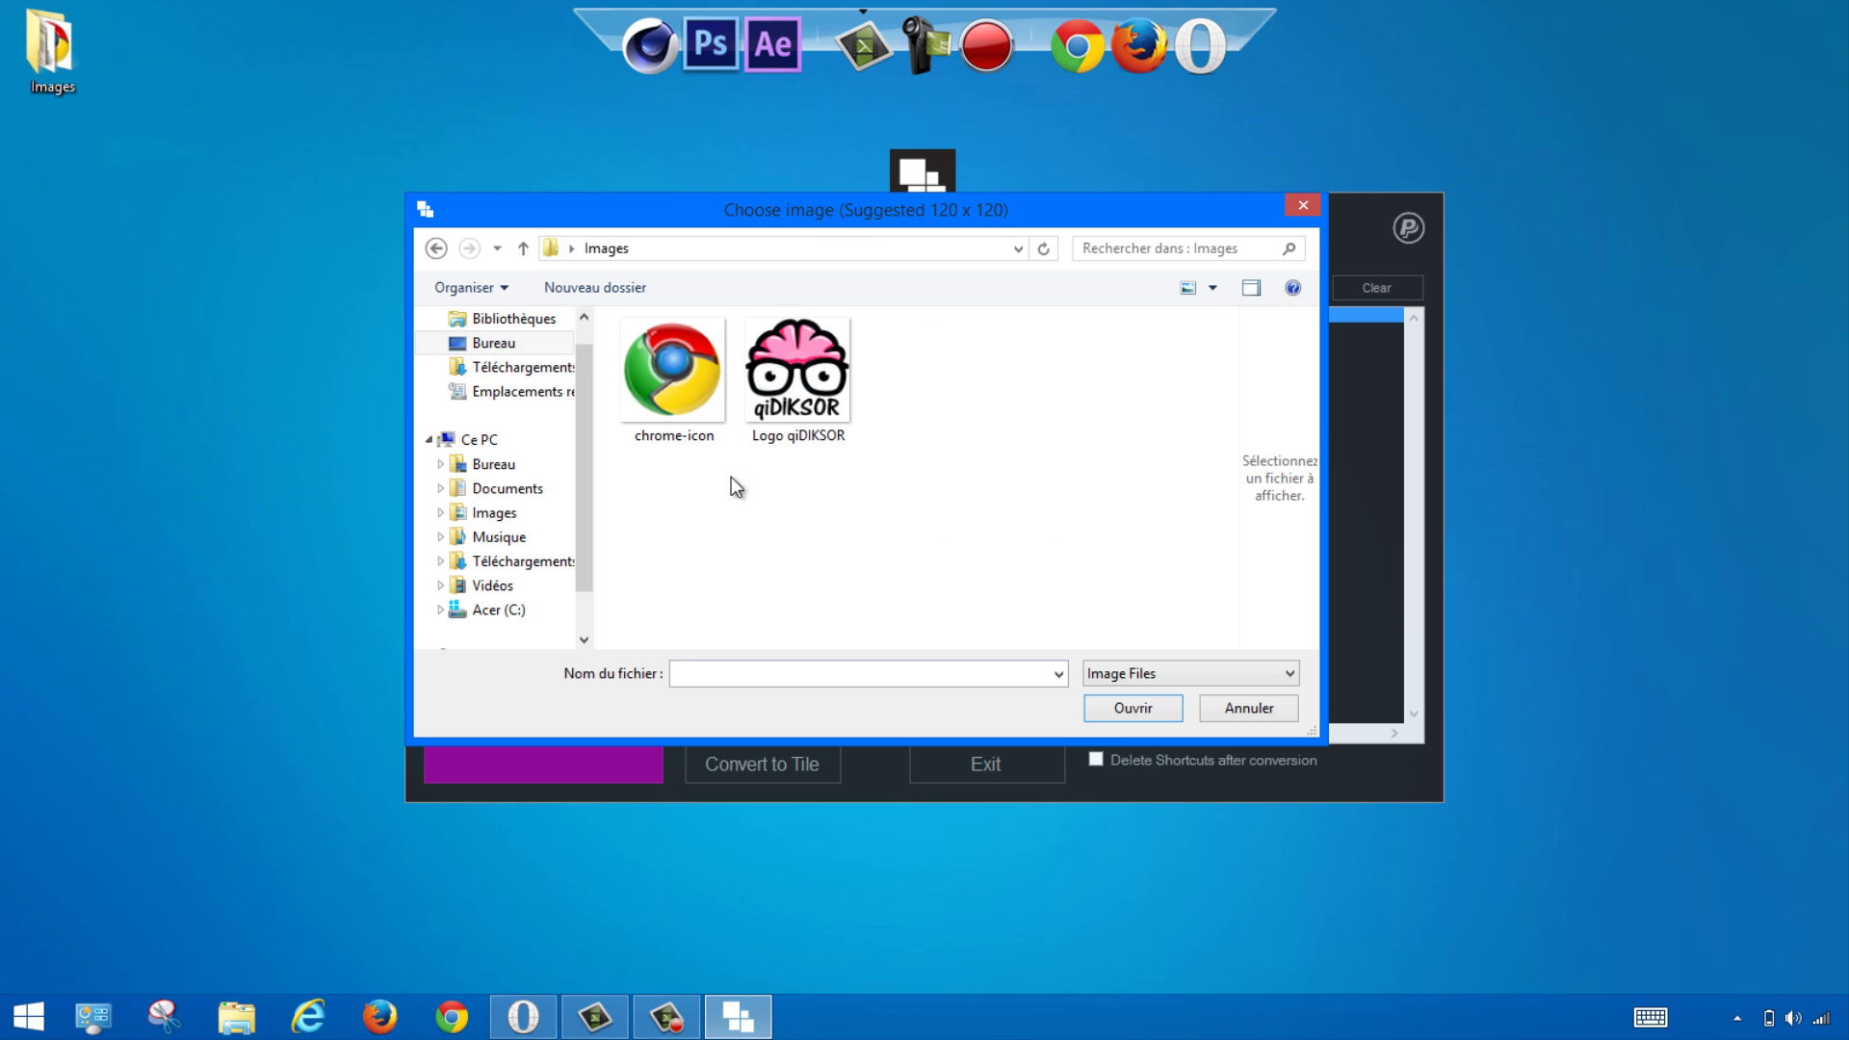
click(689, 385)
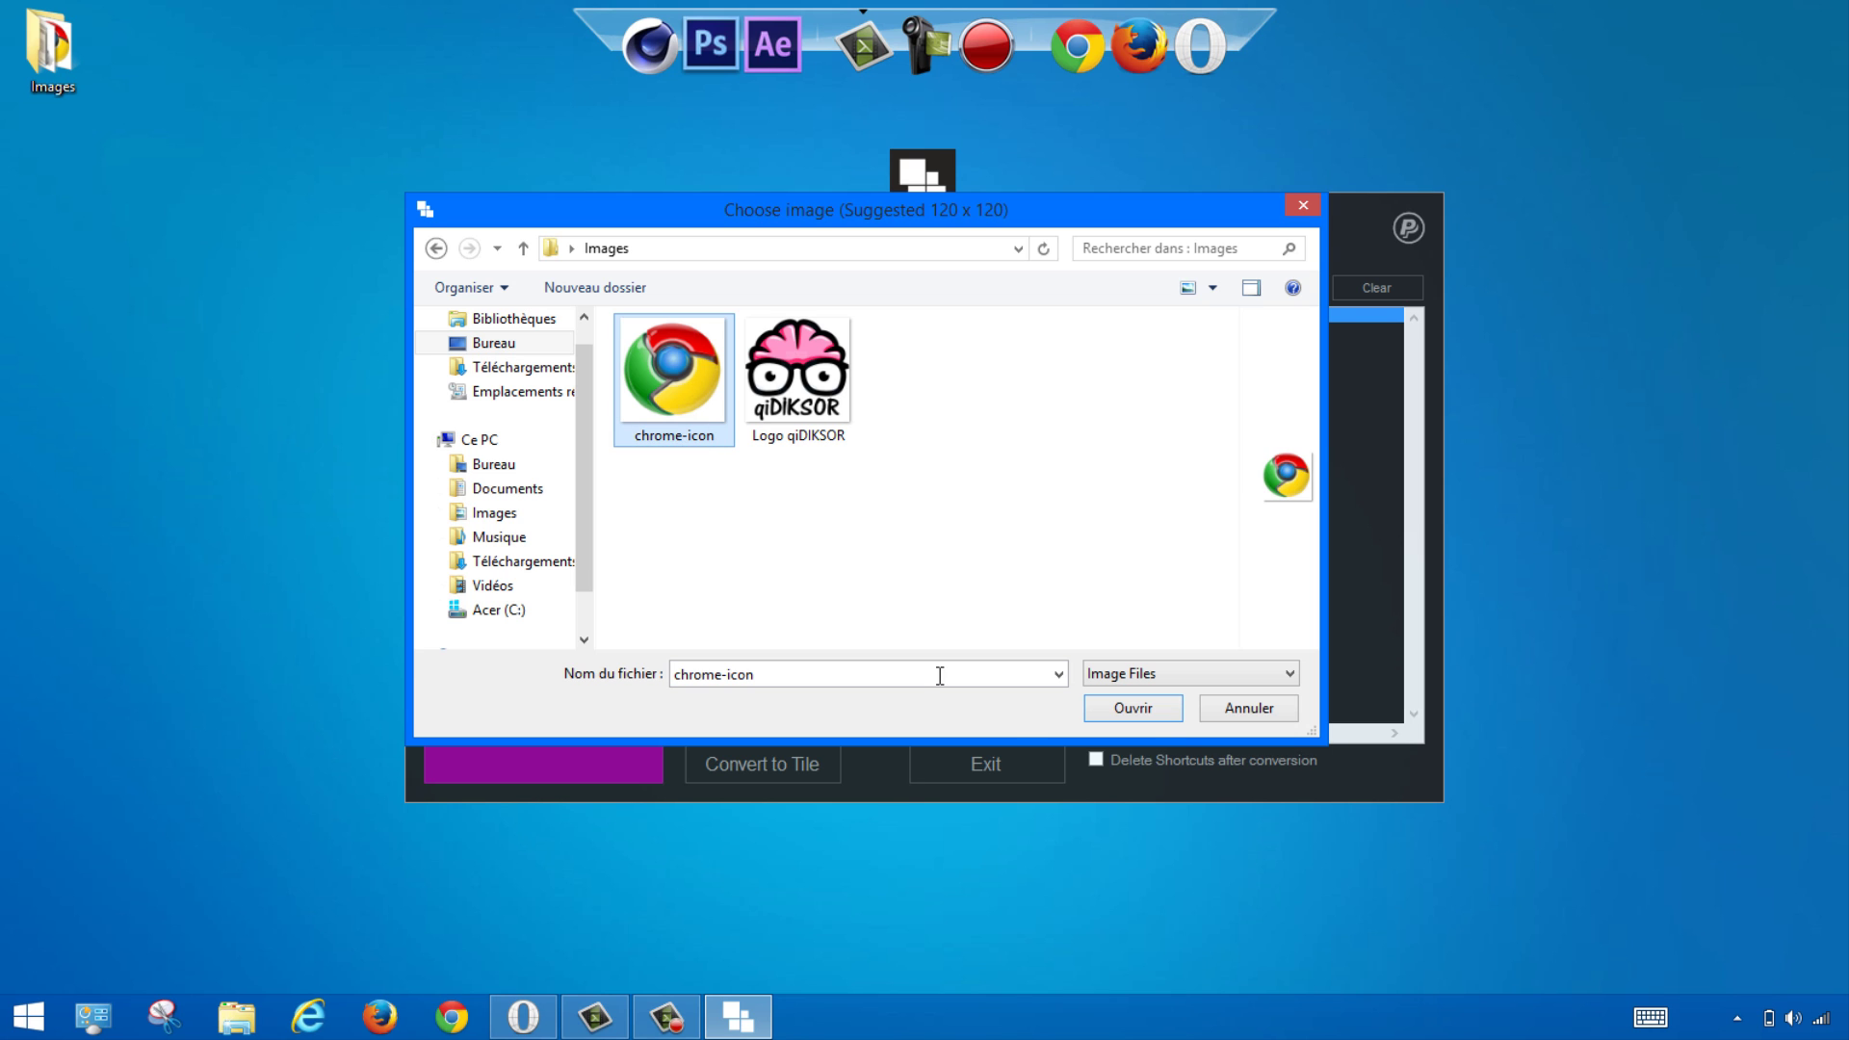
click(1133, 708)
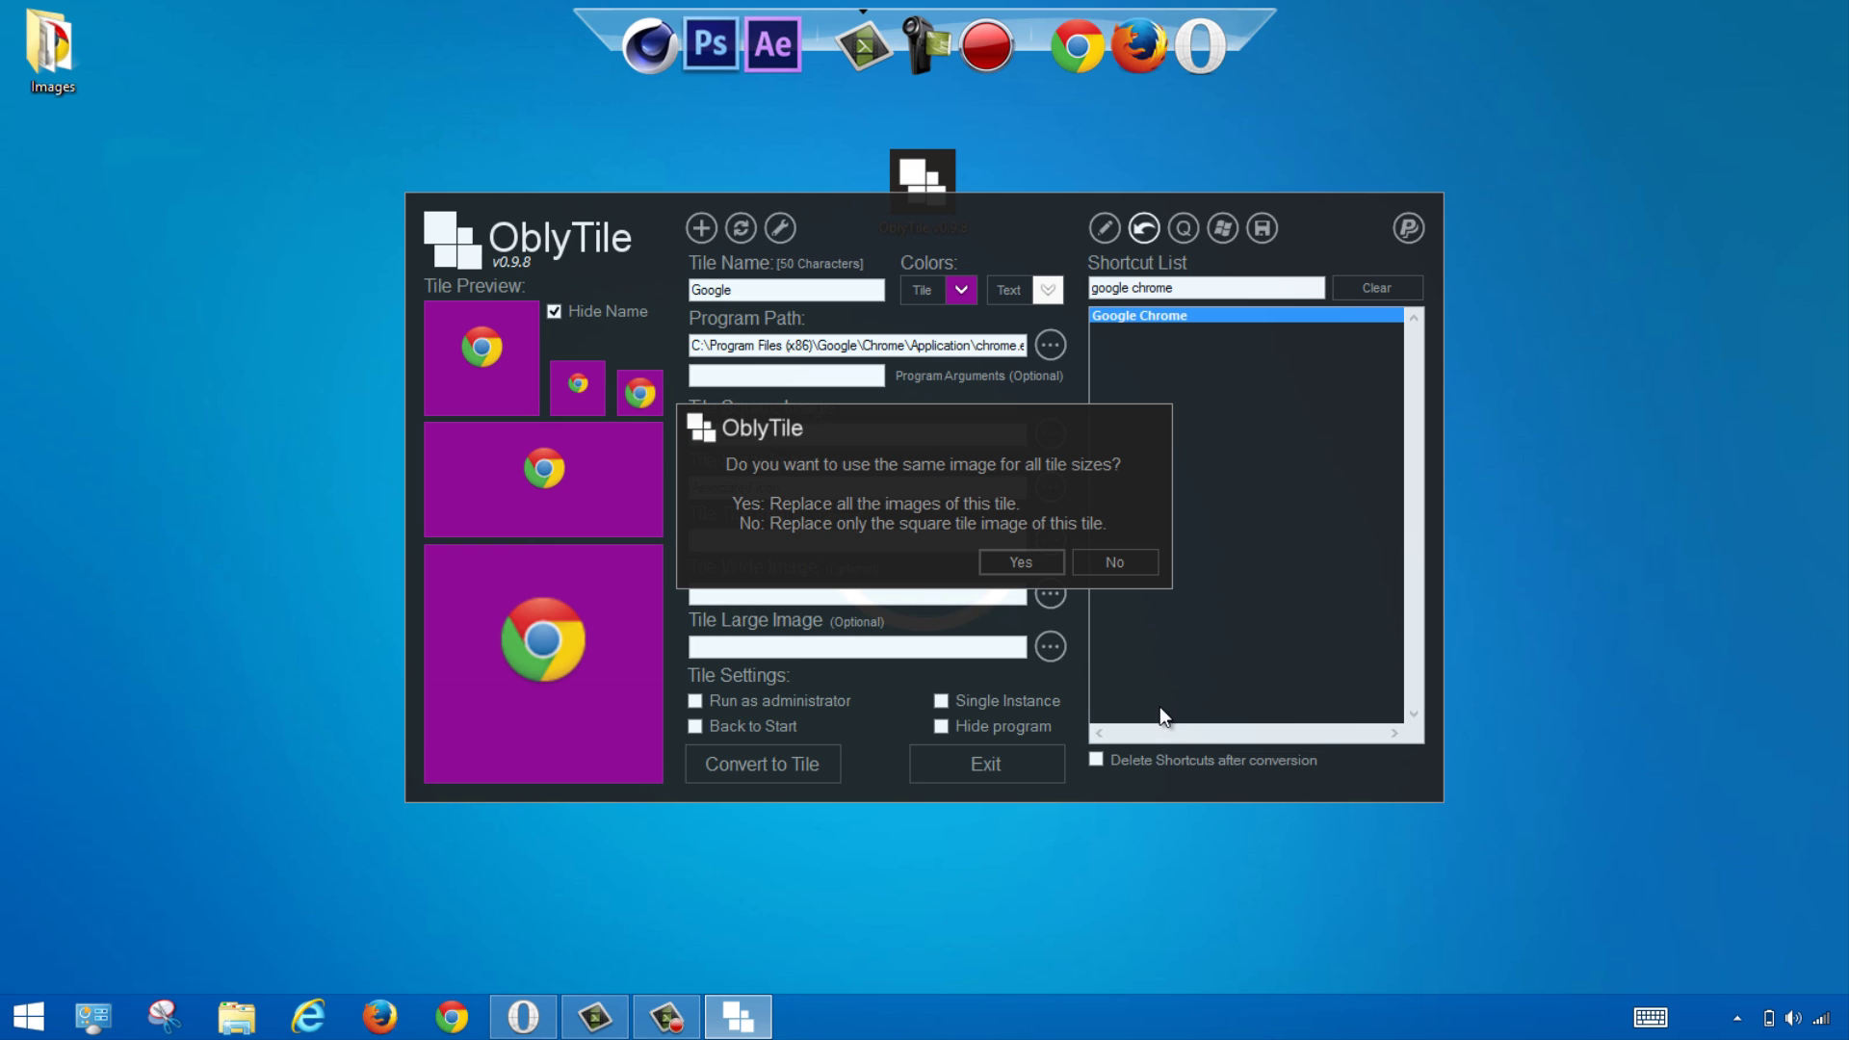
click(1009, 555)
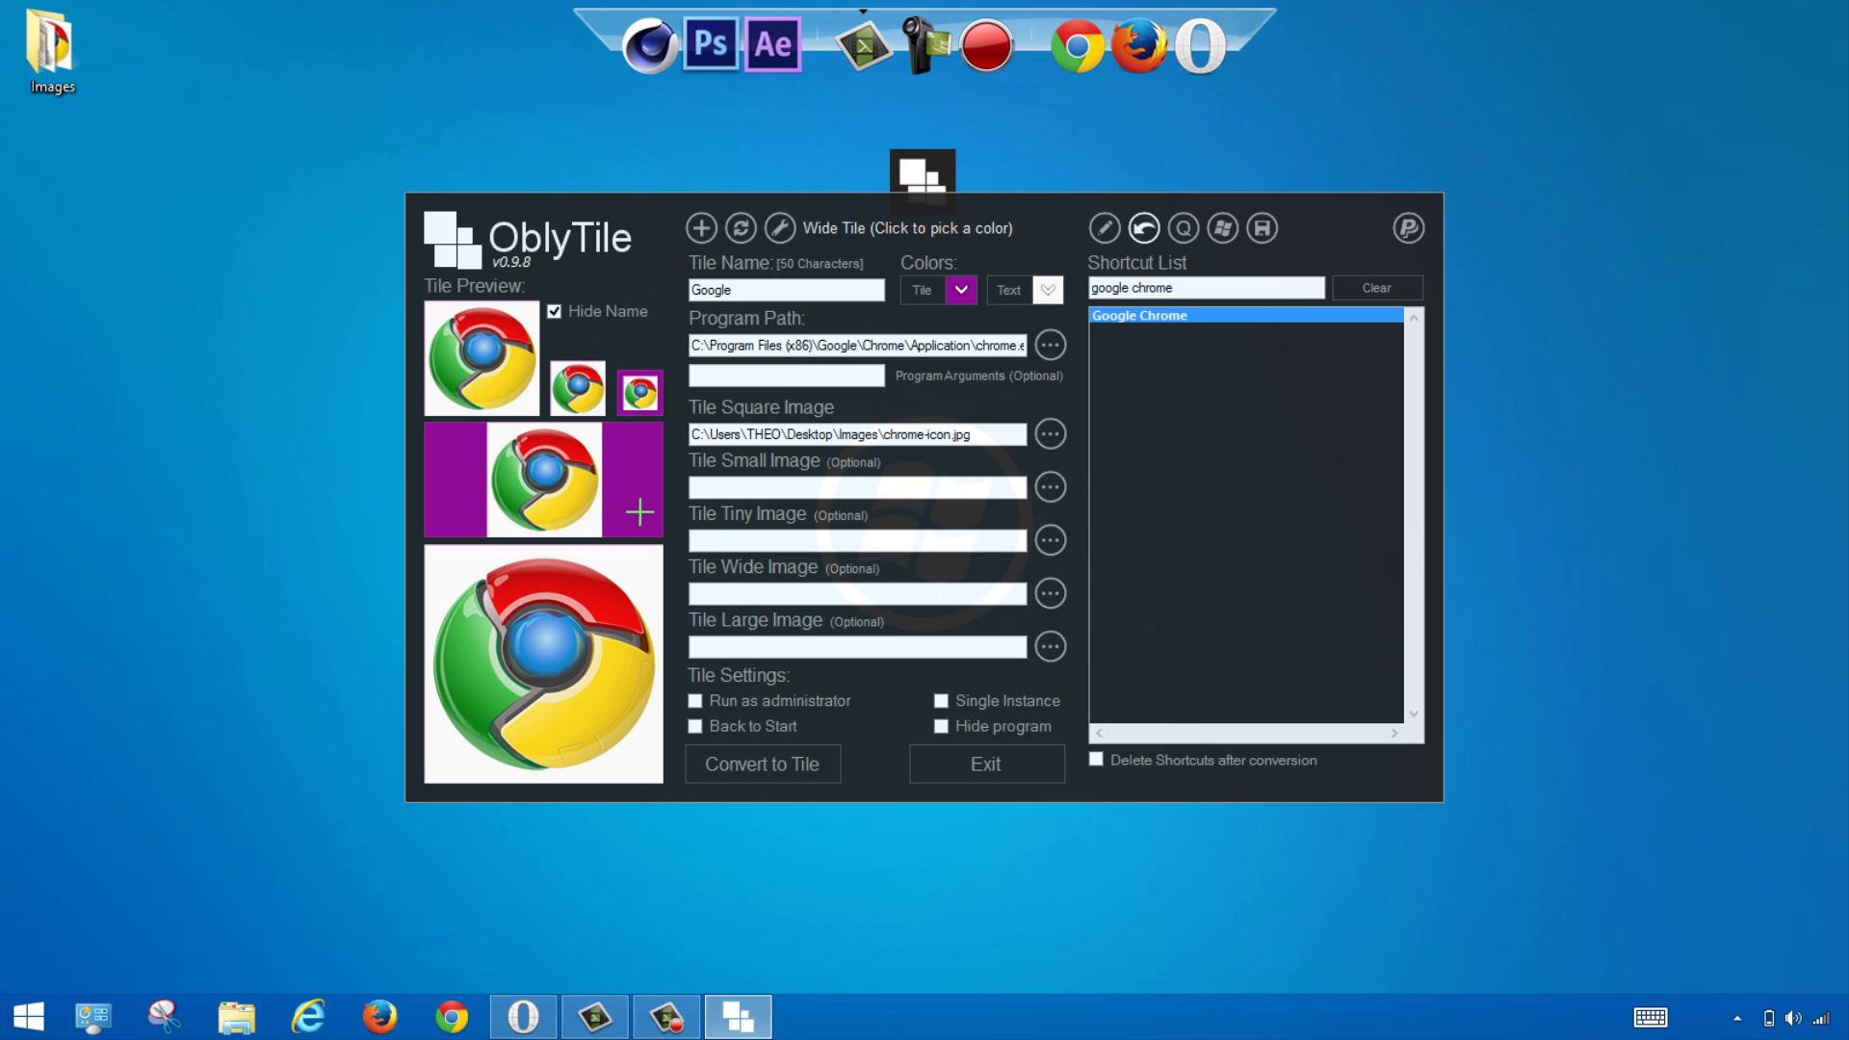
click(761, 771)
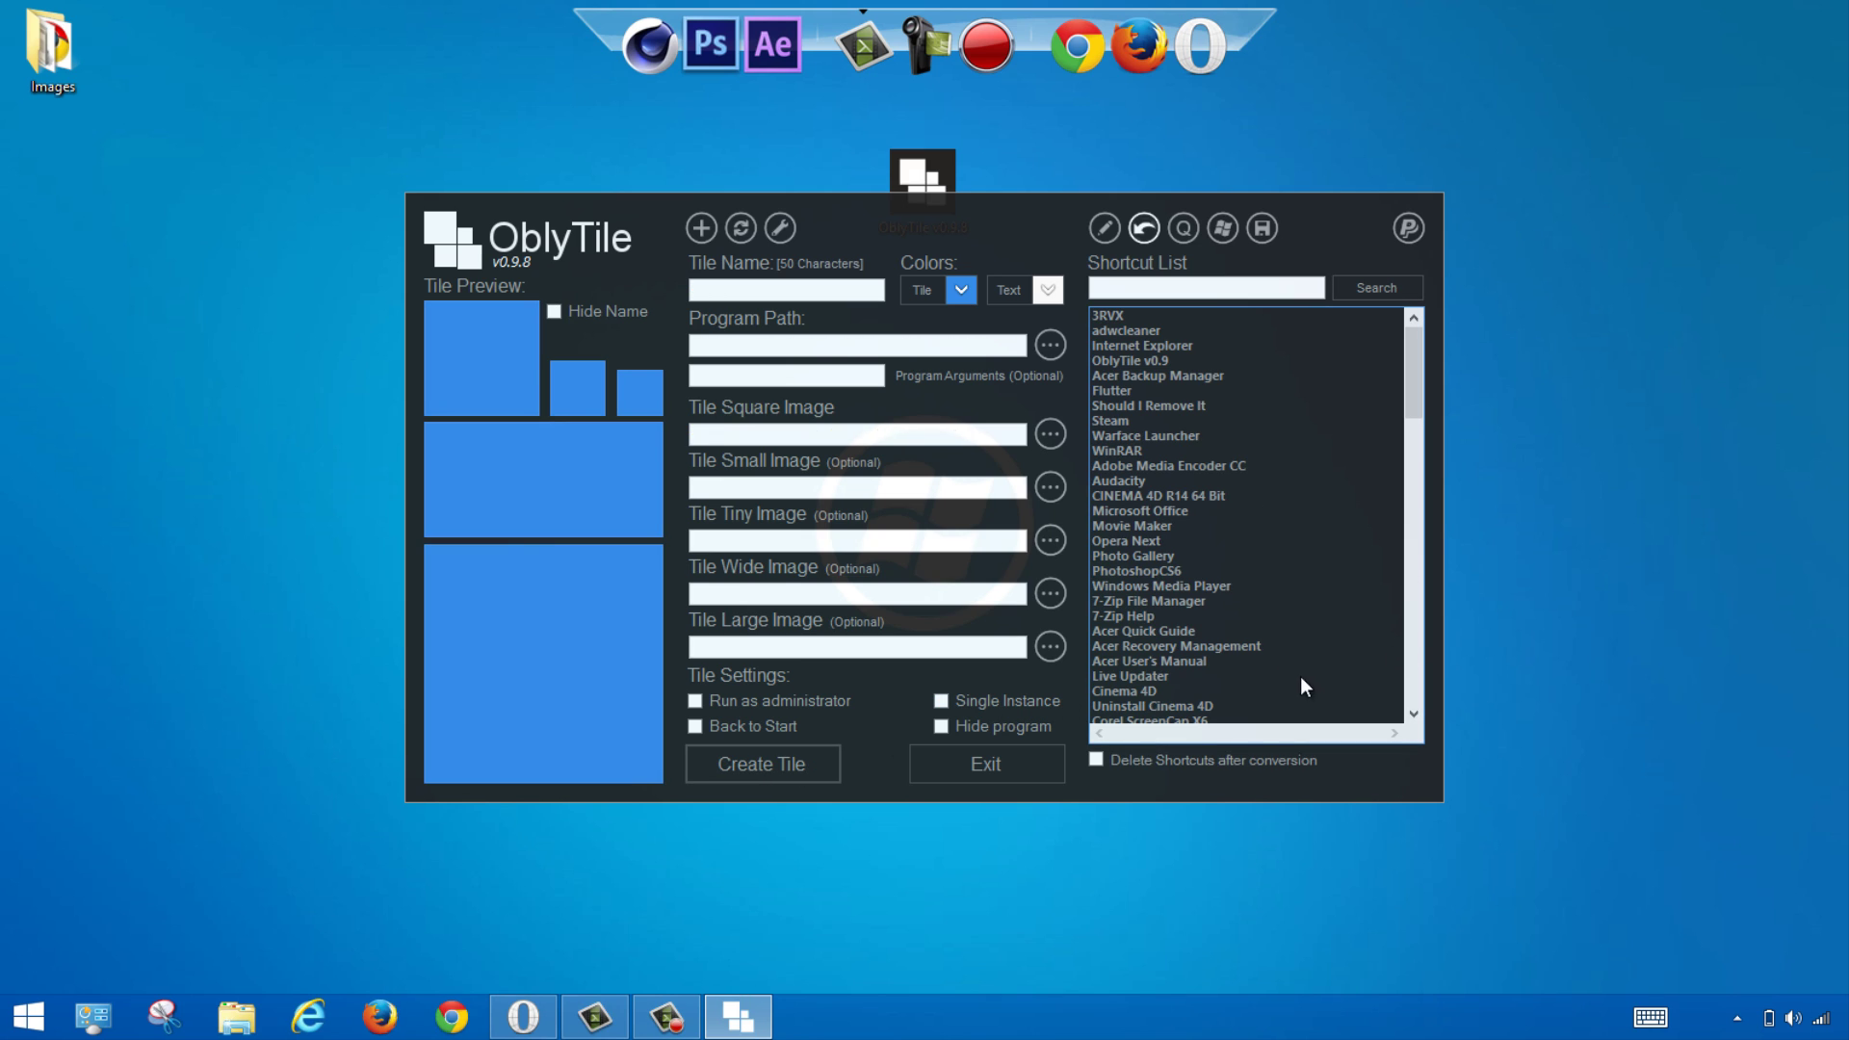
Step: Unpin the original Google Chrome tile from the Start screen
mouse_move(1844, 1035)
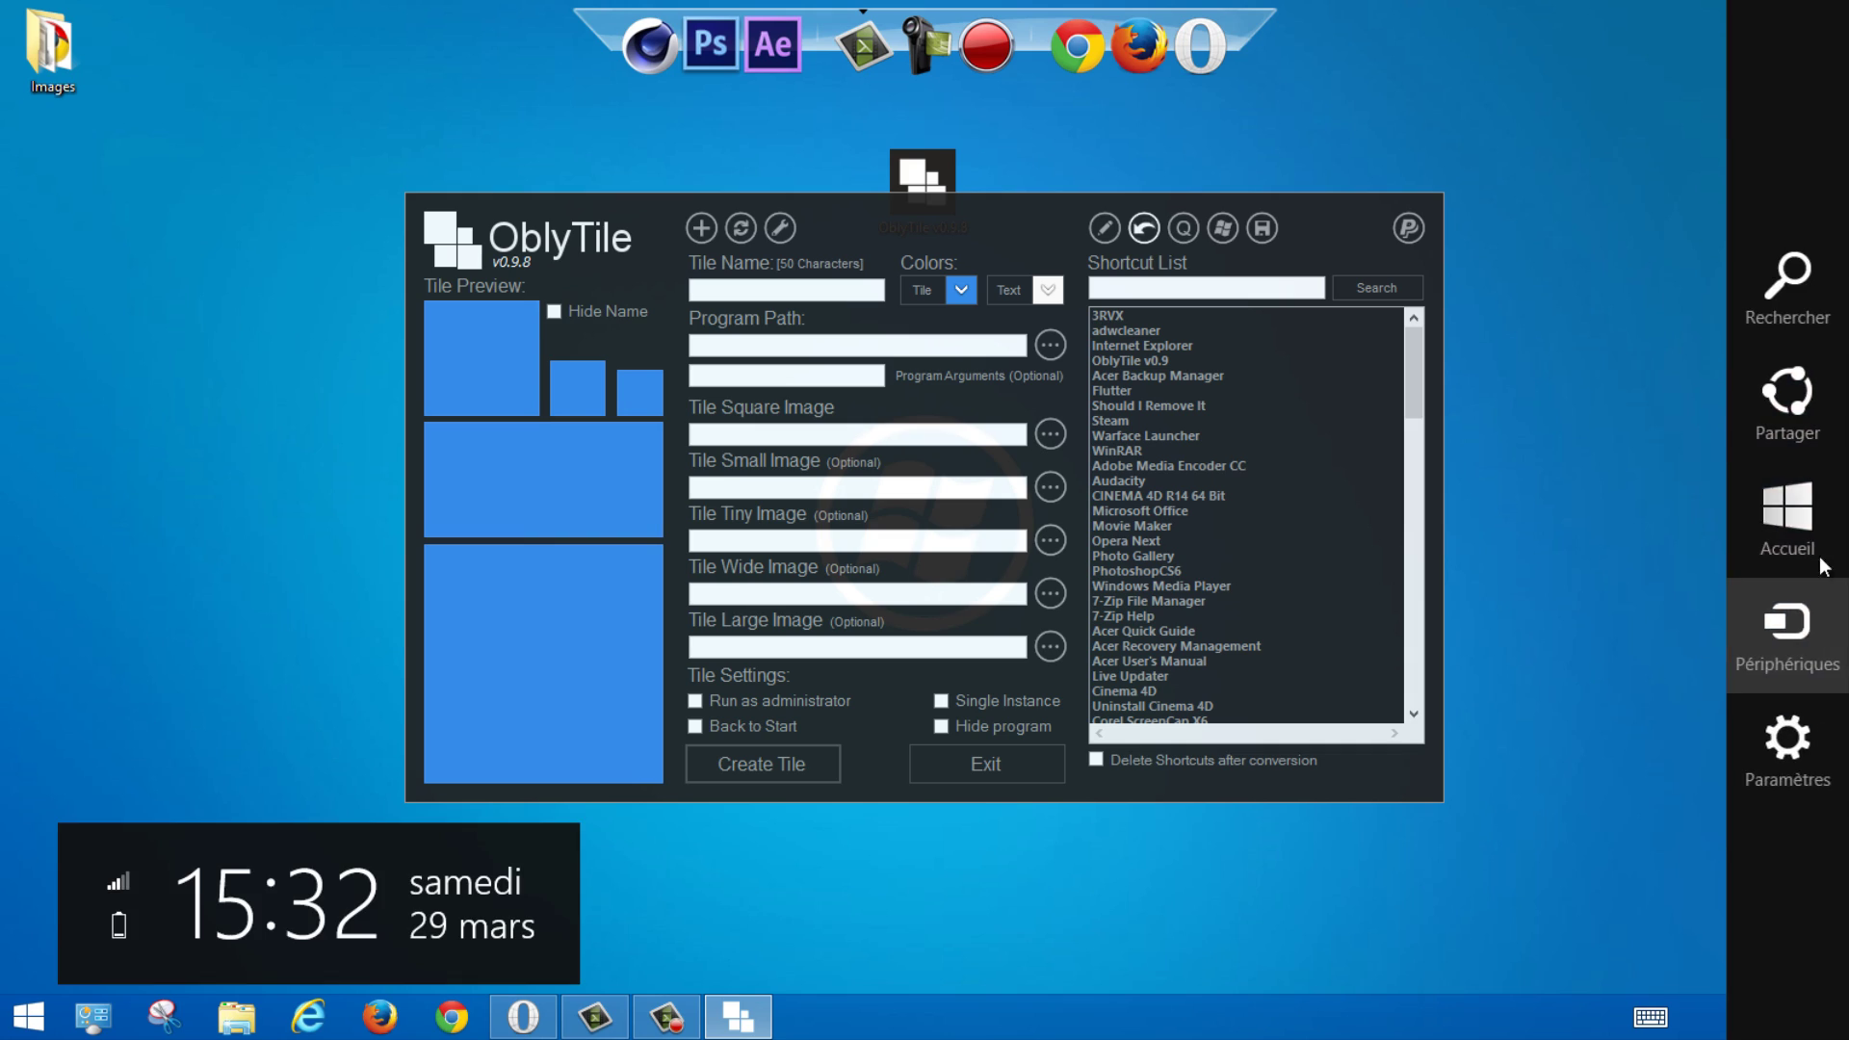
click(1810, 549)
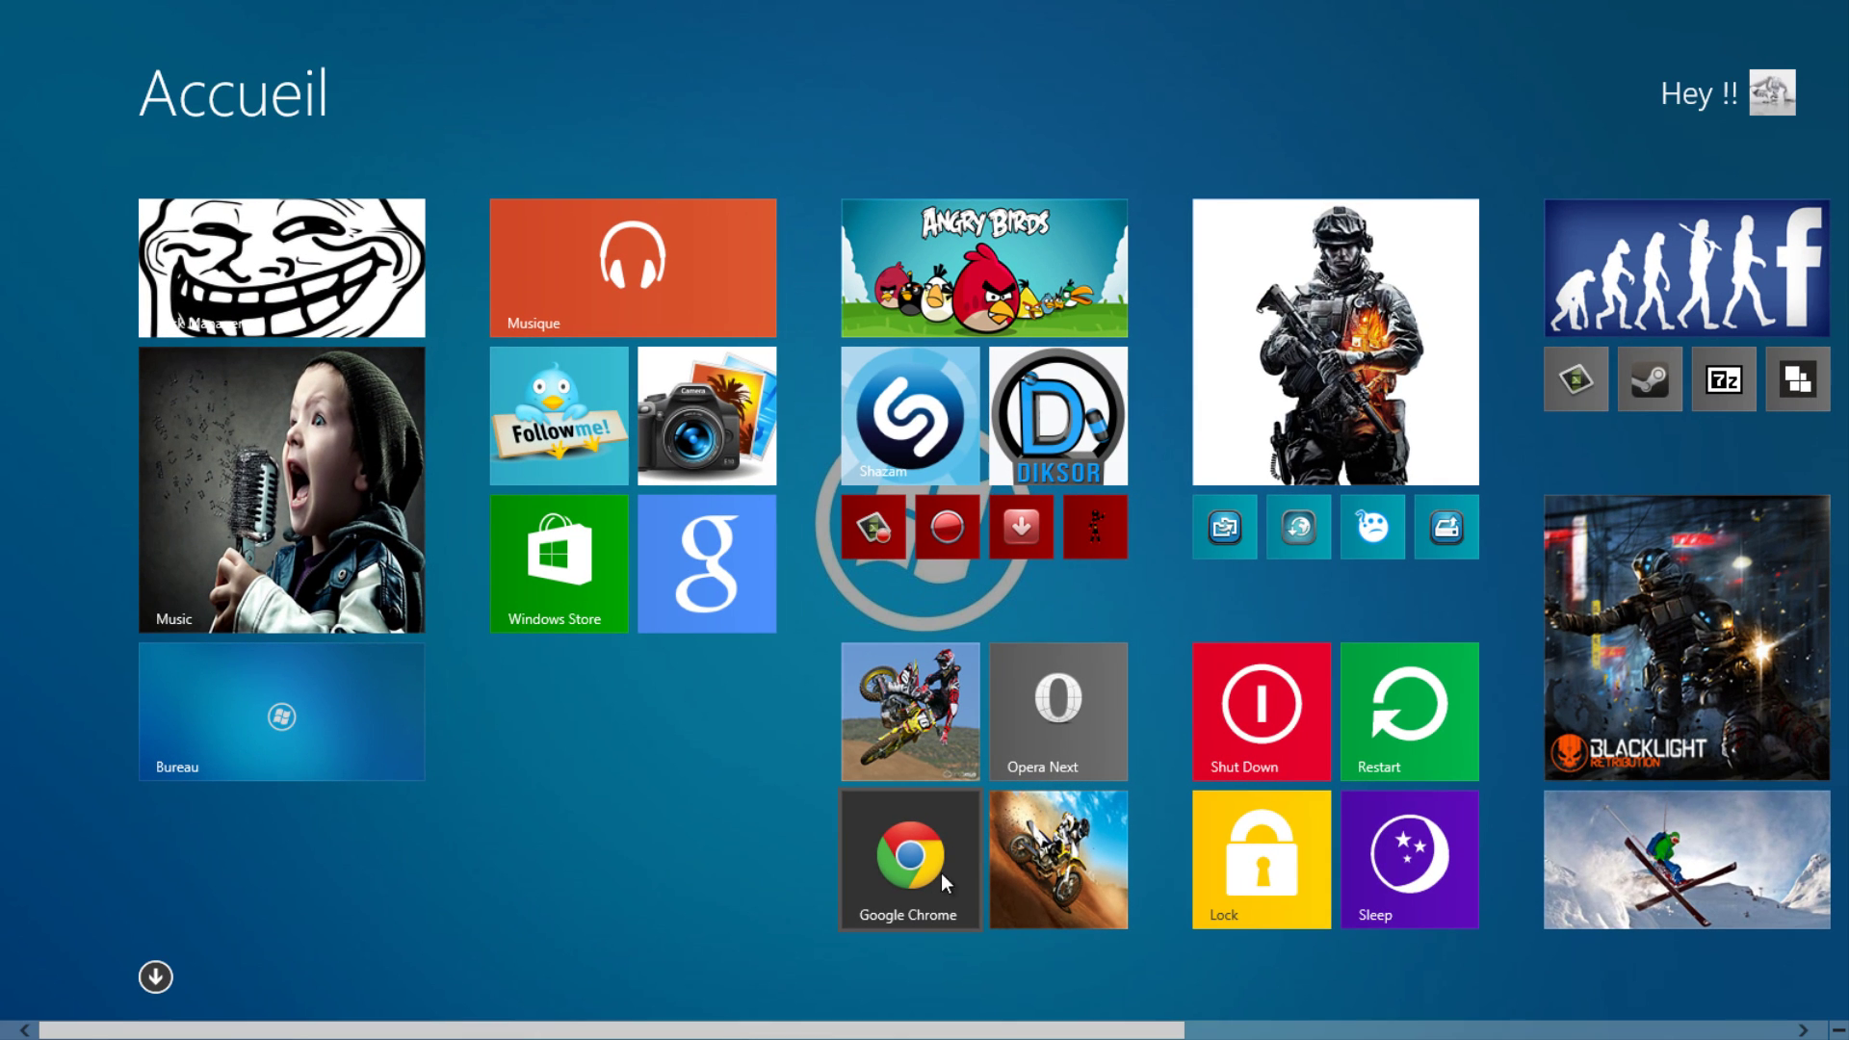
scroll(930, 830, down, 5)
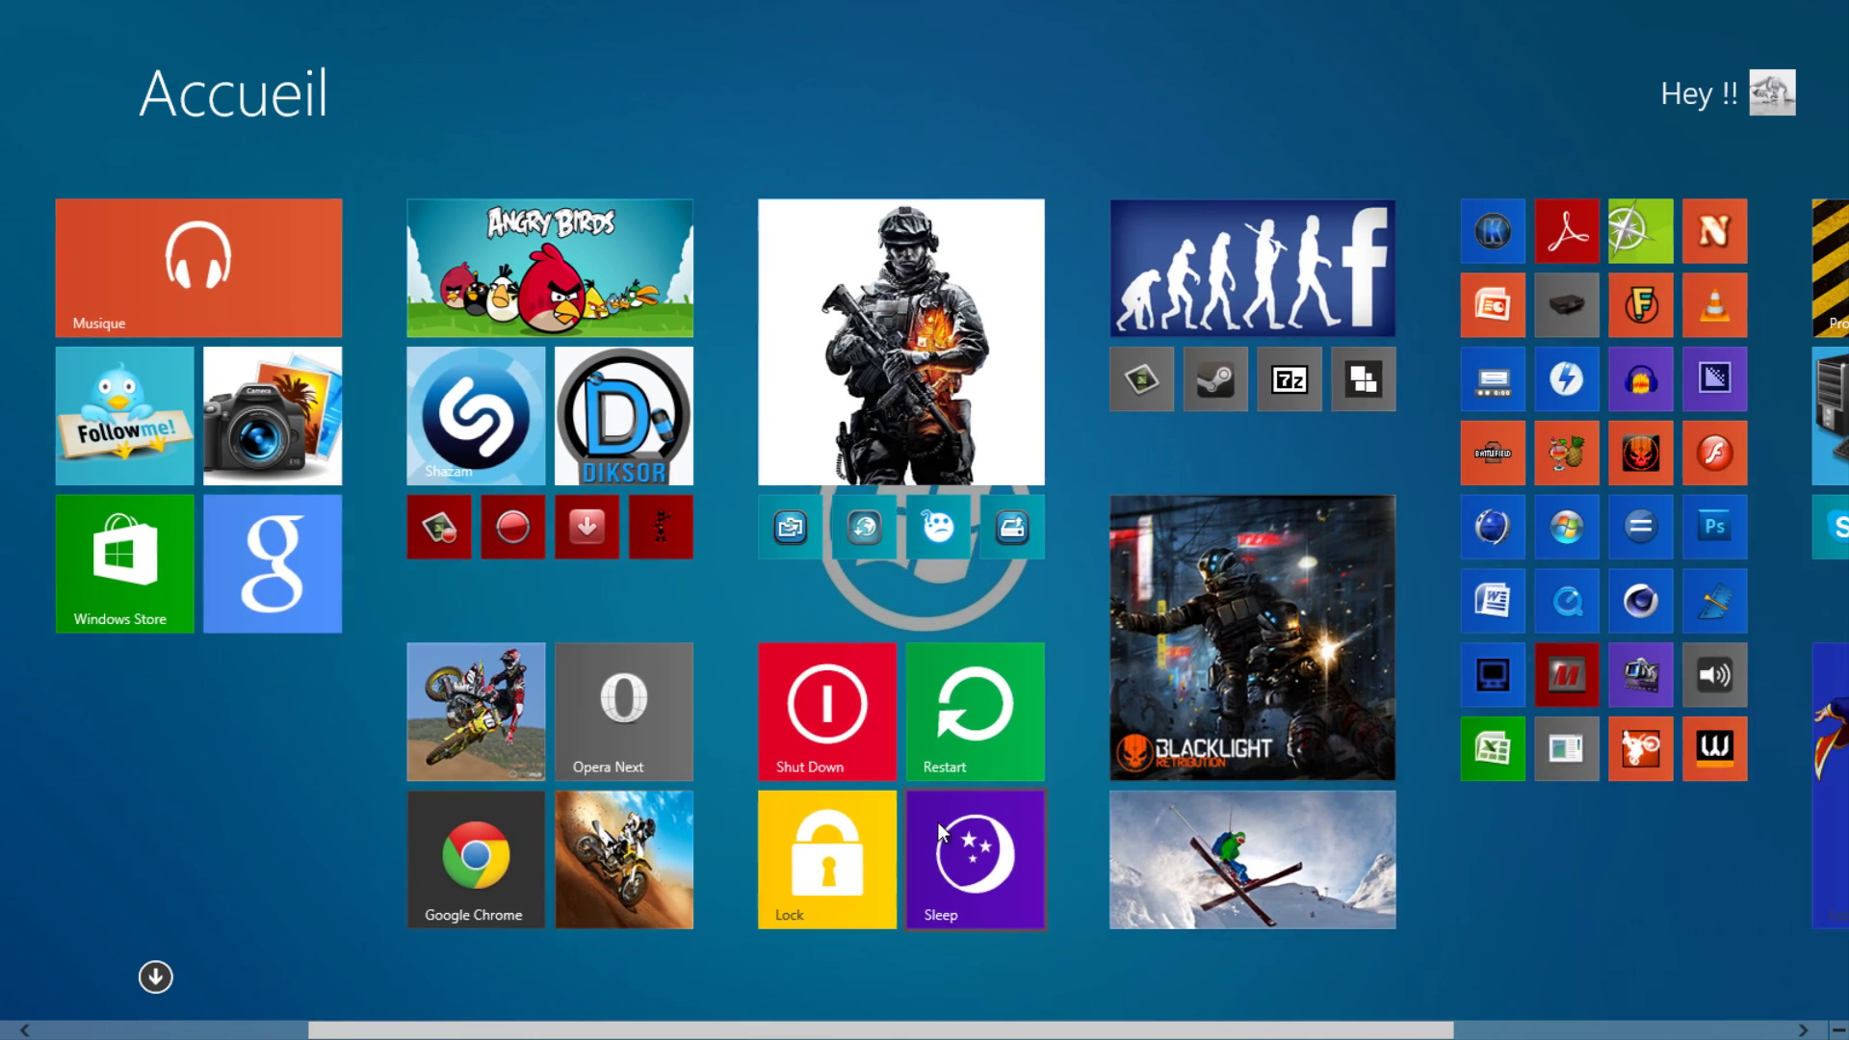
scroll(1009, 644, up, 5)
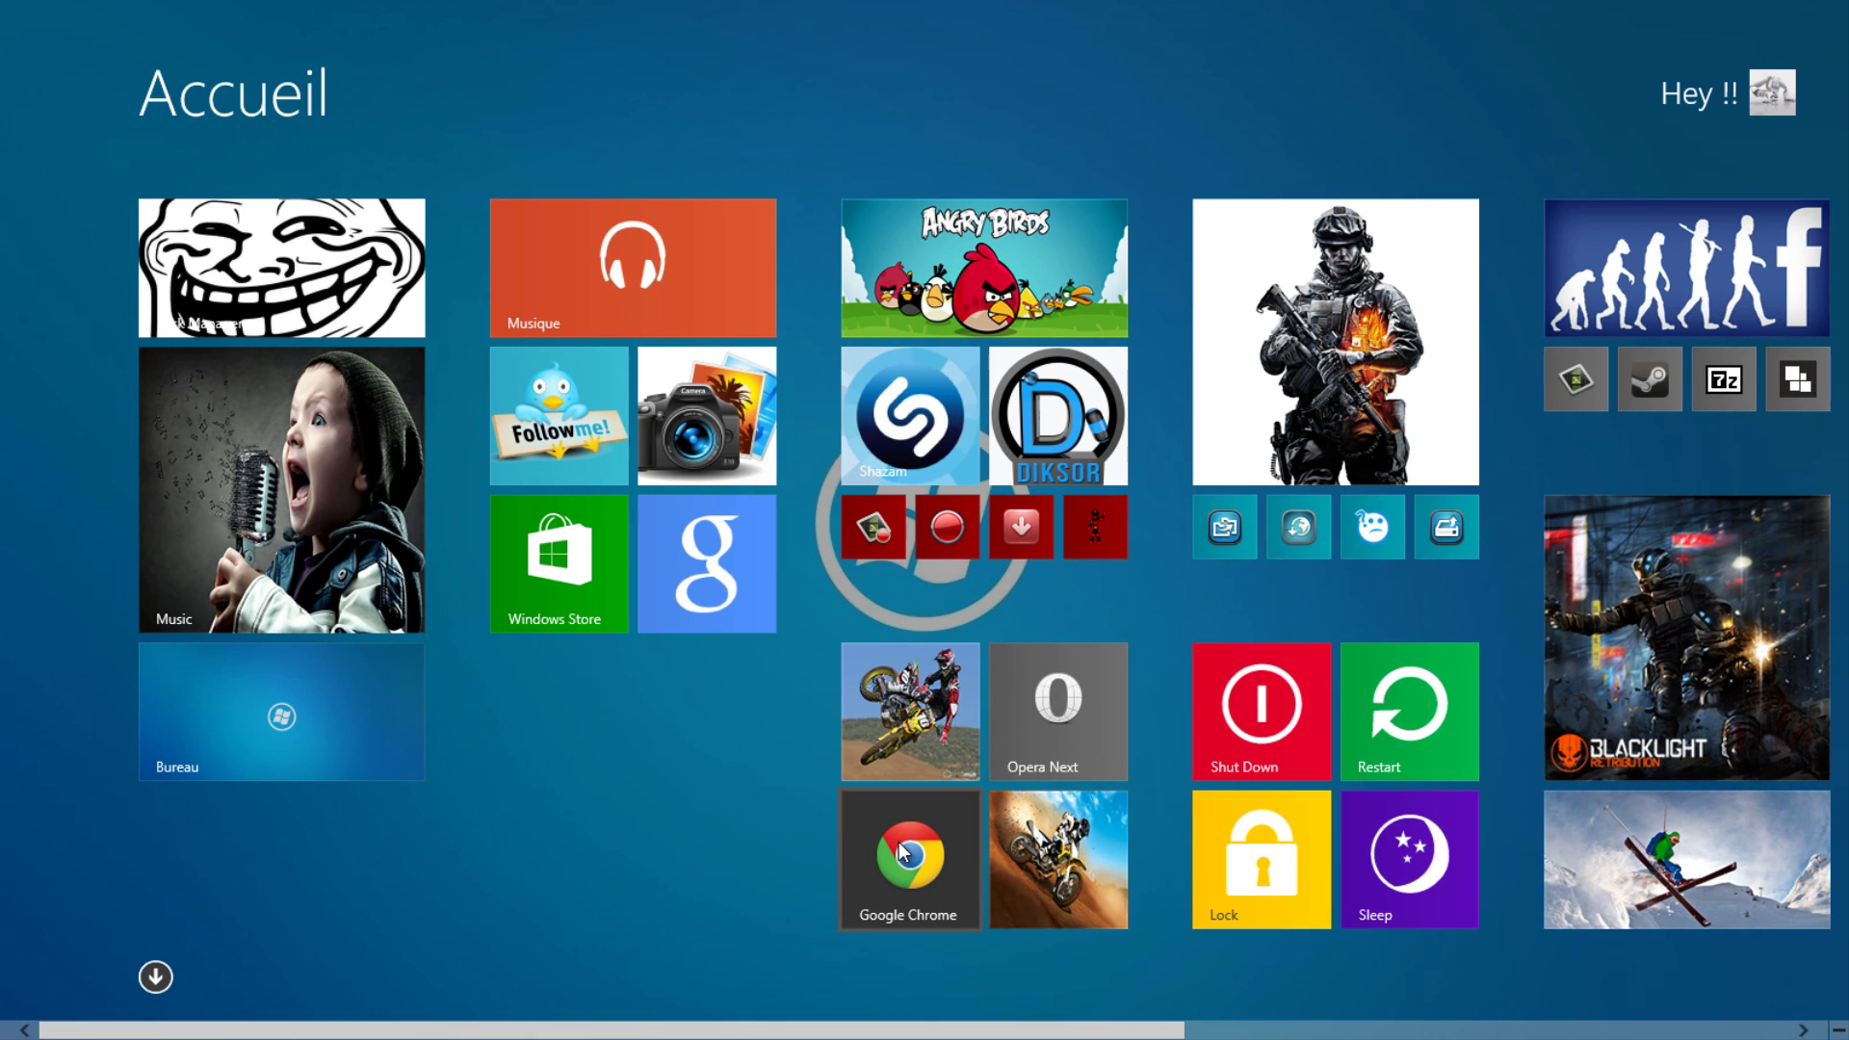
right_click(900, 849)
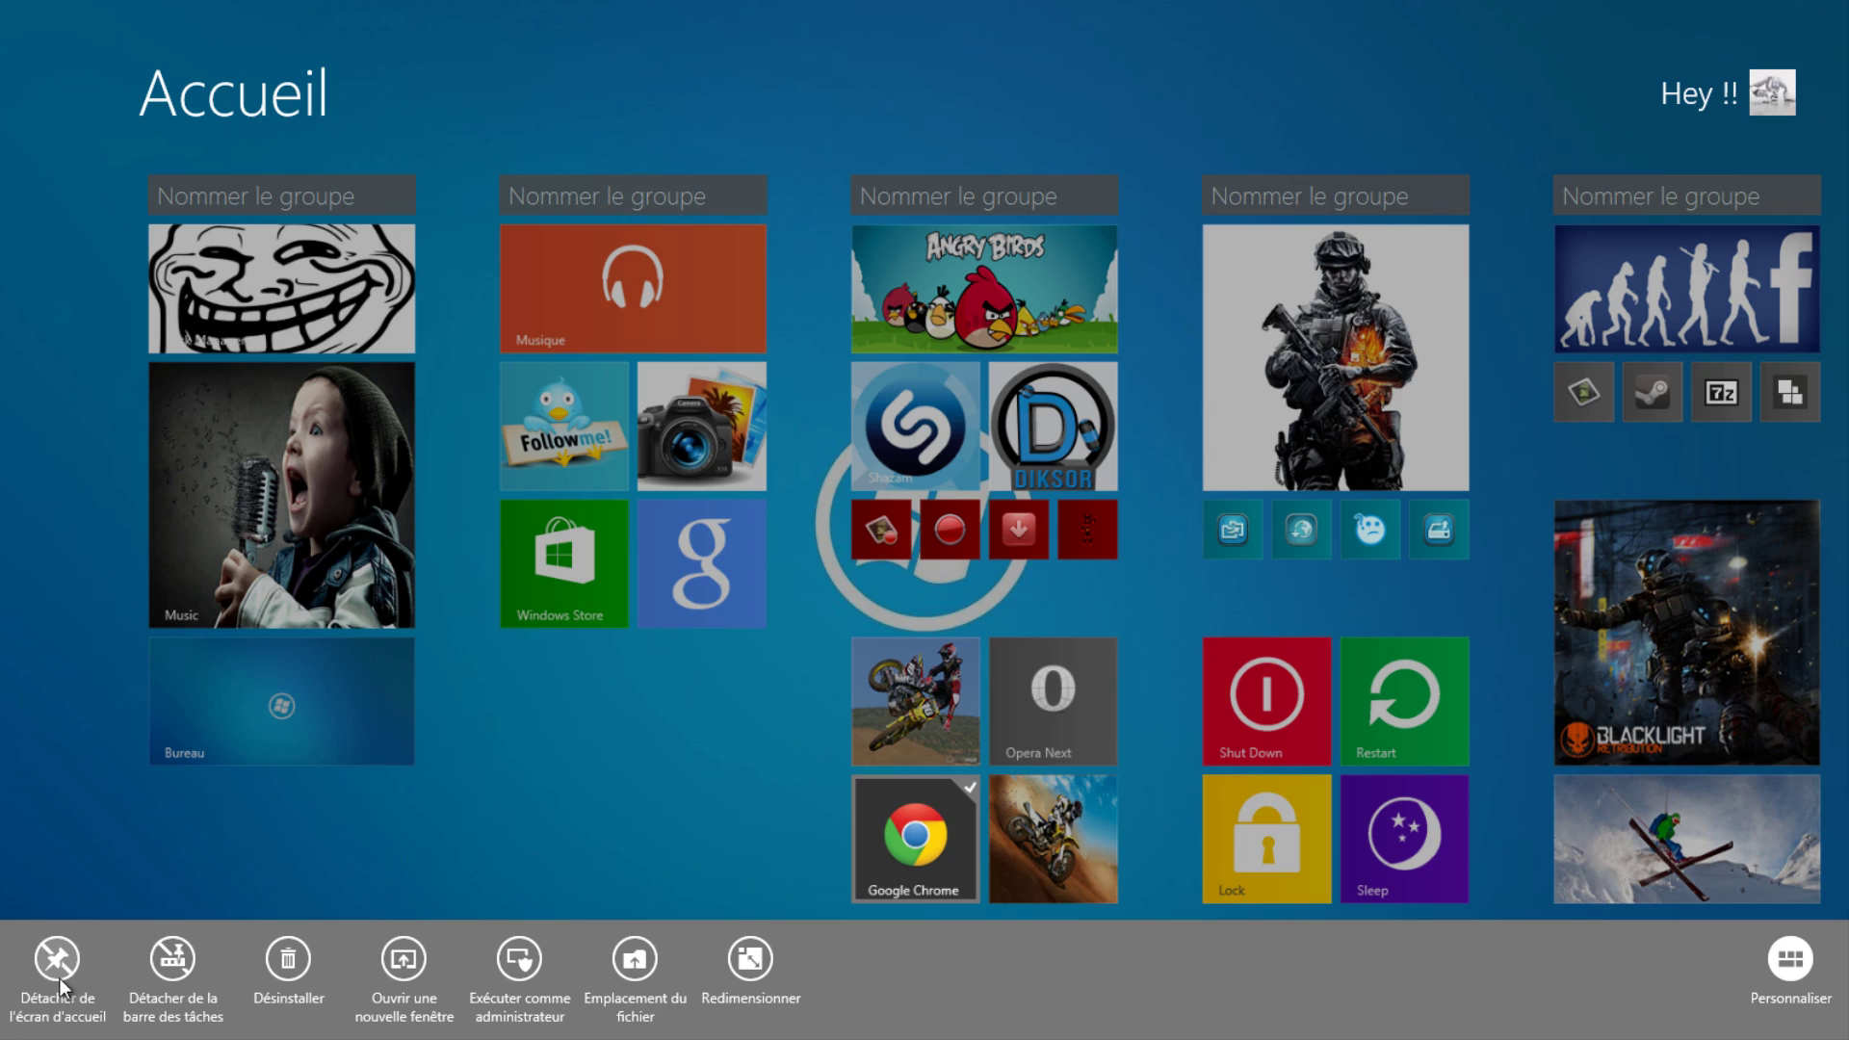
click(43, 970)
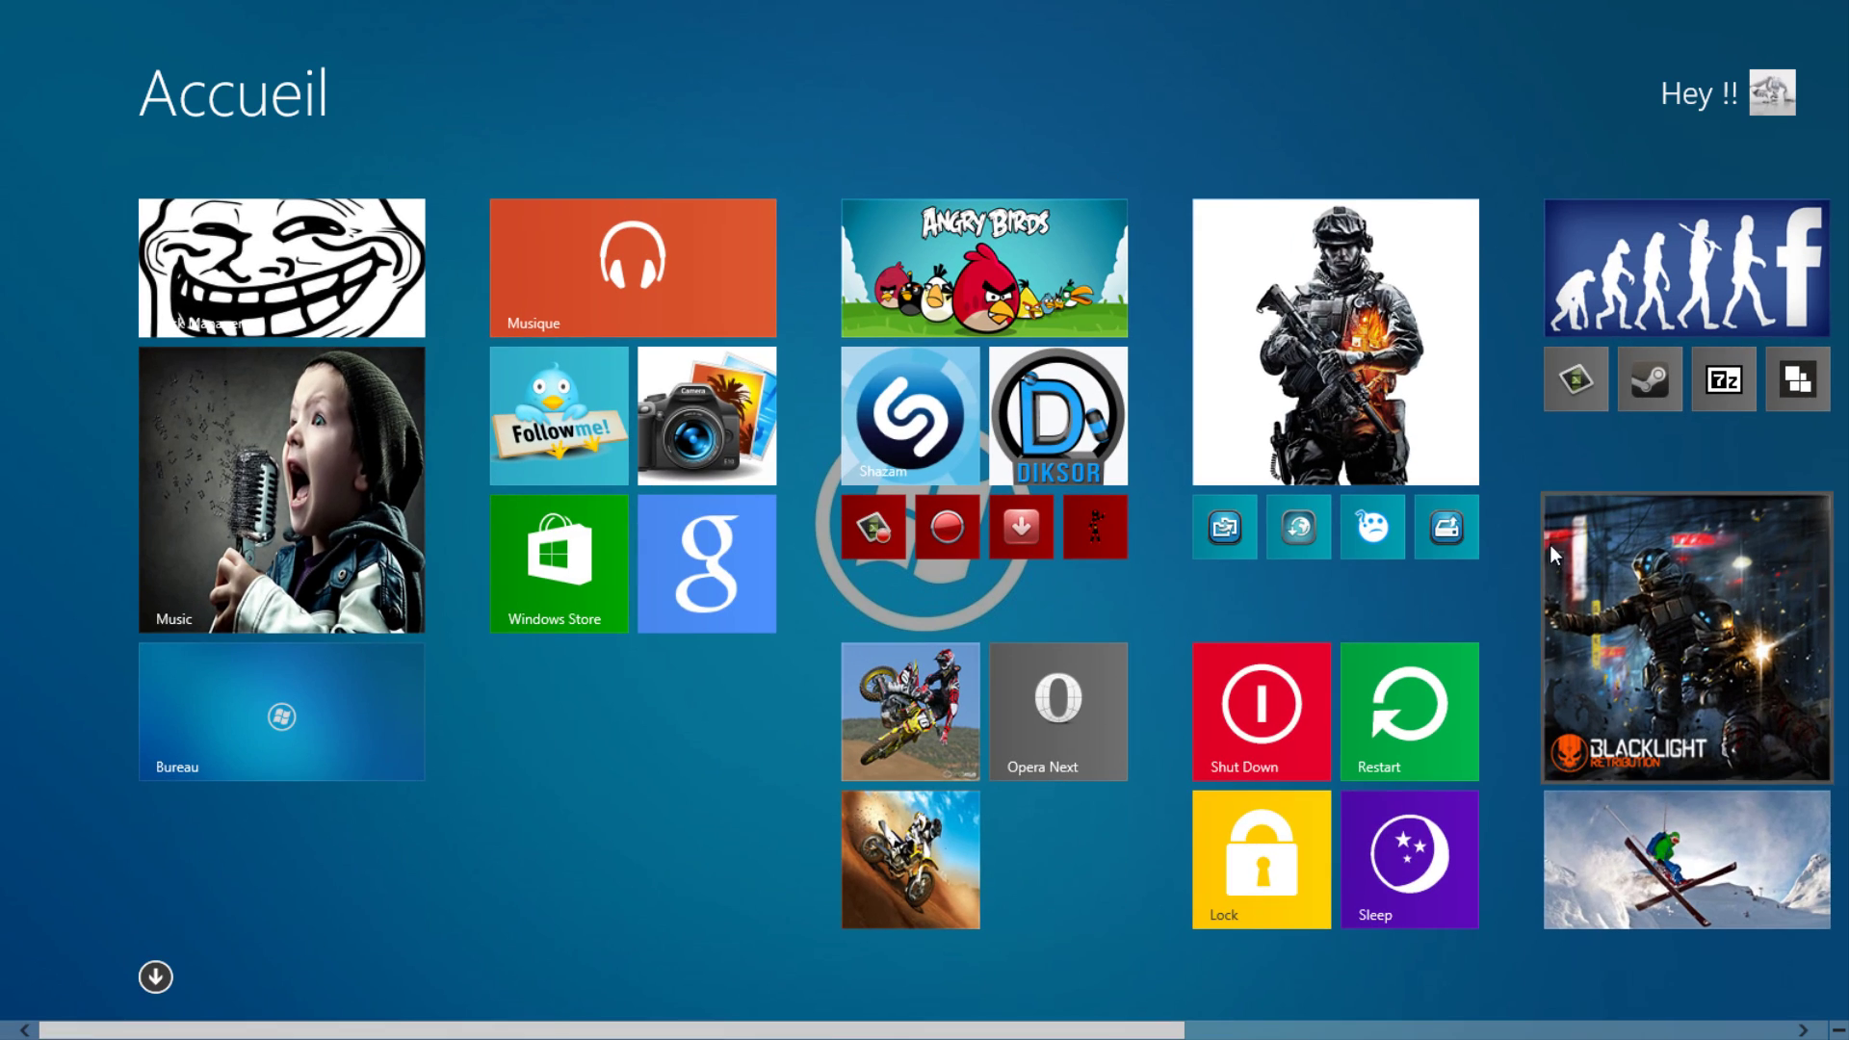
Step: Move the new Chrome tile below the motocross tile beside Opera Next, test-launch it and minimise the browser
scroll(1599, 472, down, 4)
drag(1648, 285, 254, 798)
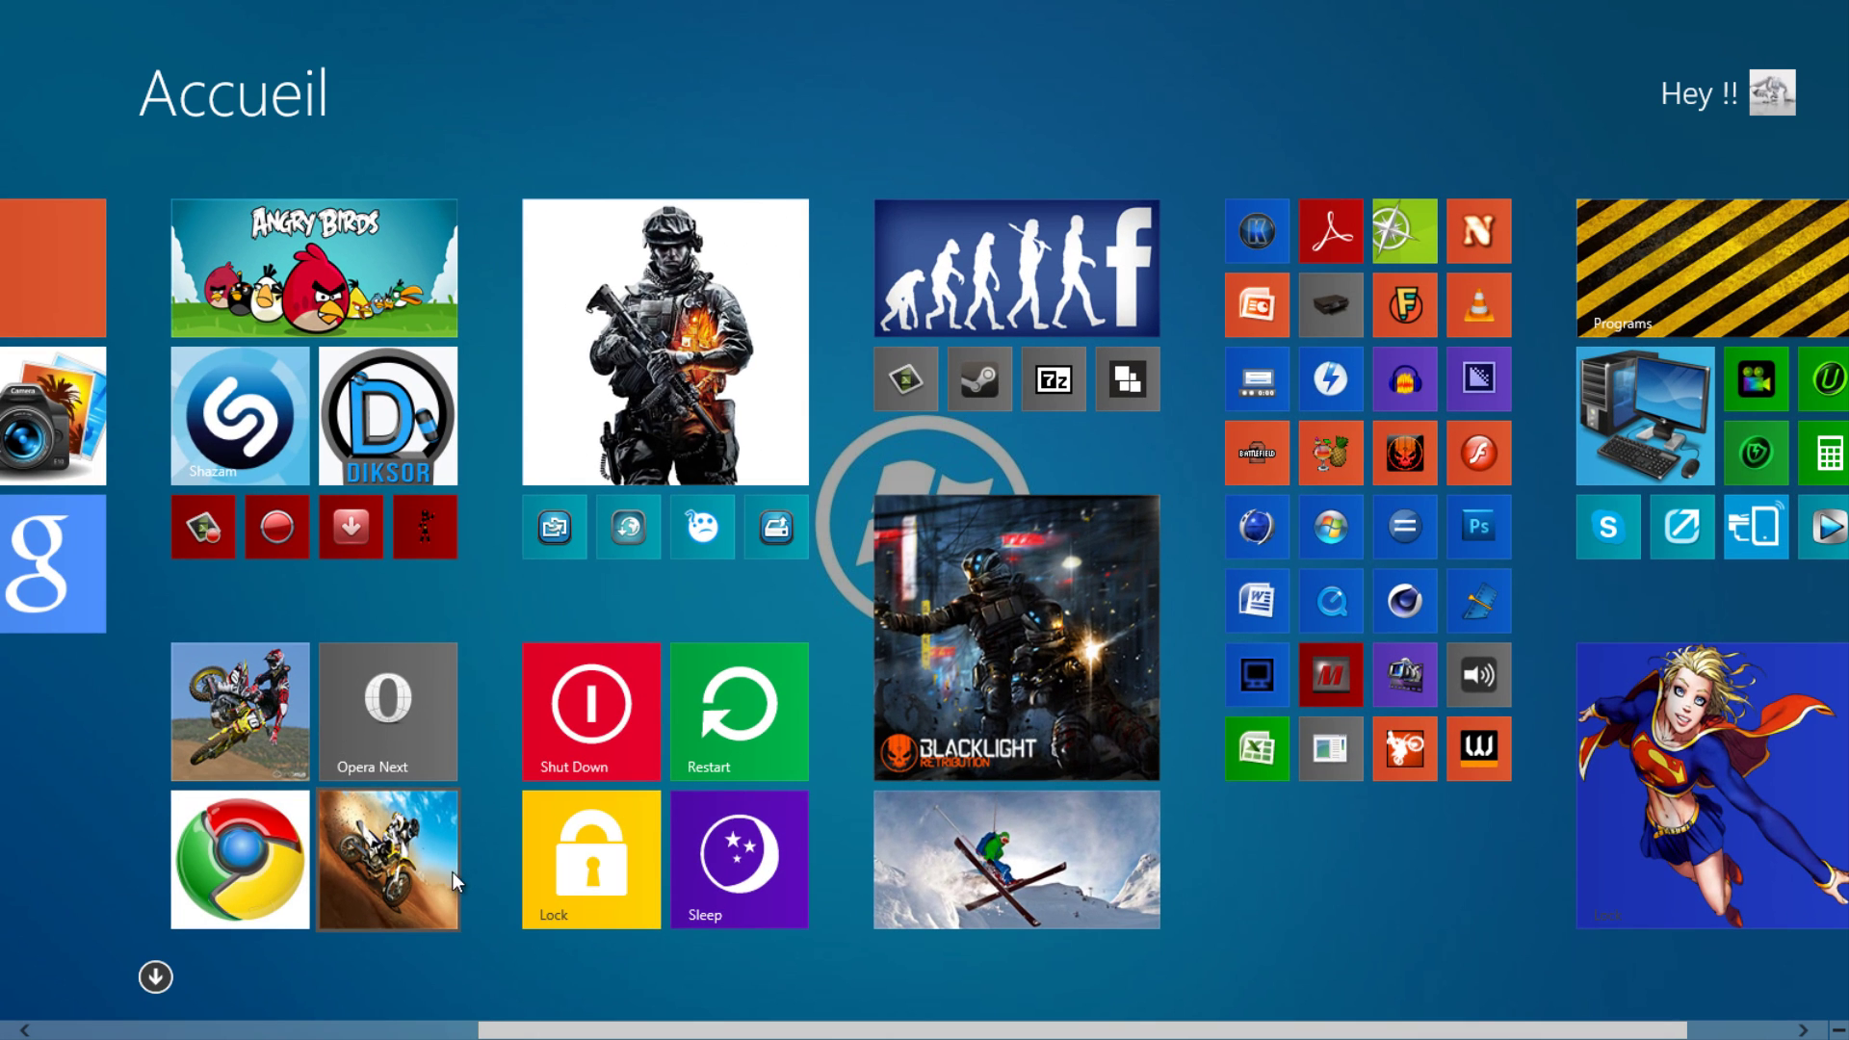
click(225, 845)
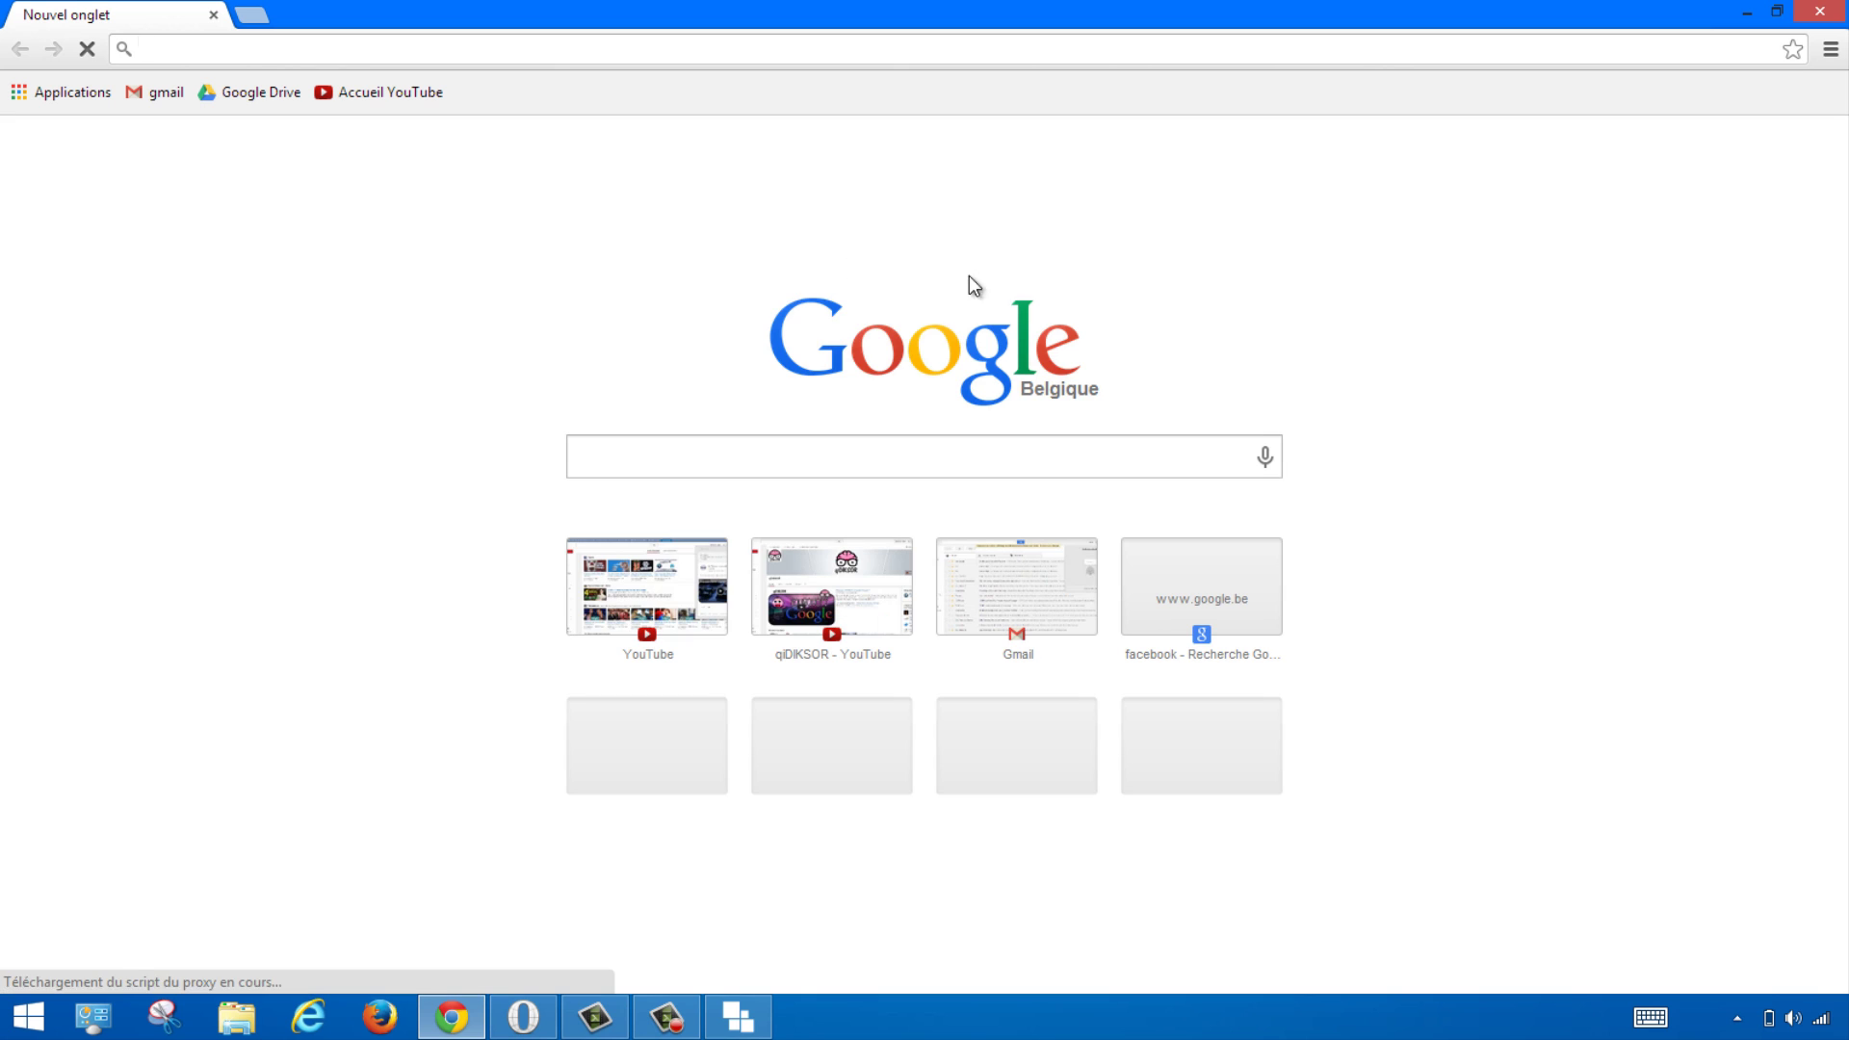
click(1745, 13)
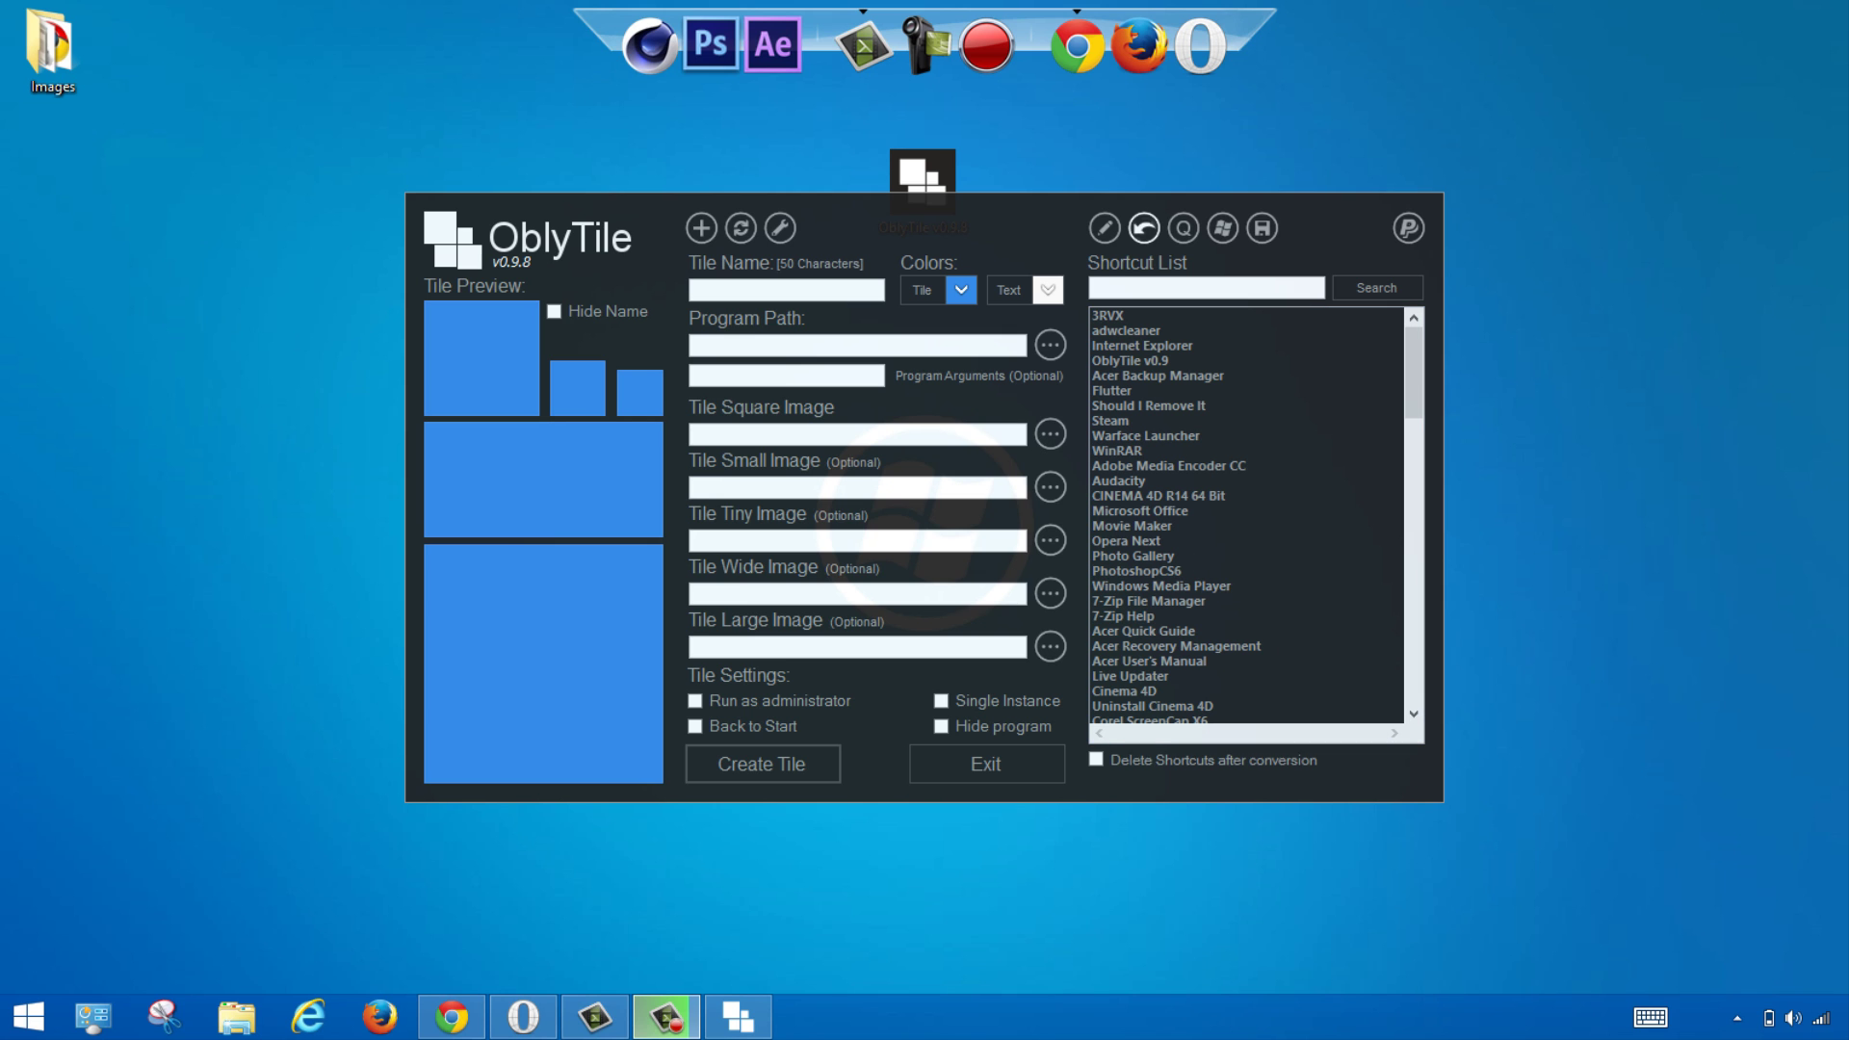
Step: Look over the tile arrangement on the Start screen and return to the desktop
click(1794, 649)
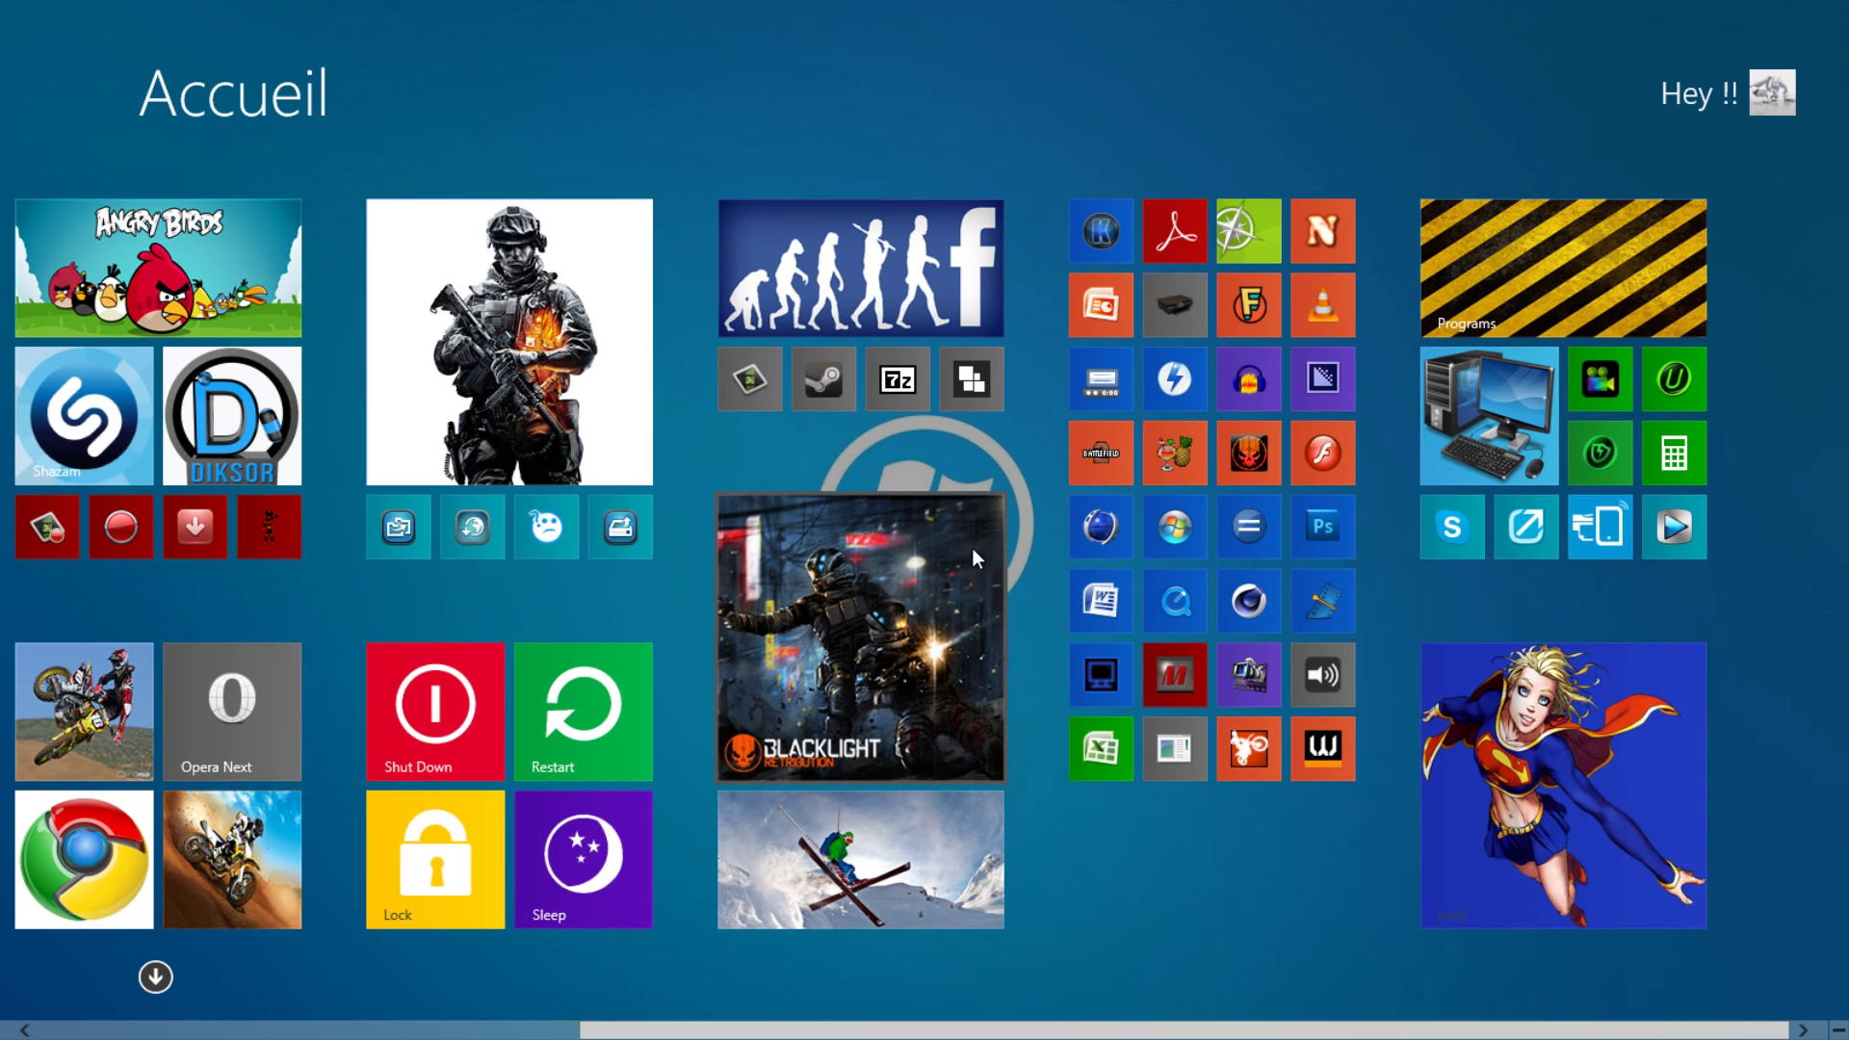
scroll(972, 547, up, 2)
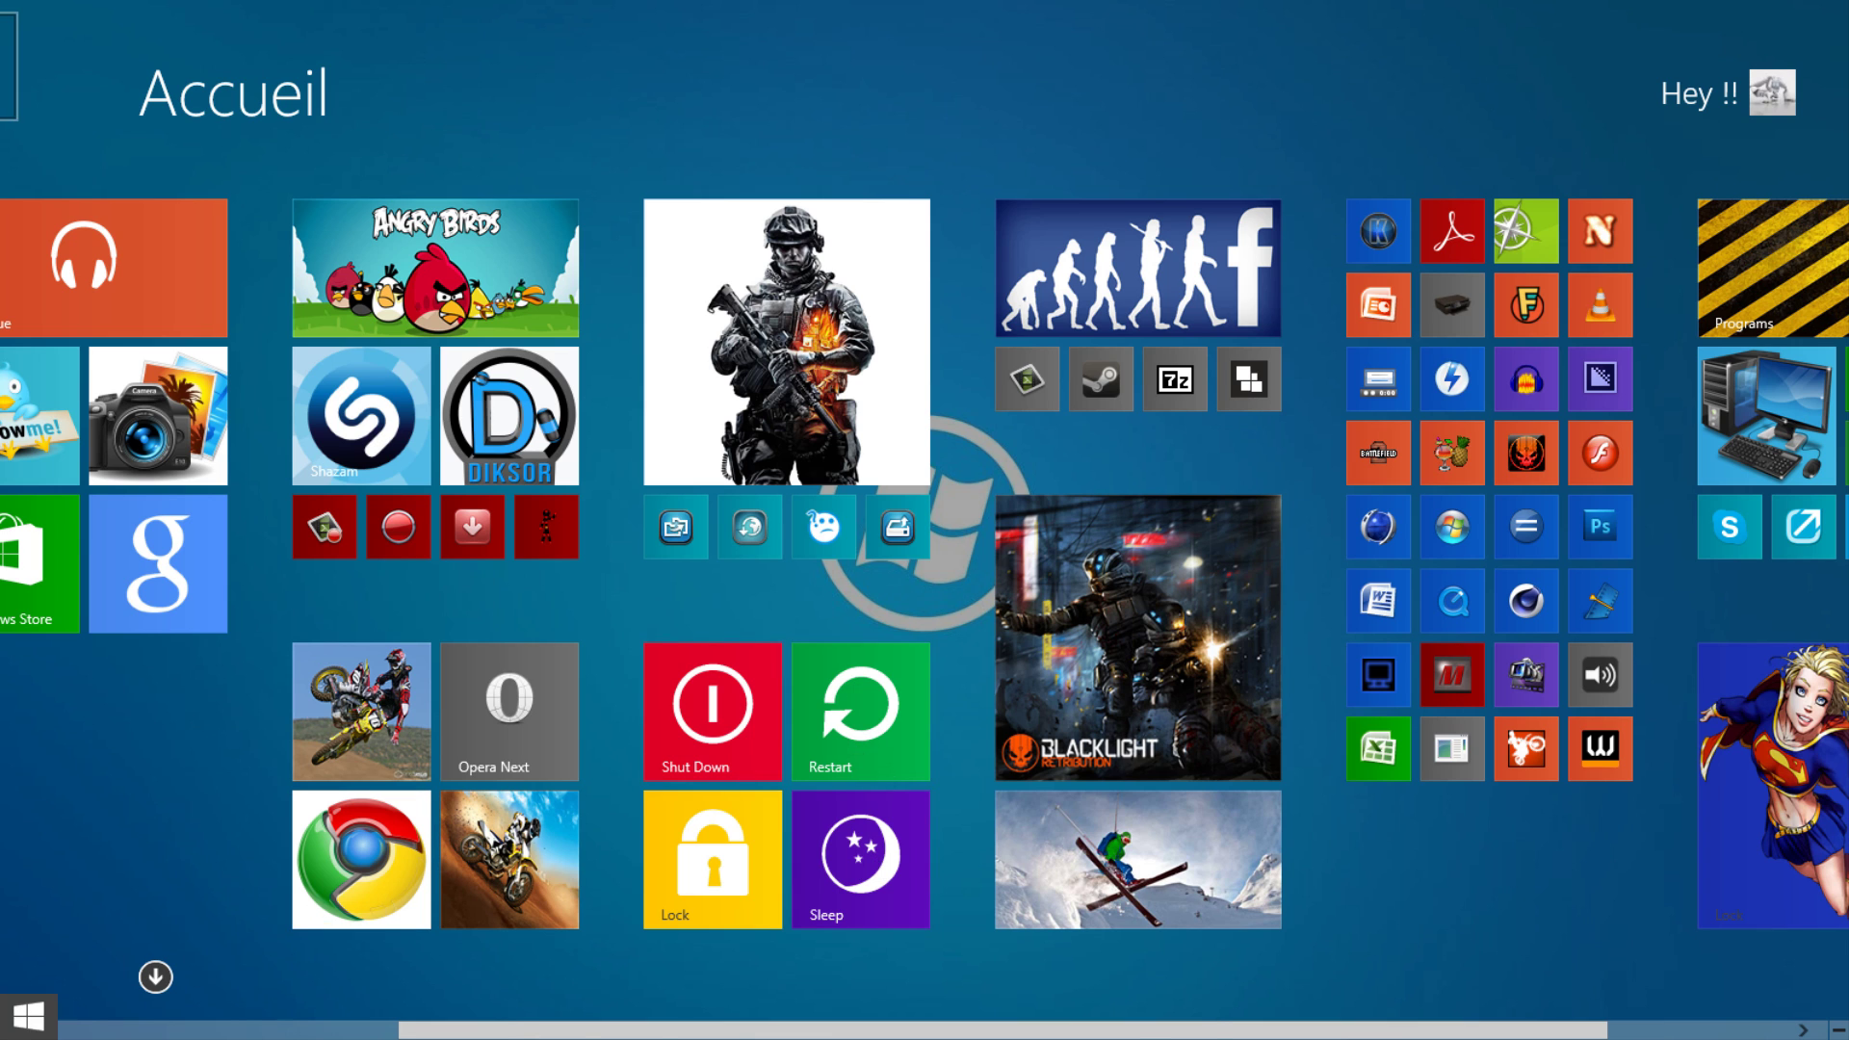
click(20, 1020)
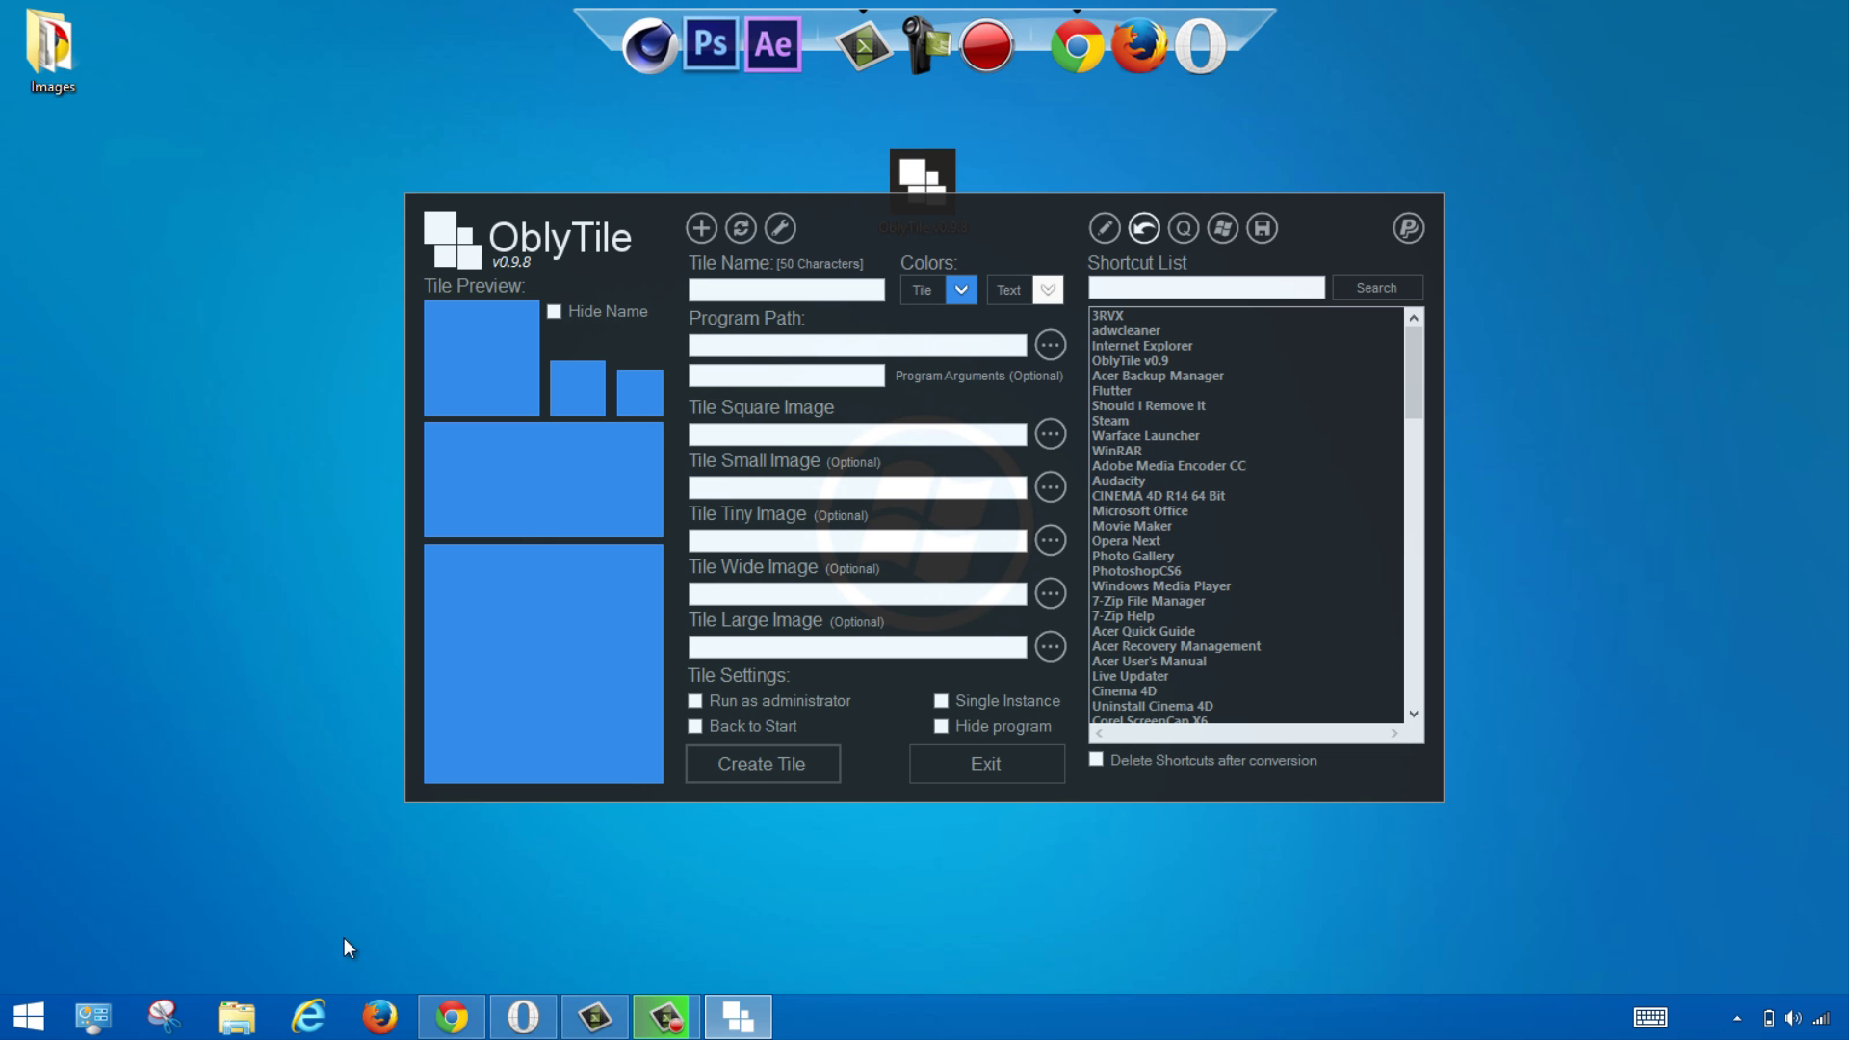
Step: Browse the Quick List presets and create a tile from the Task Manager entry
click(1184, 227)
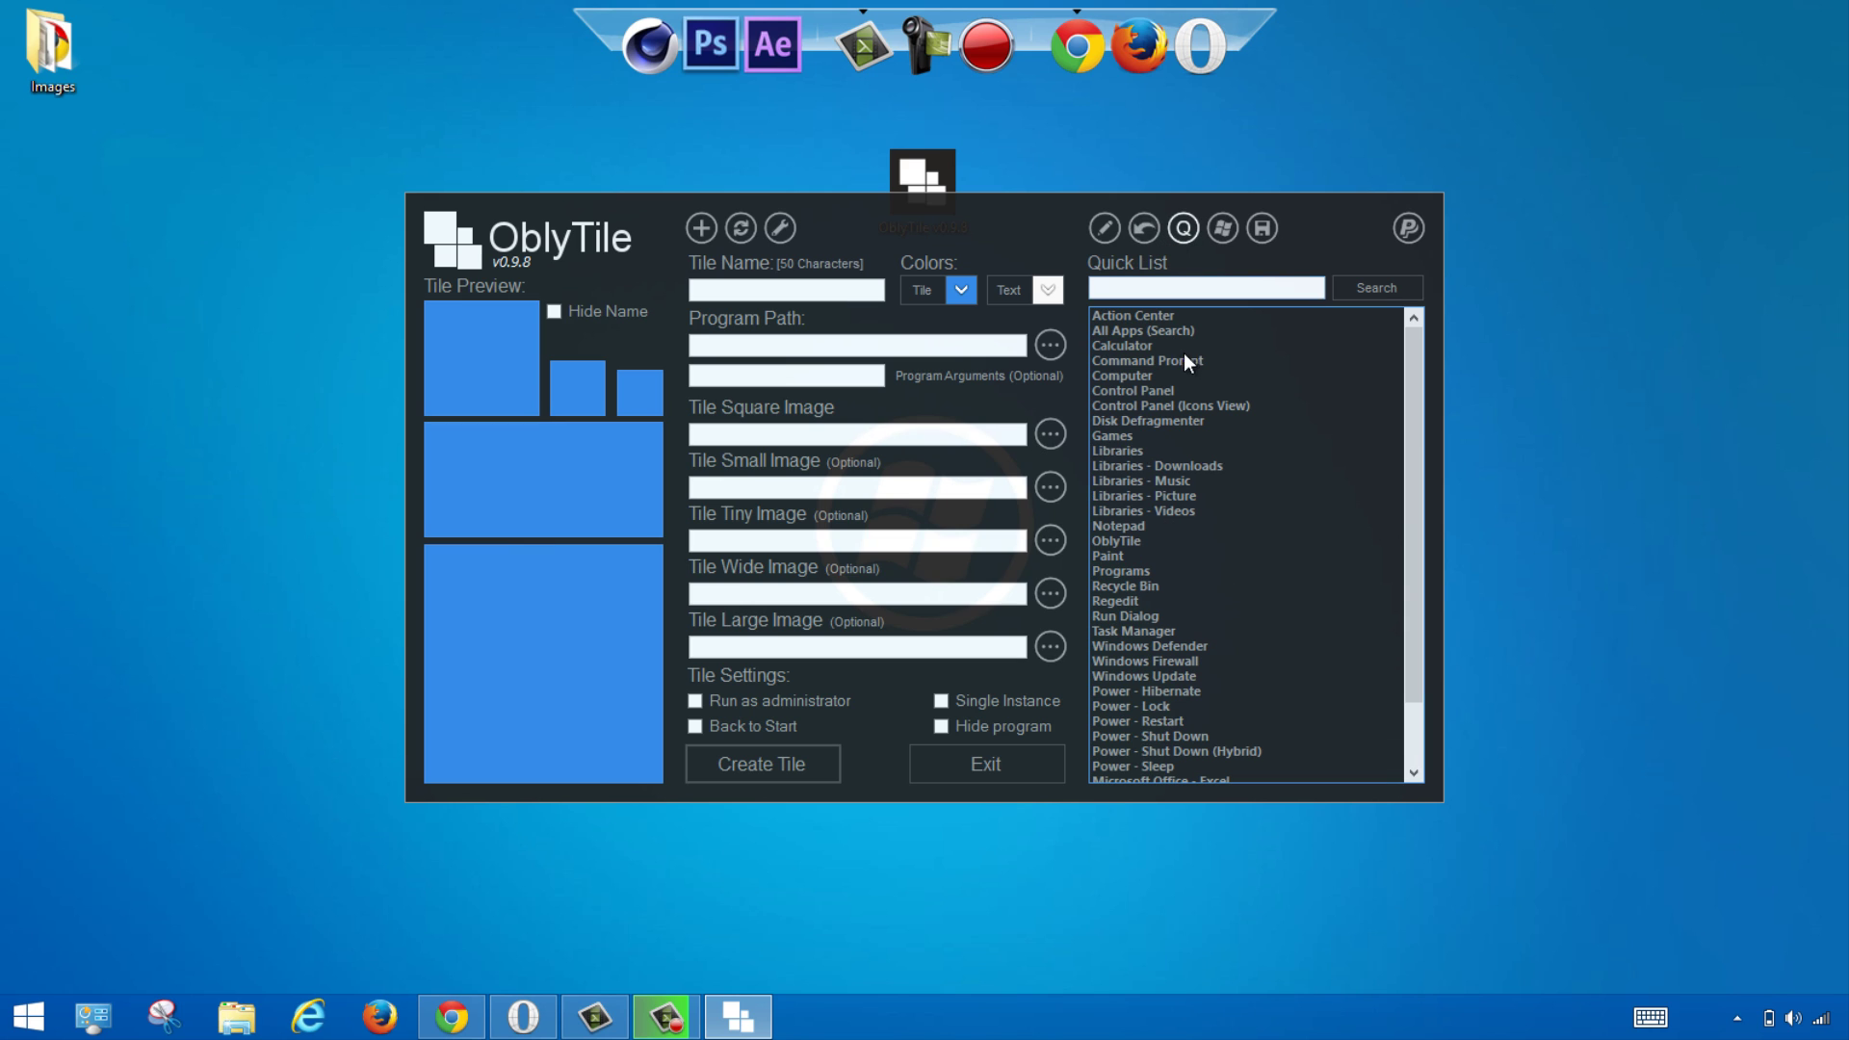
click(1153, 364)
click(1182, 405)
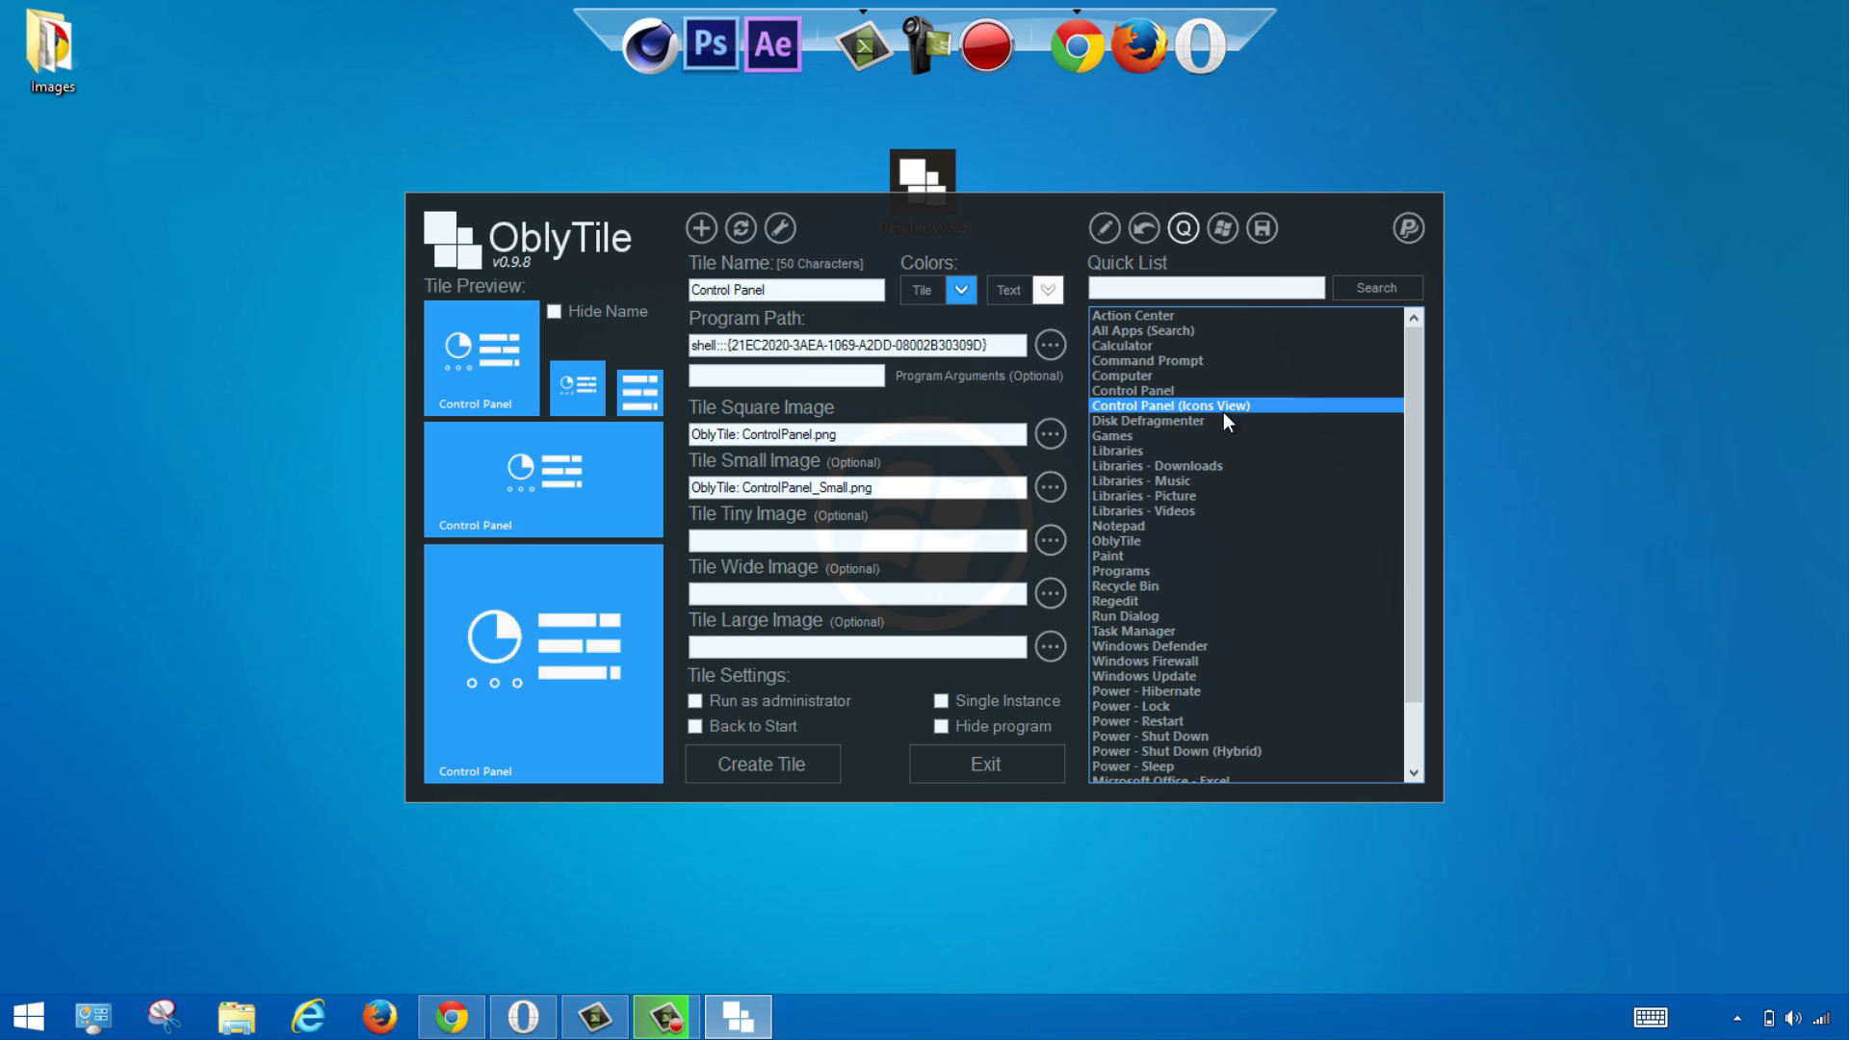
scroll(1237, 429, down, 2)
click(1200, 499)
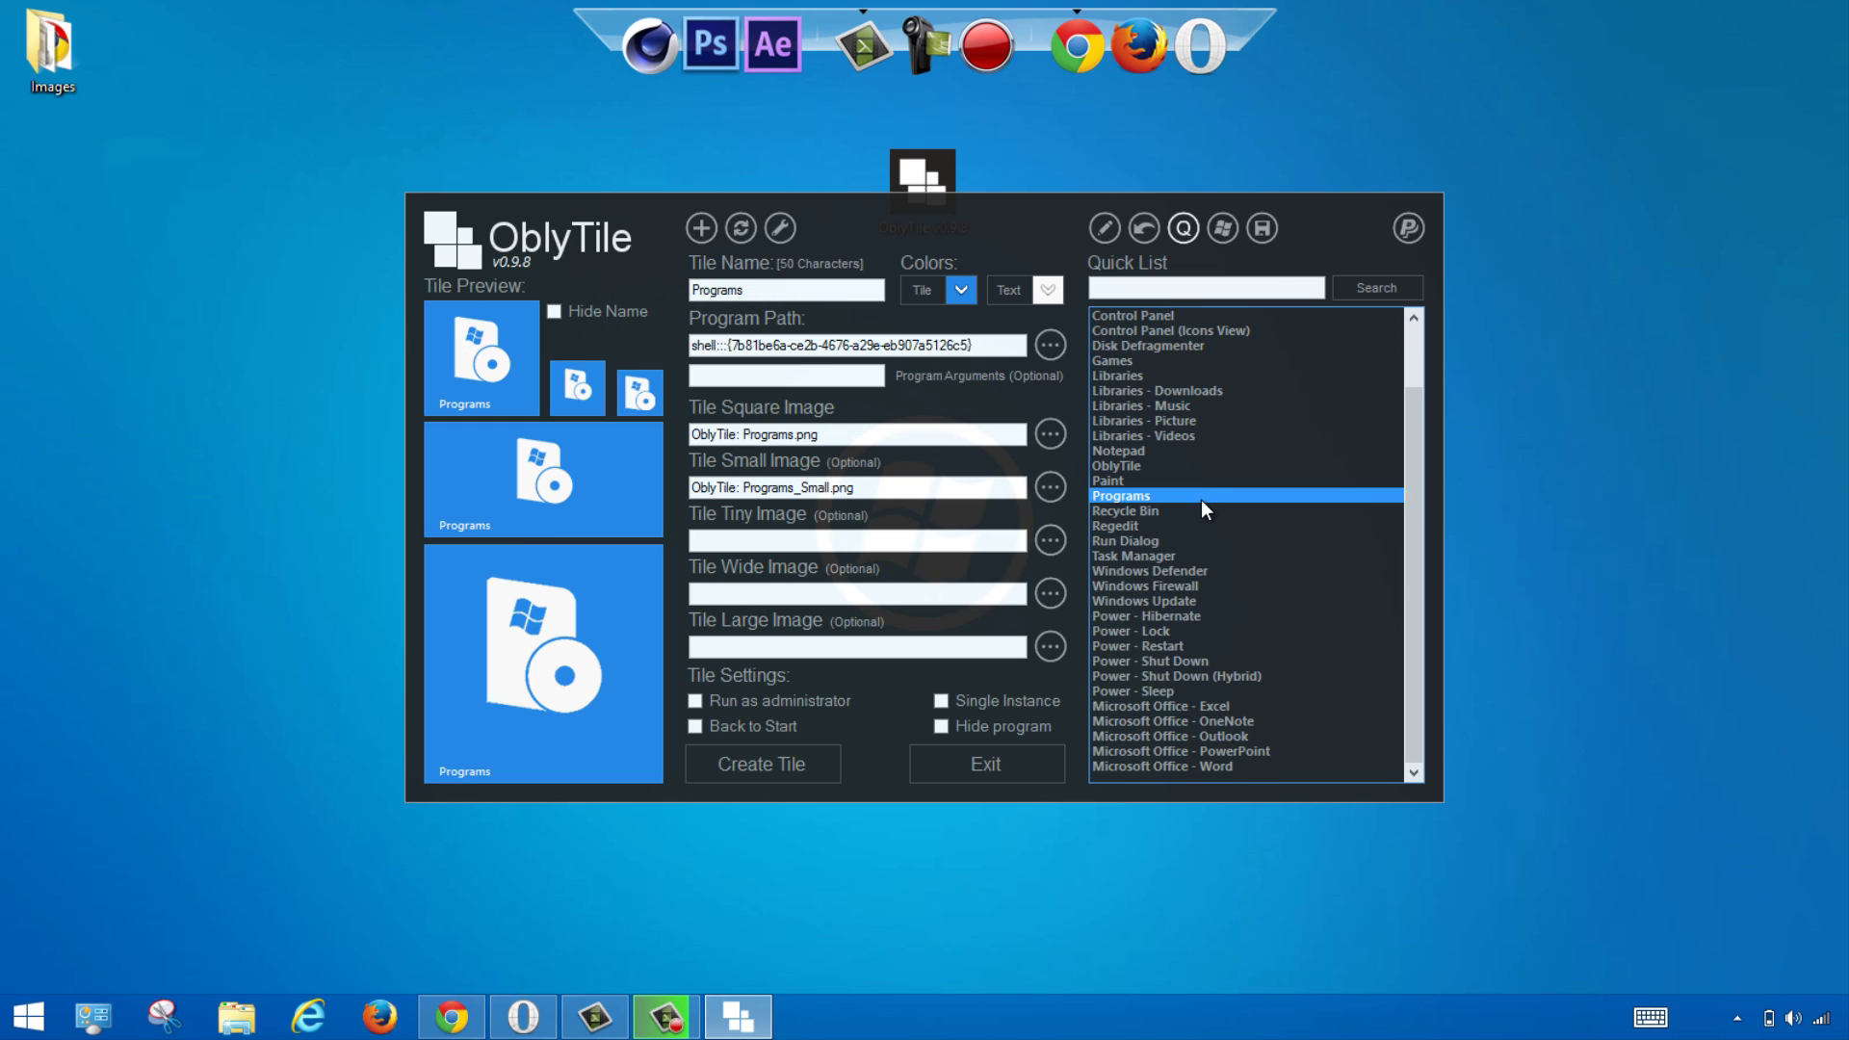
click(1194, 556)
click(1188, 601)
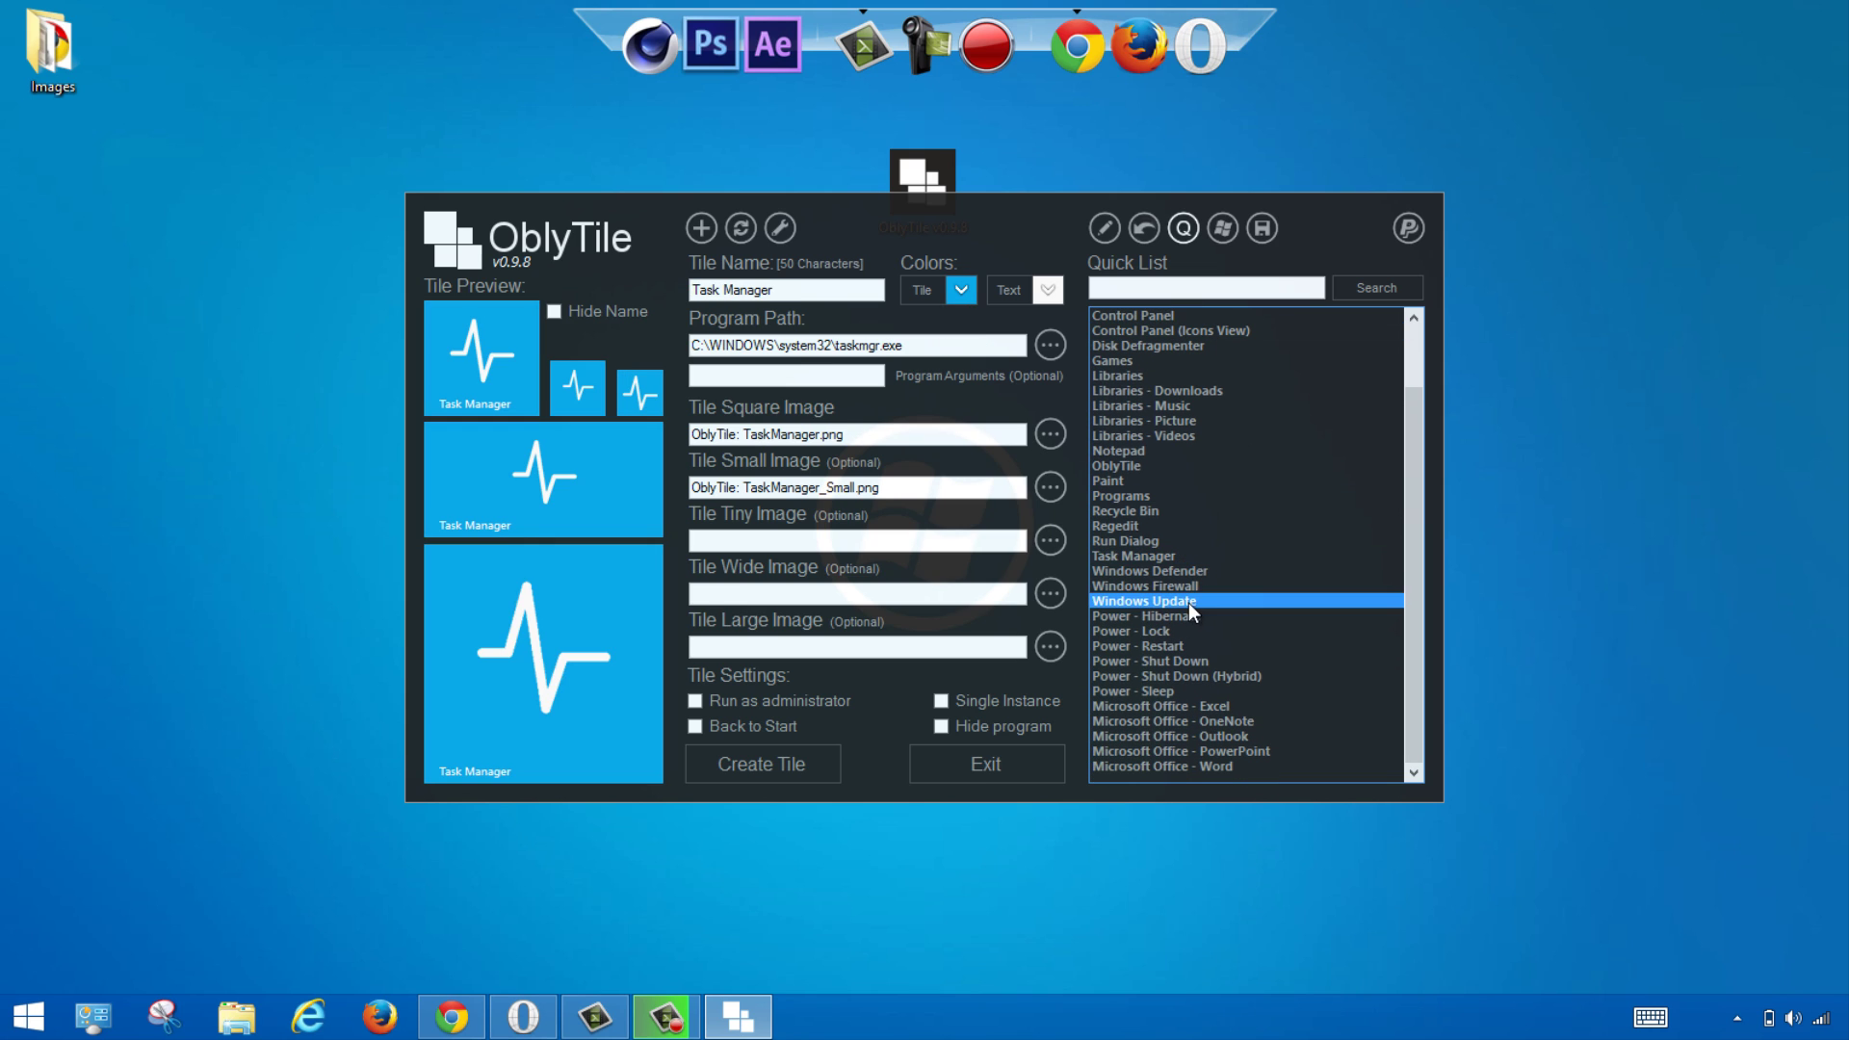
click(1131, 557)
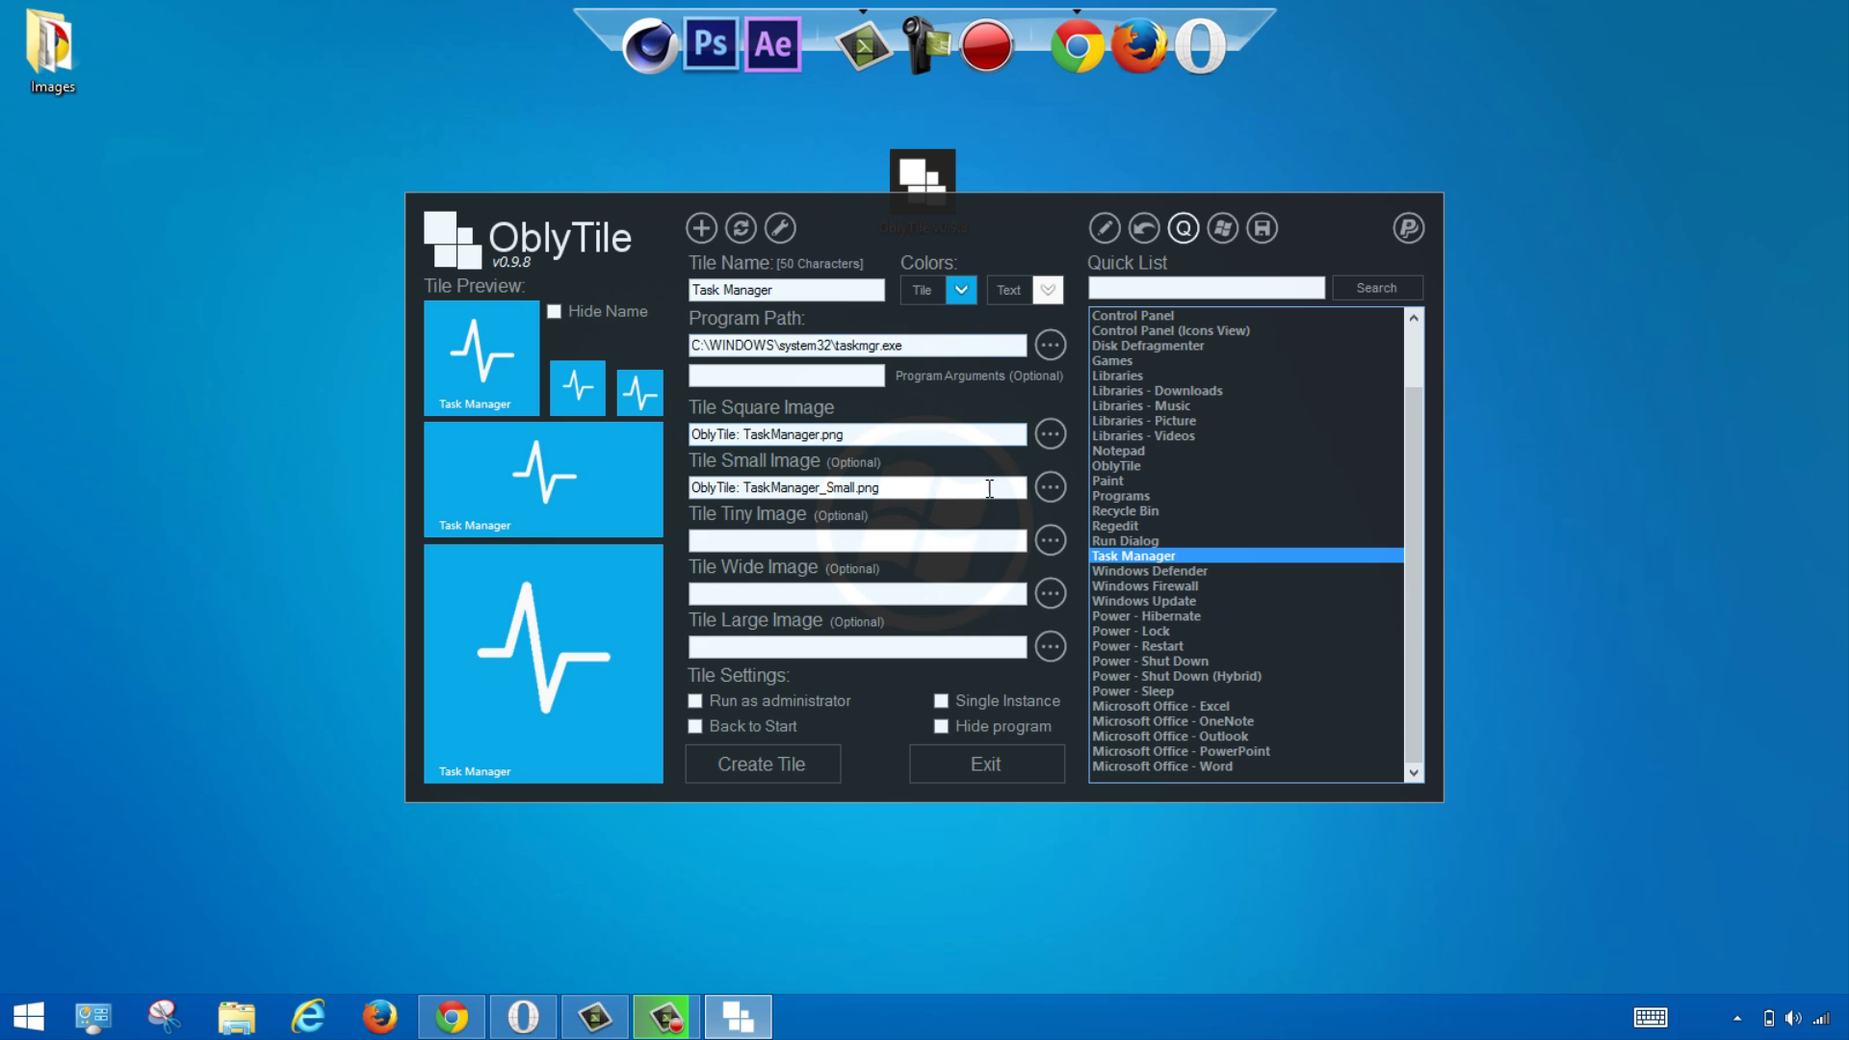
click(750, 768)
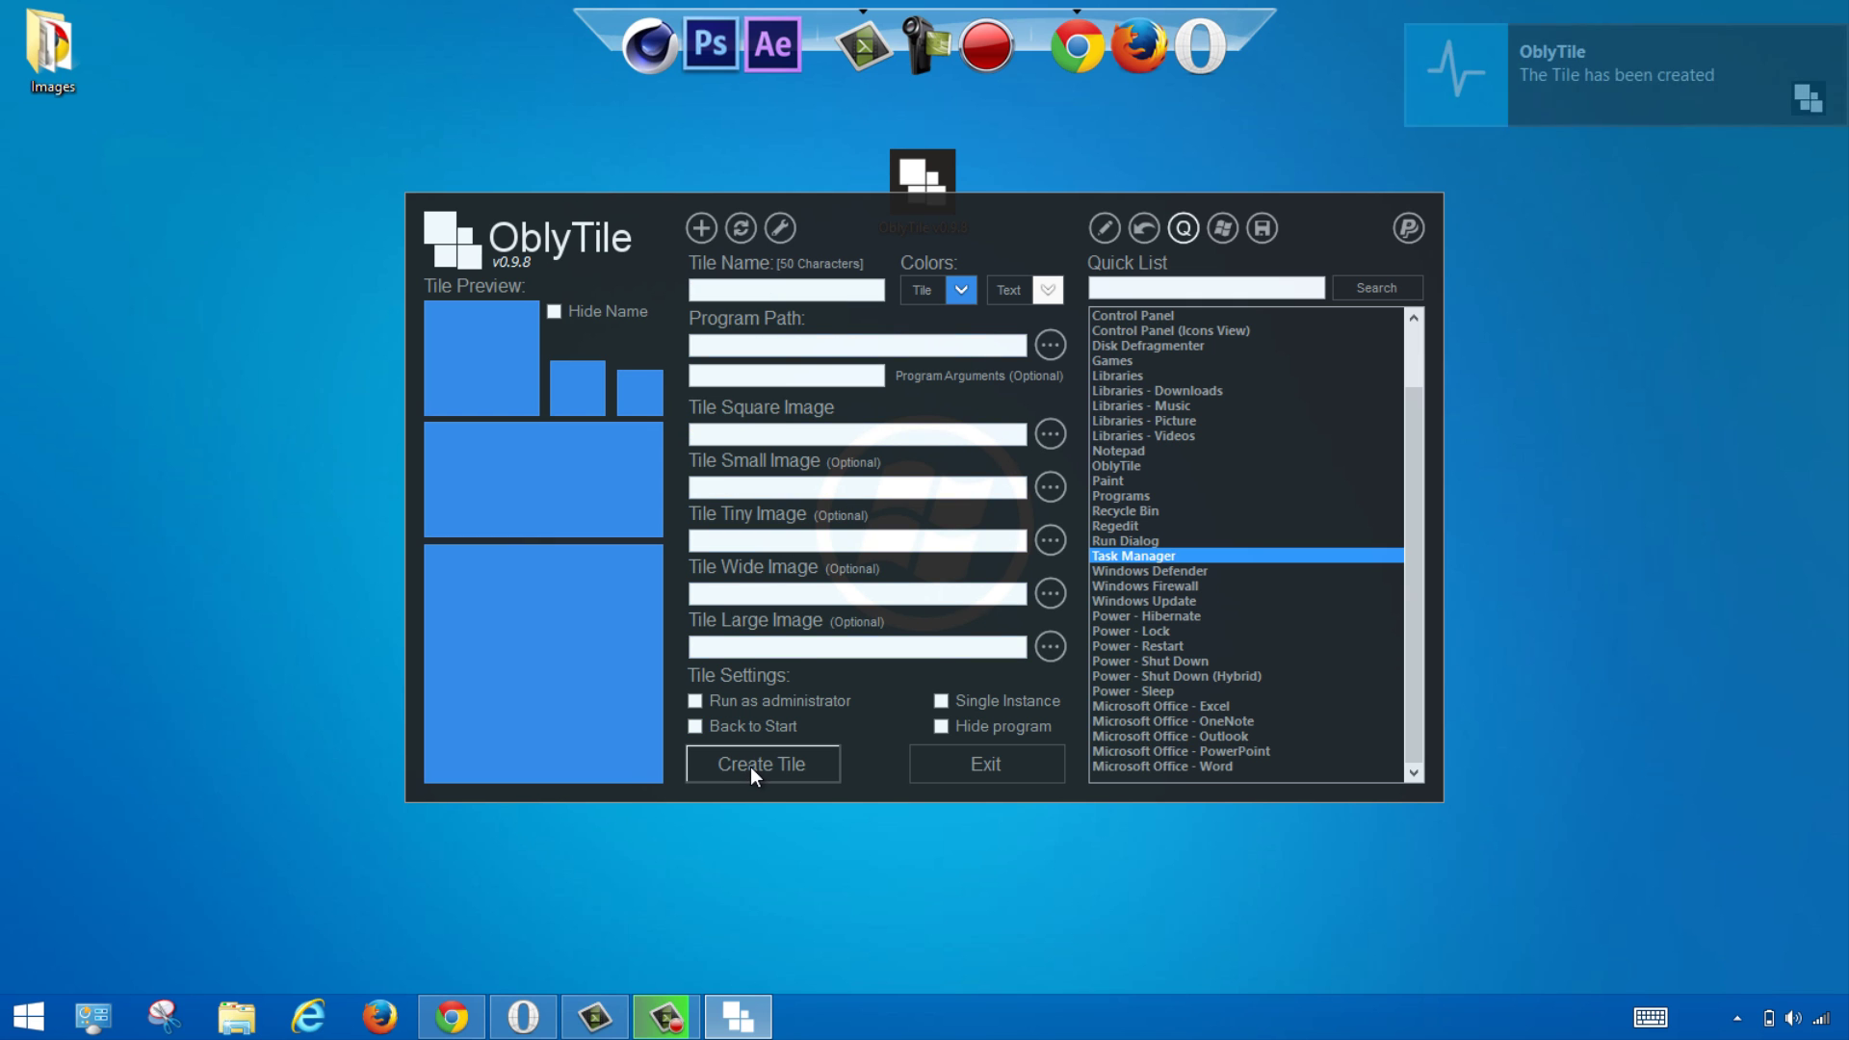
Step: Resize the new Task Manager tile on the Start screen to the wide size (Vignettes larges)
click(1789, 534)
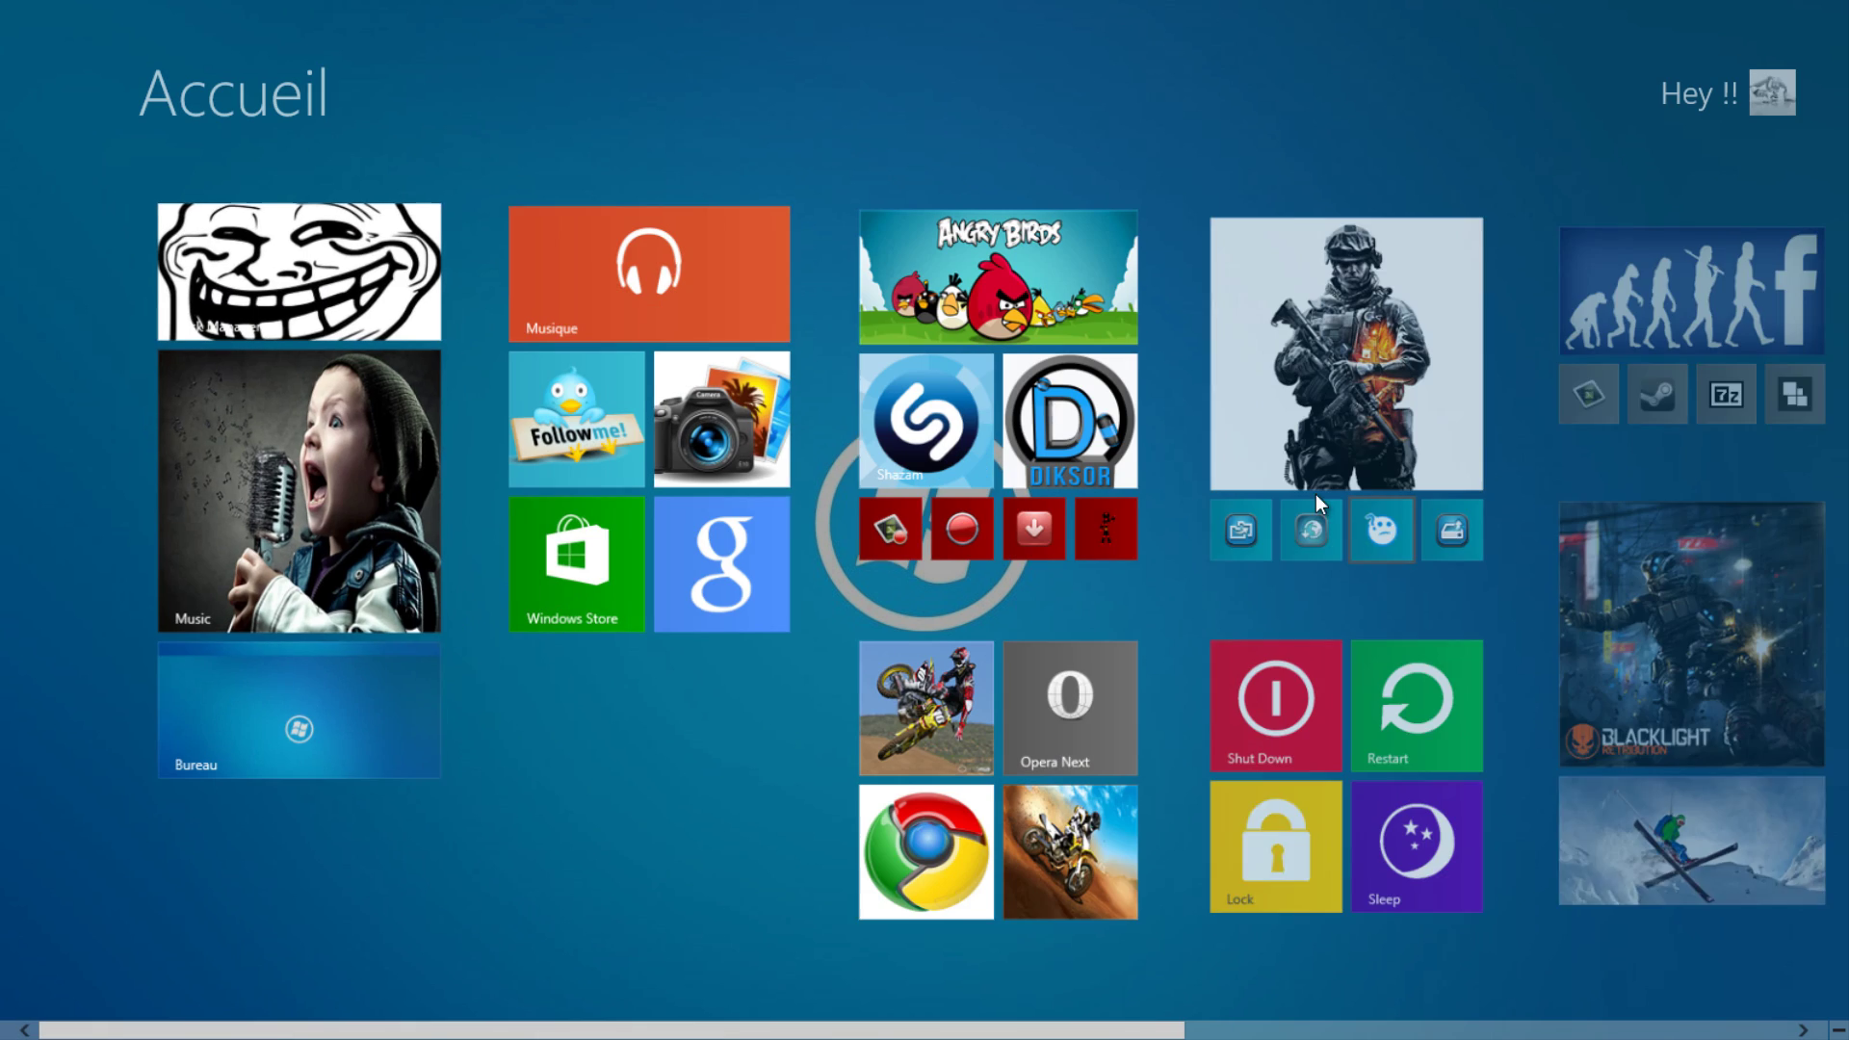
scroll(1315, 494, down, 5)
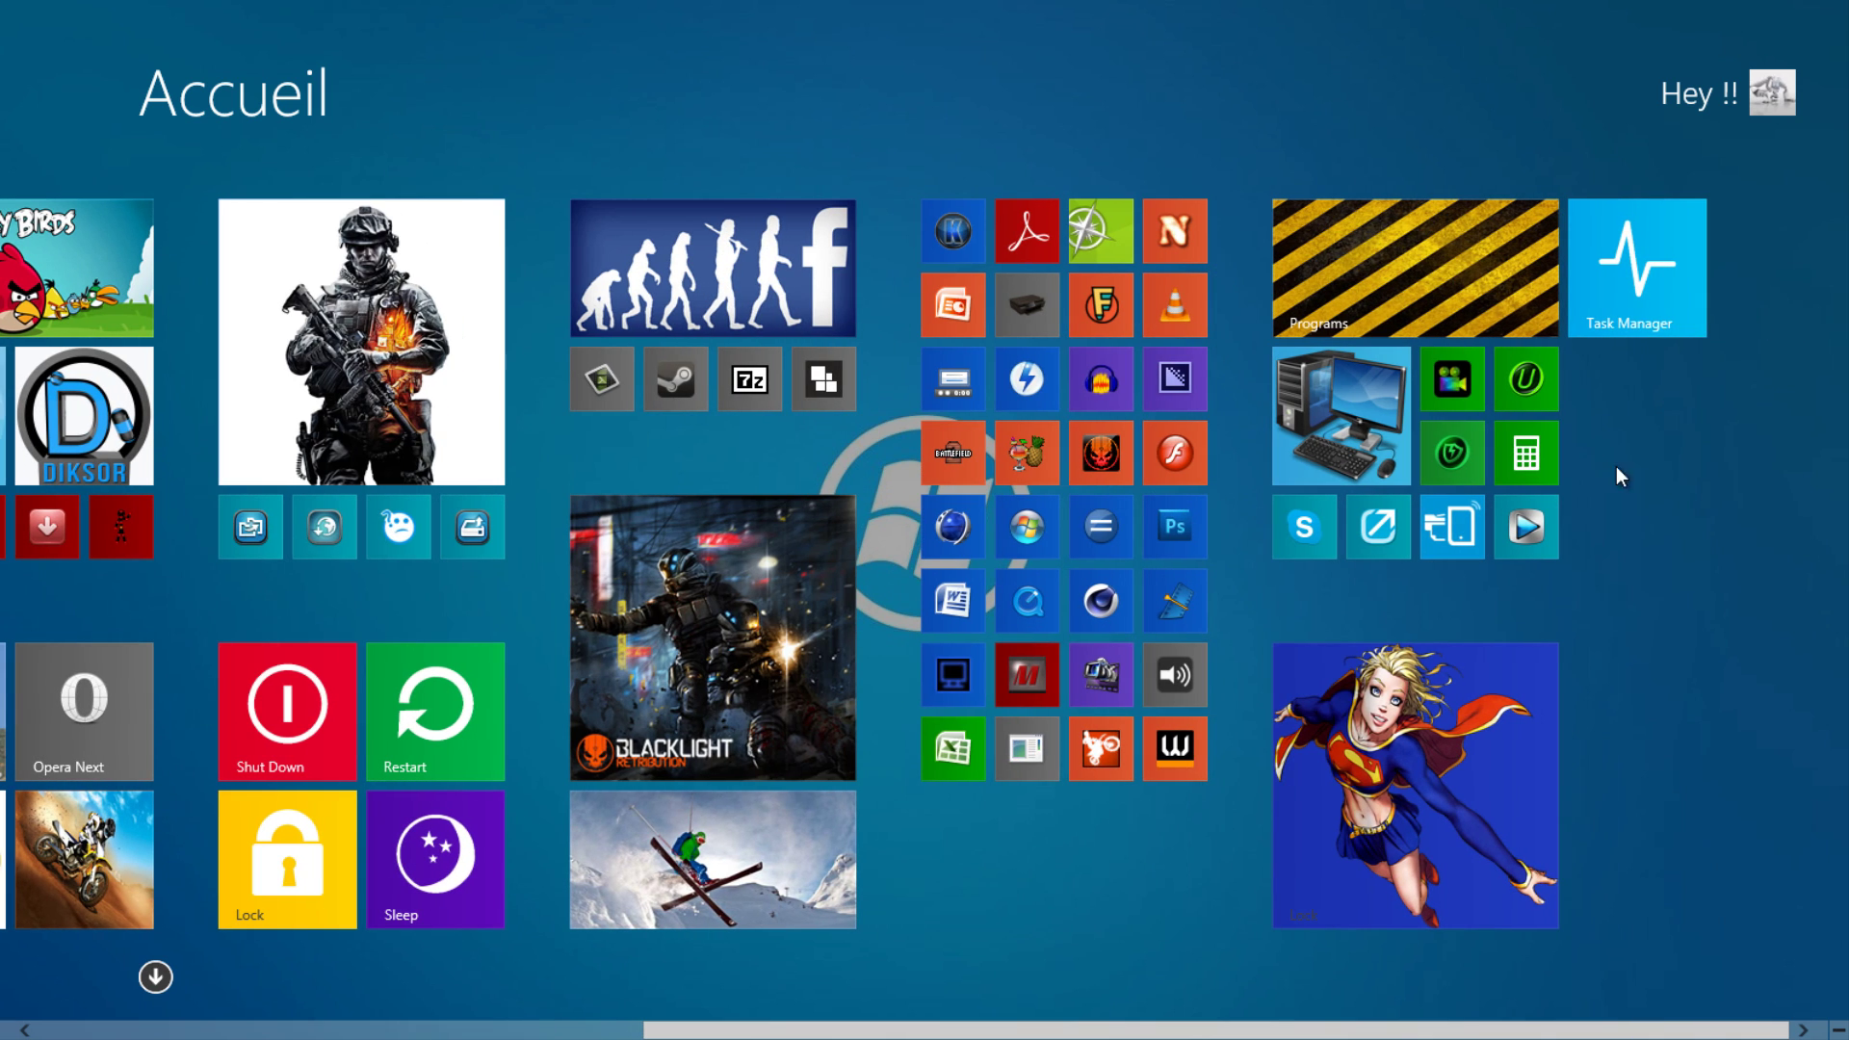
right_click(1627, 252)
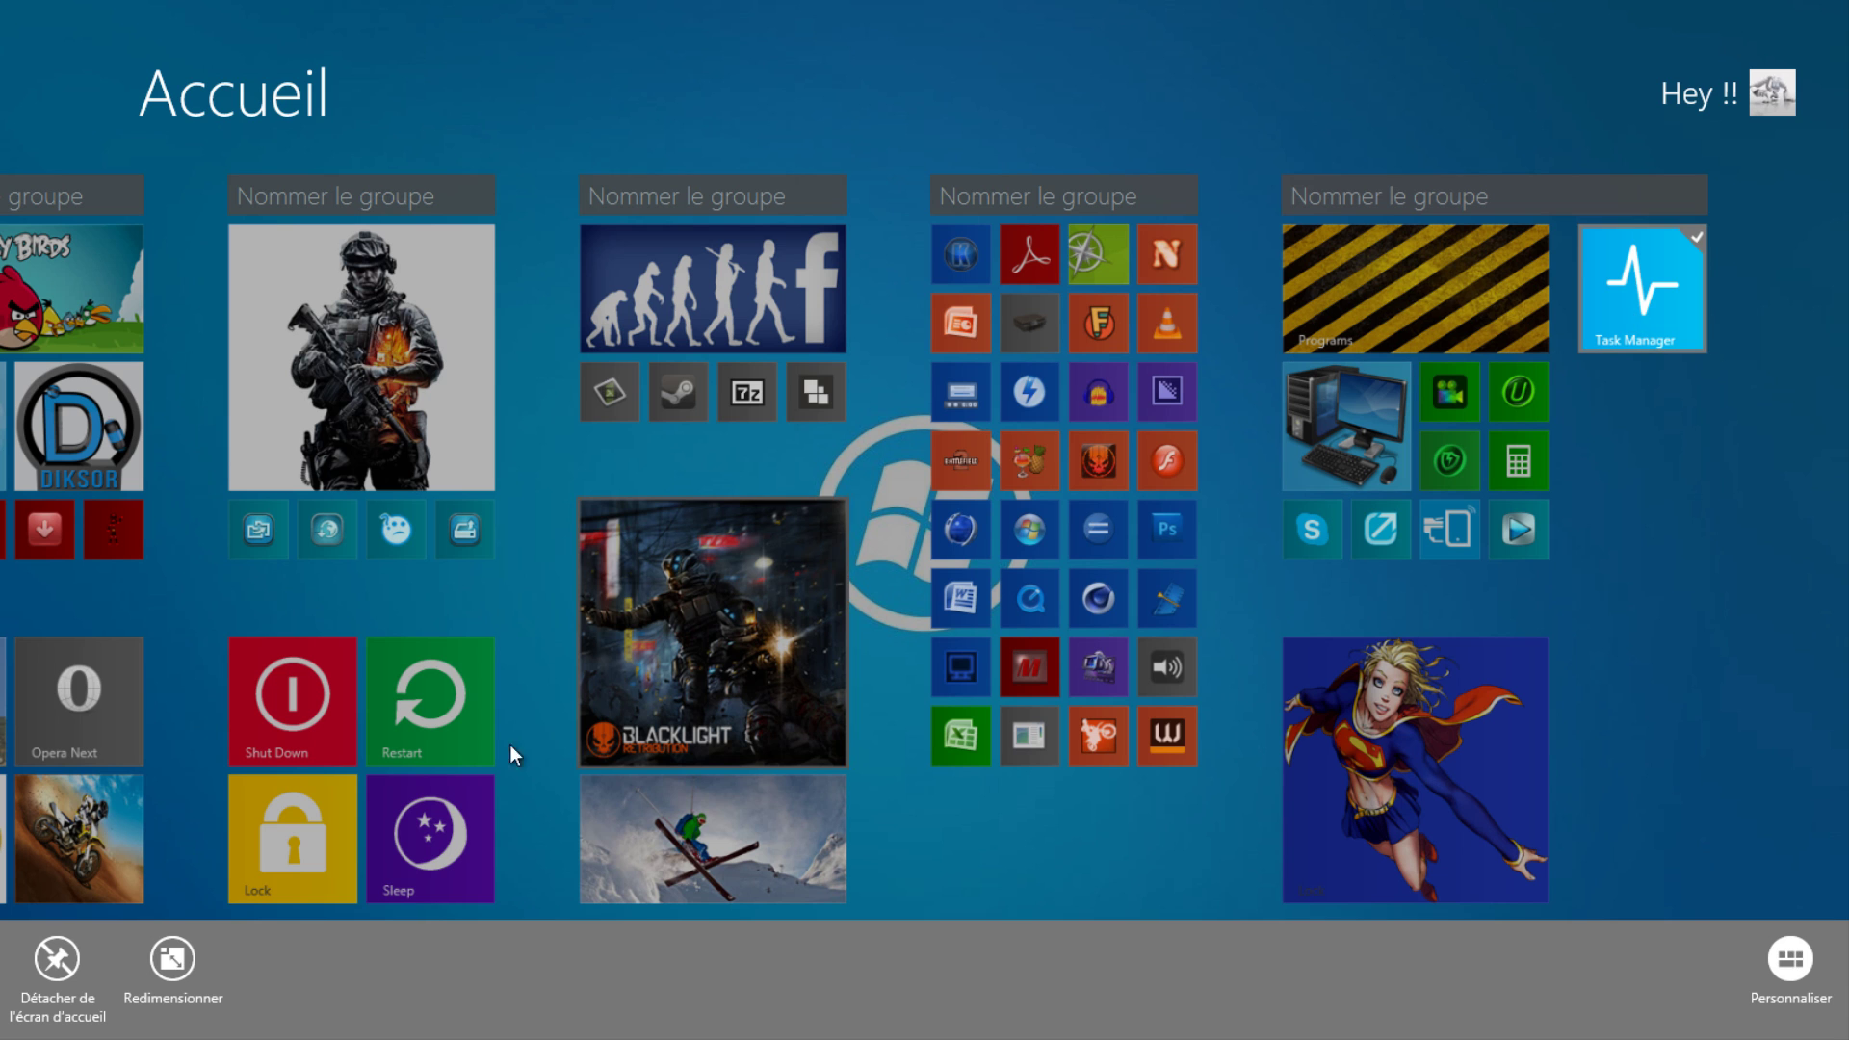
click(174, 963)
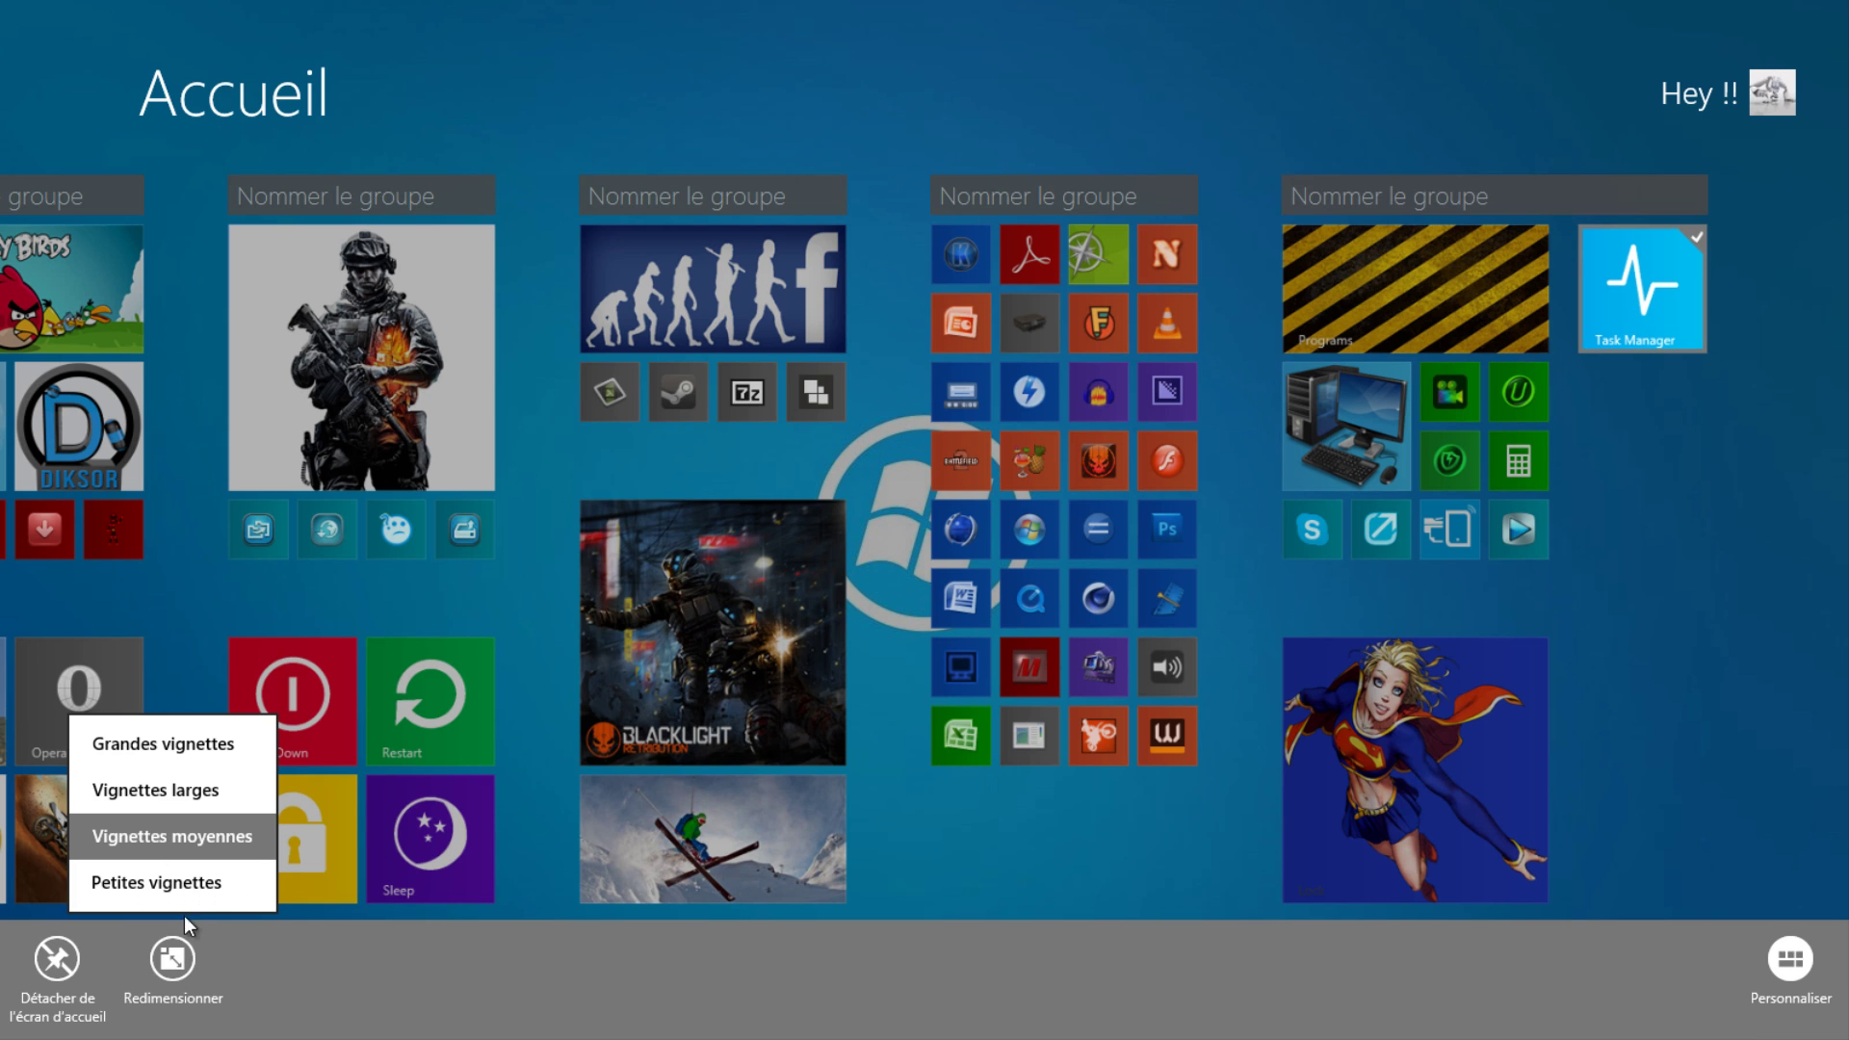
click(166, 784)
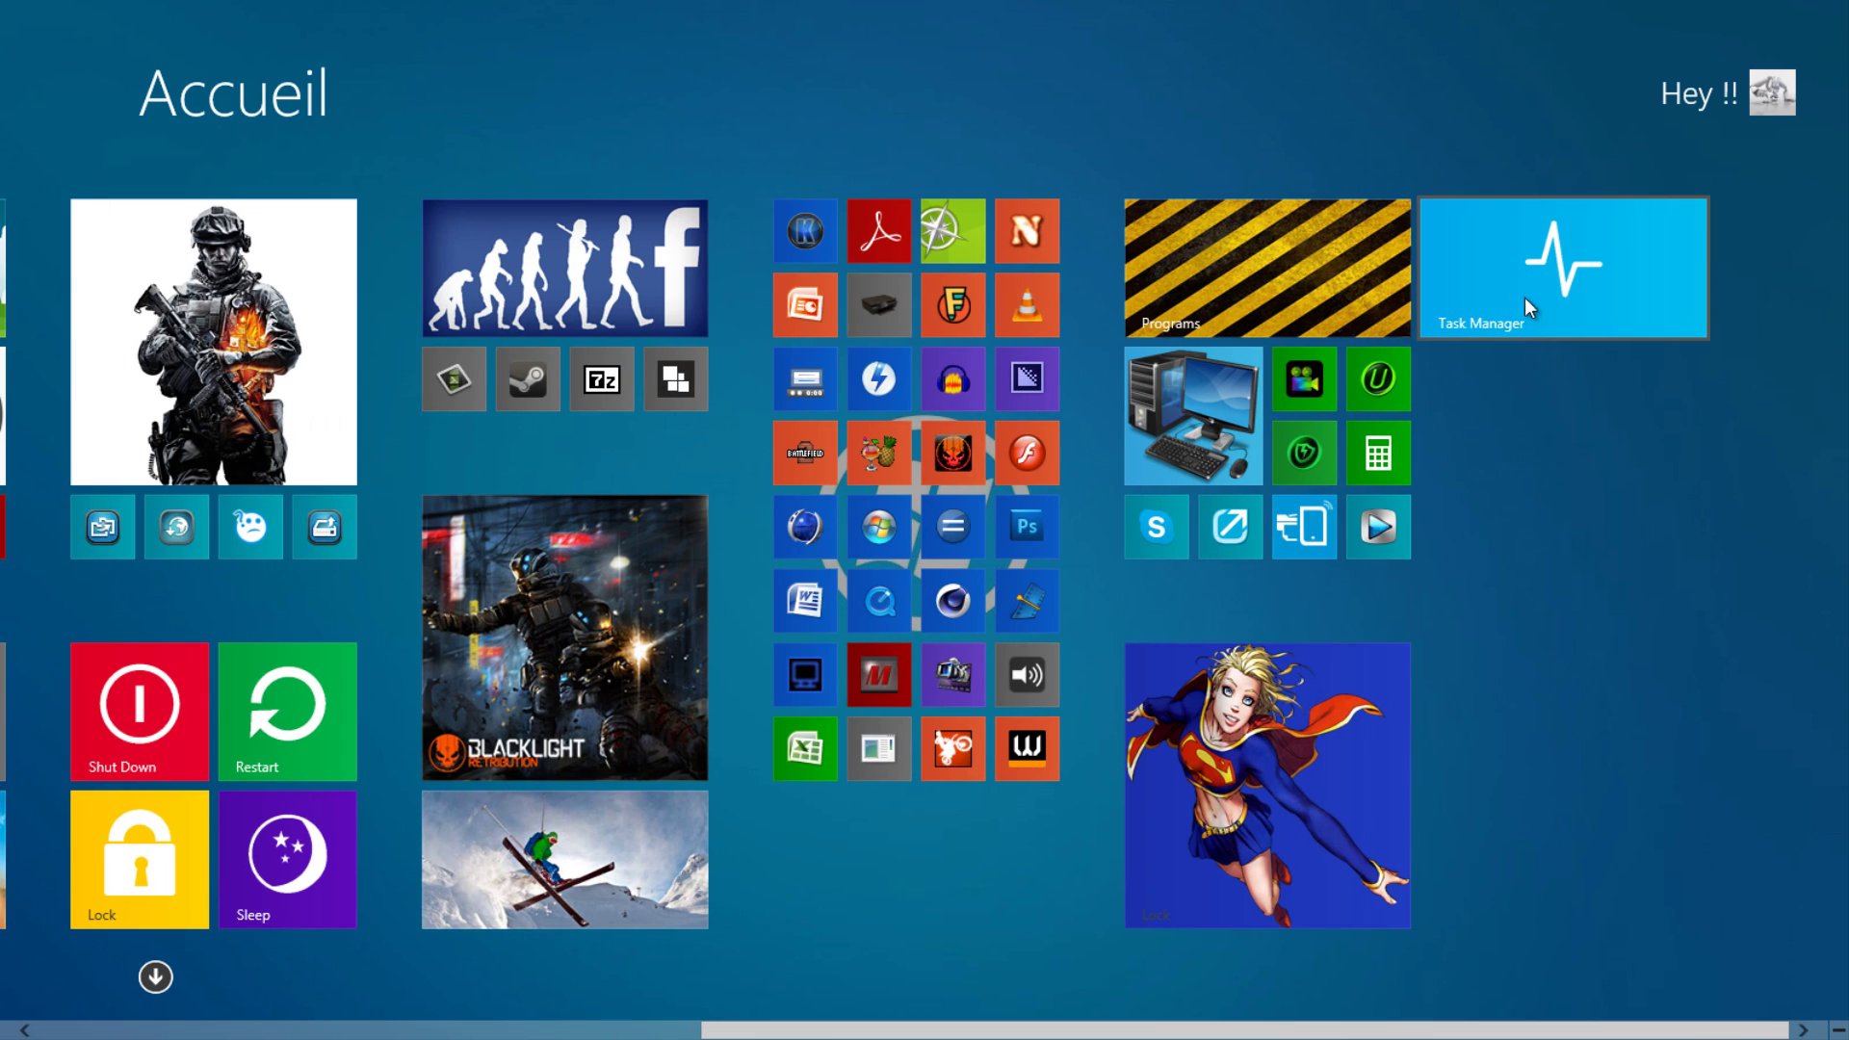
Step: Move the Task Manager tile into its own group beside the Facebook tile's group and return to the desktop
drag(1525, 300, 847, 404)
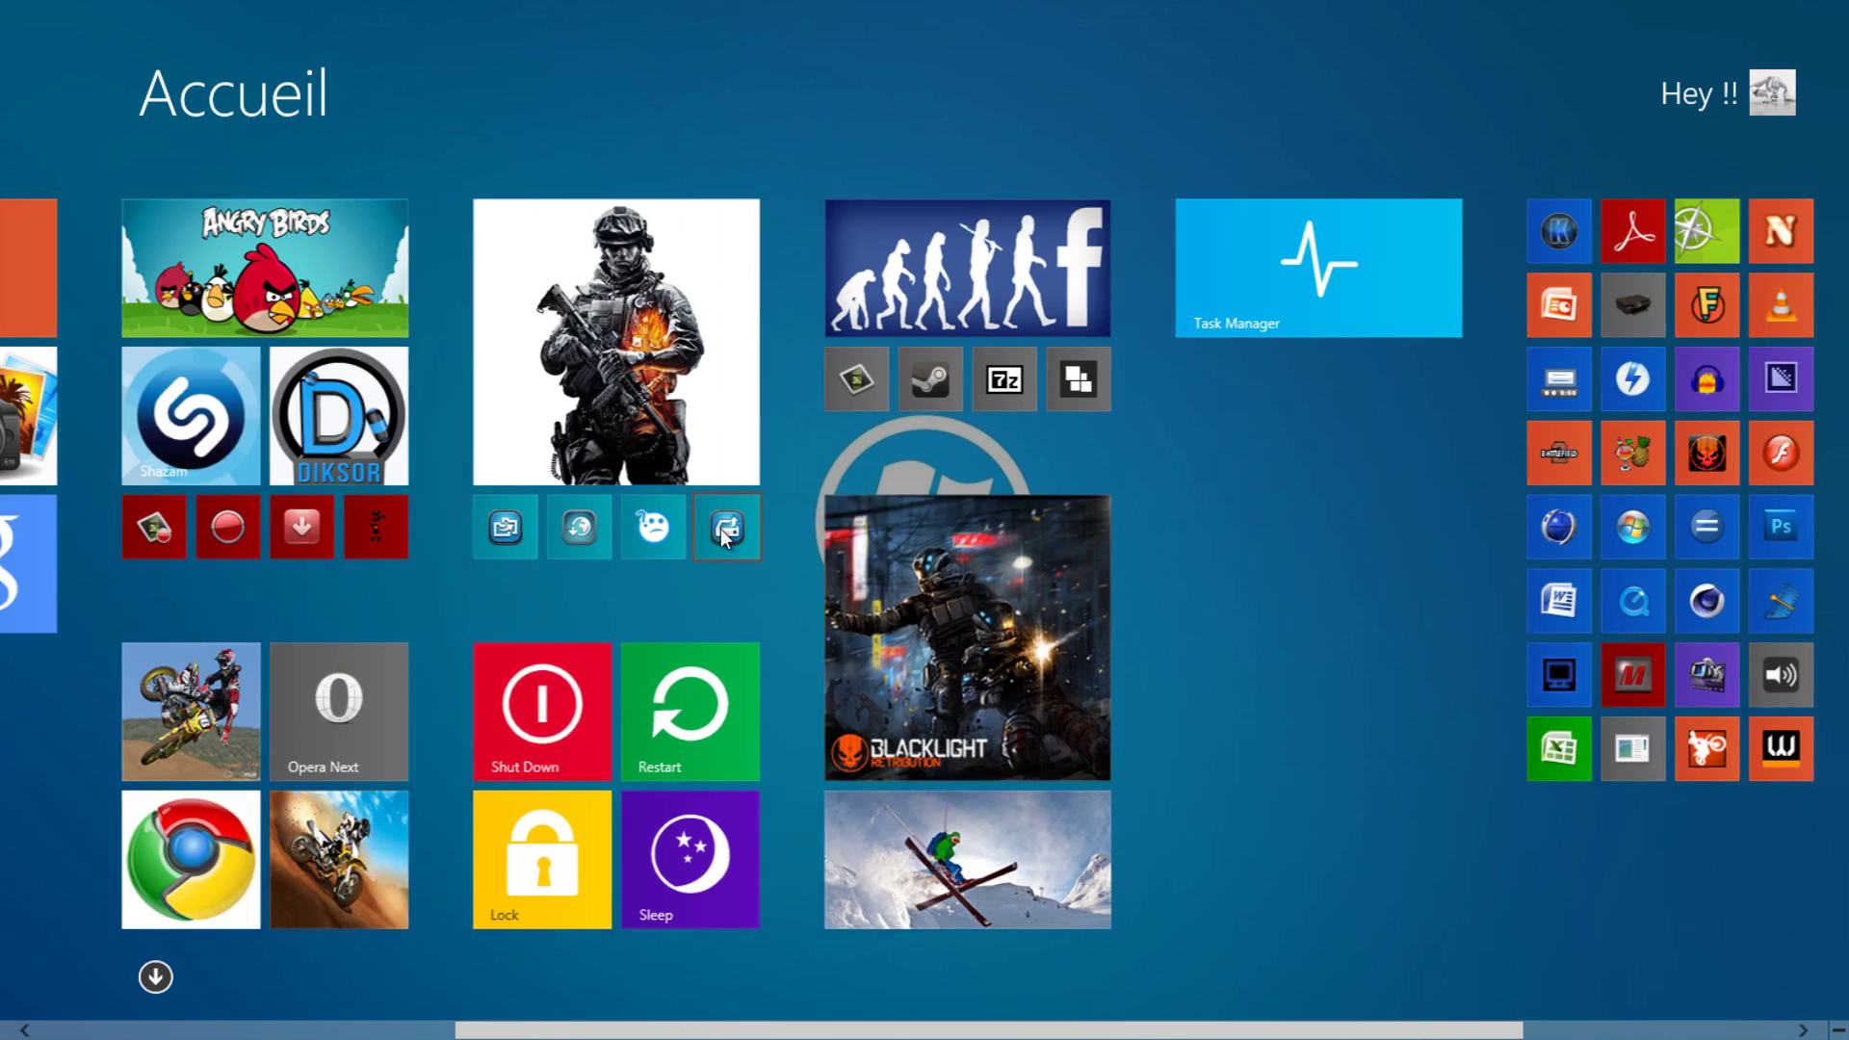
click(725, 530)
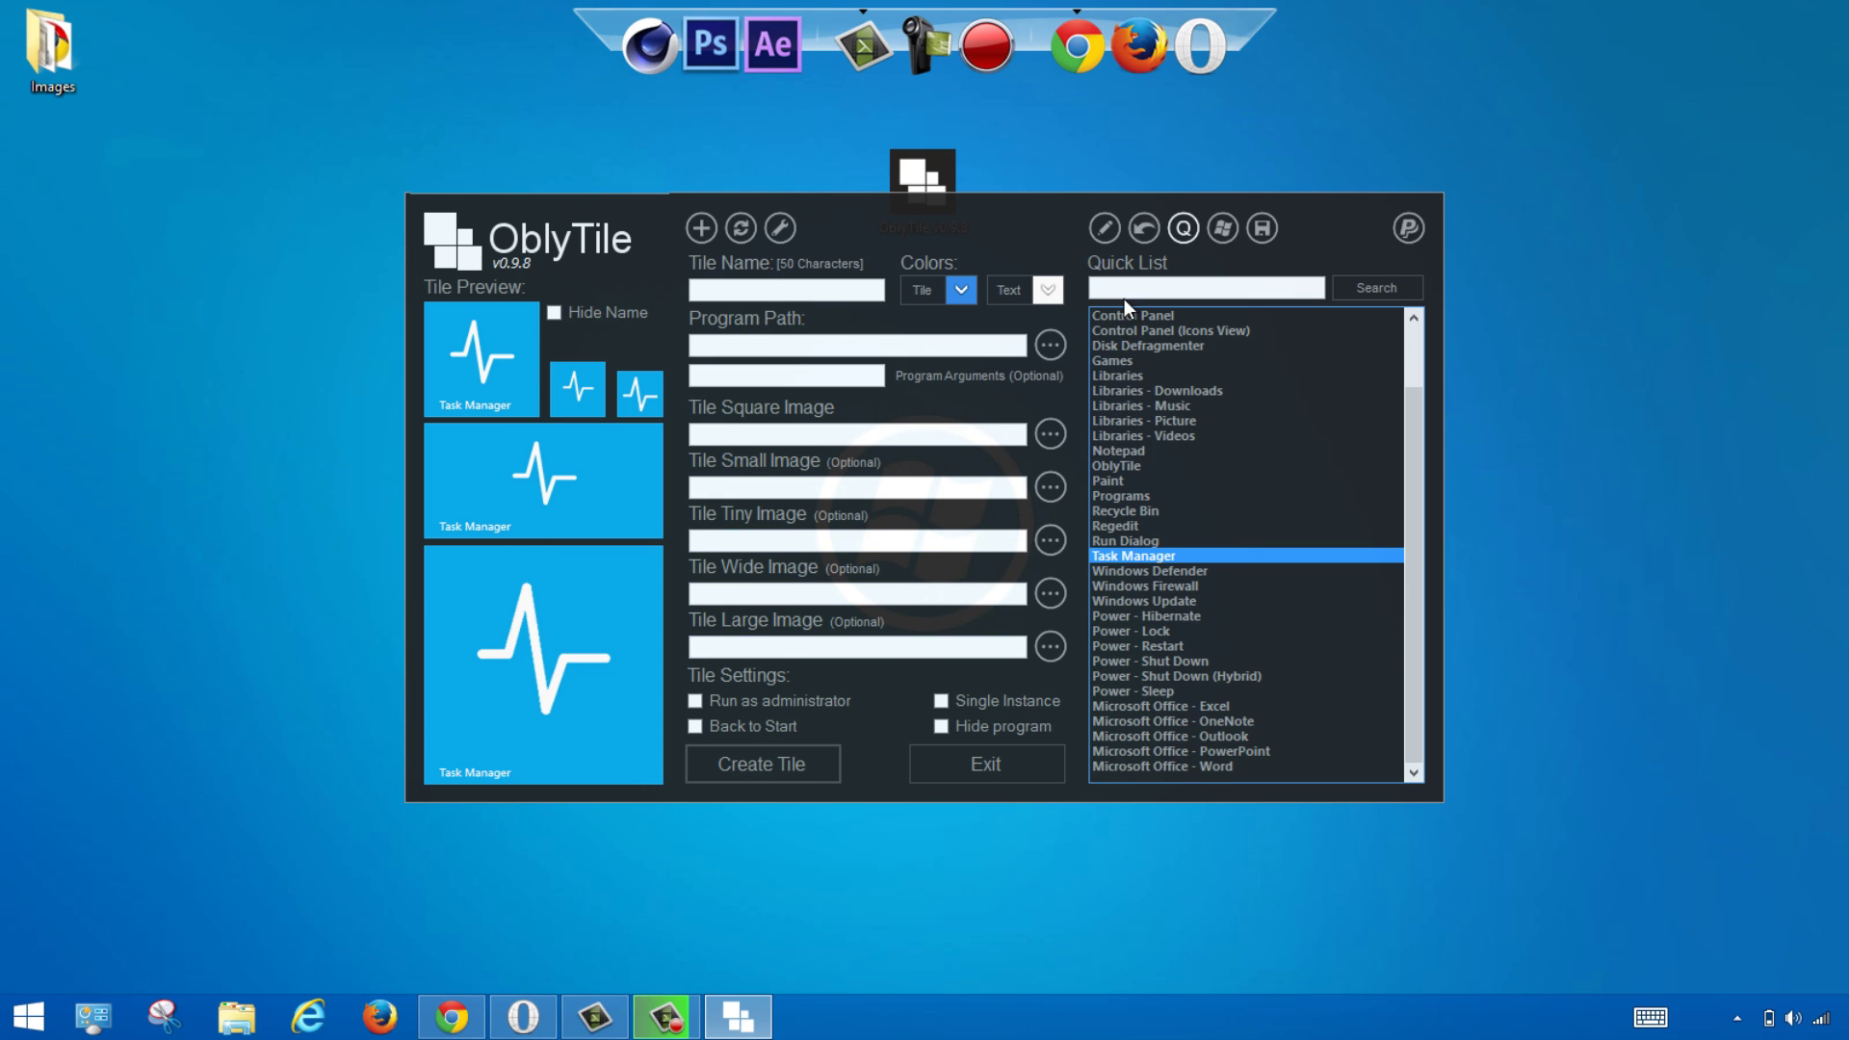
Step: Open the list of created tiles and examine the settings of the diksor and Blacklight tiles
click(1107, 233)
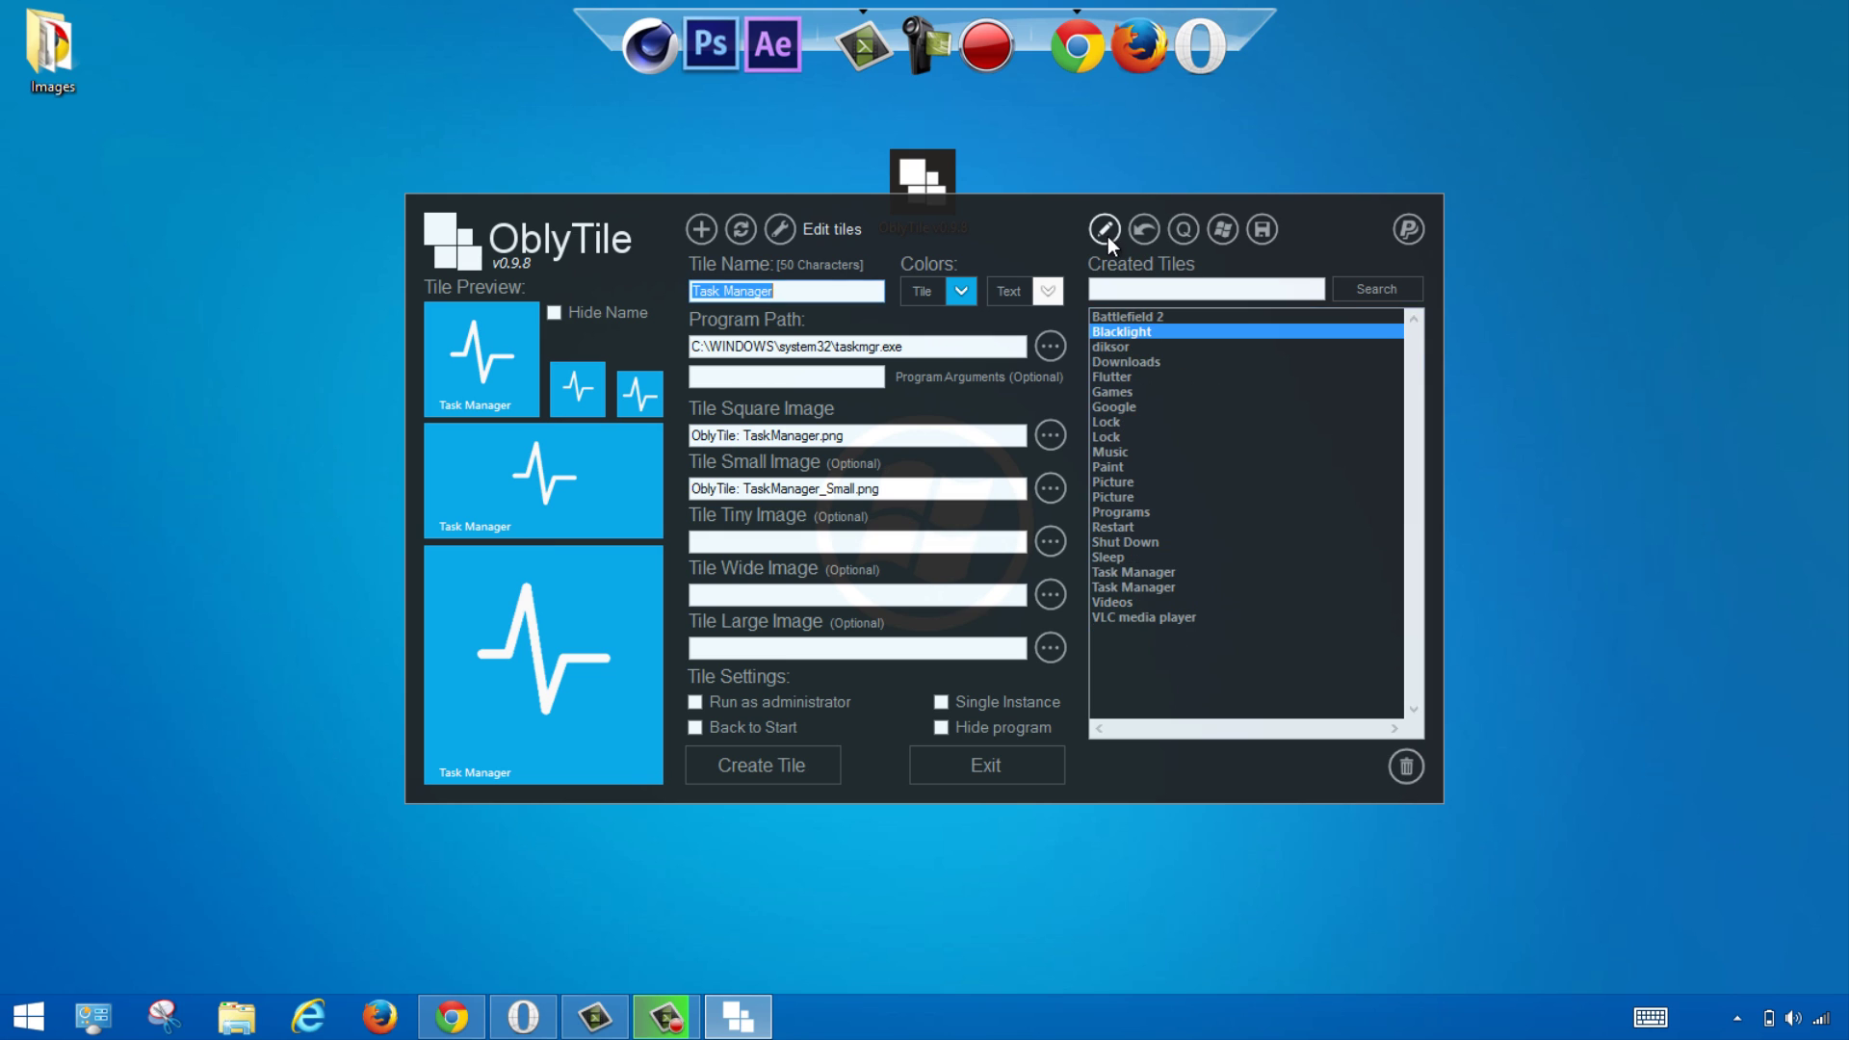
click(1117, 330)
click(1112, 345)
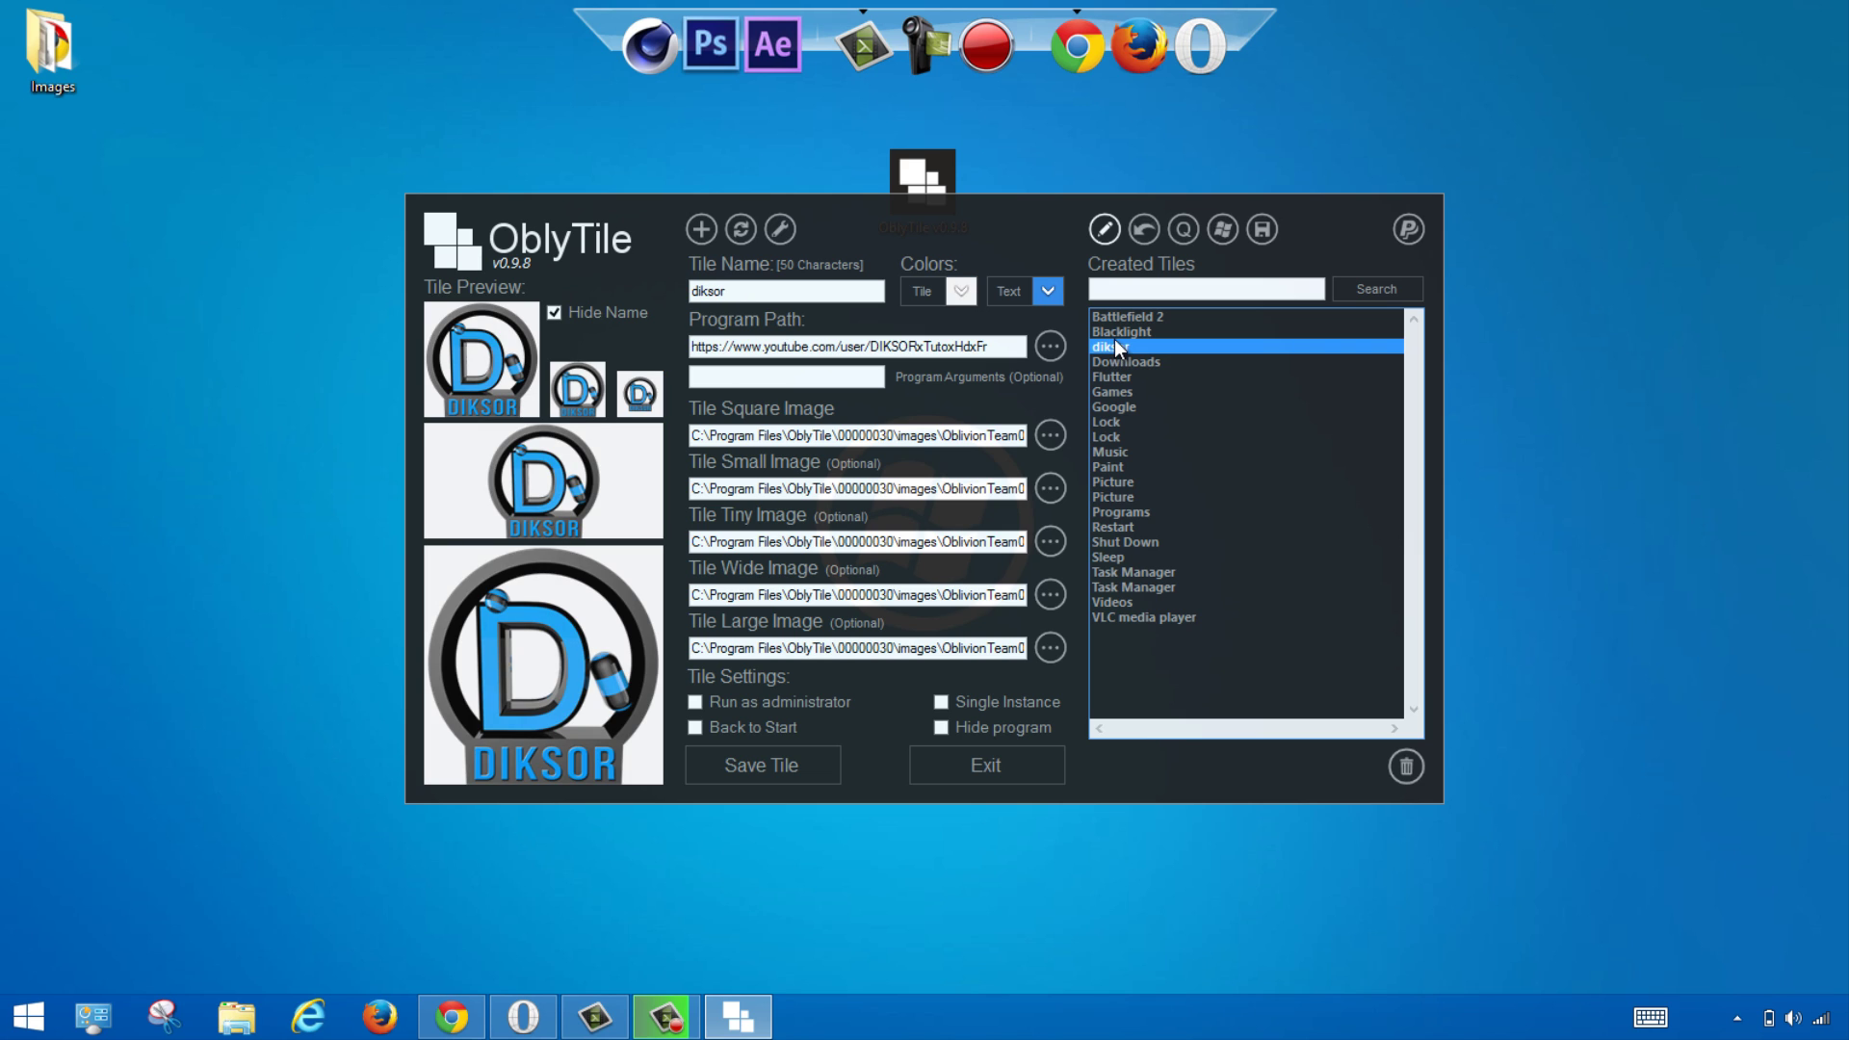
click(1119, 330)
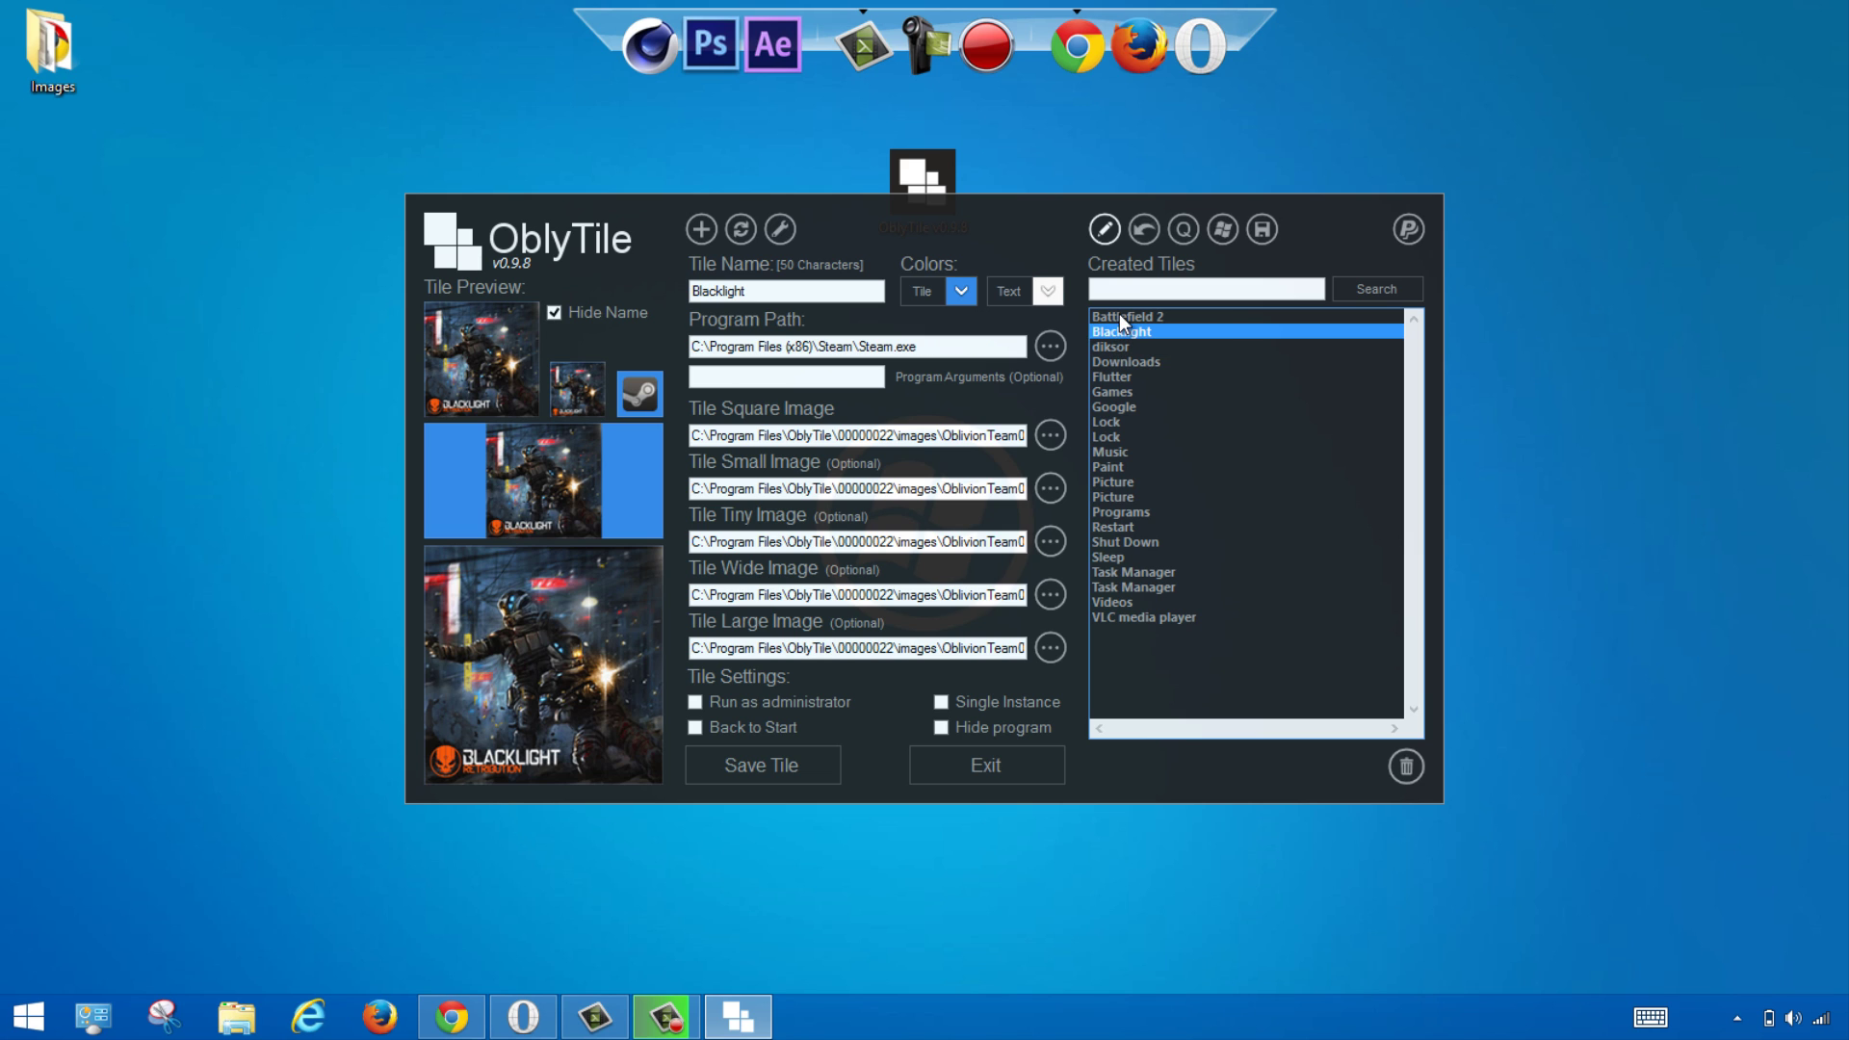
Step: Check the Battlefield 2 tile's settings and start a new blank tile named qiDIKSOR
click(1119, 314)
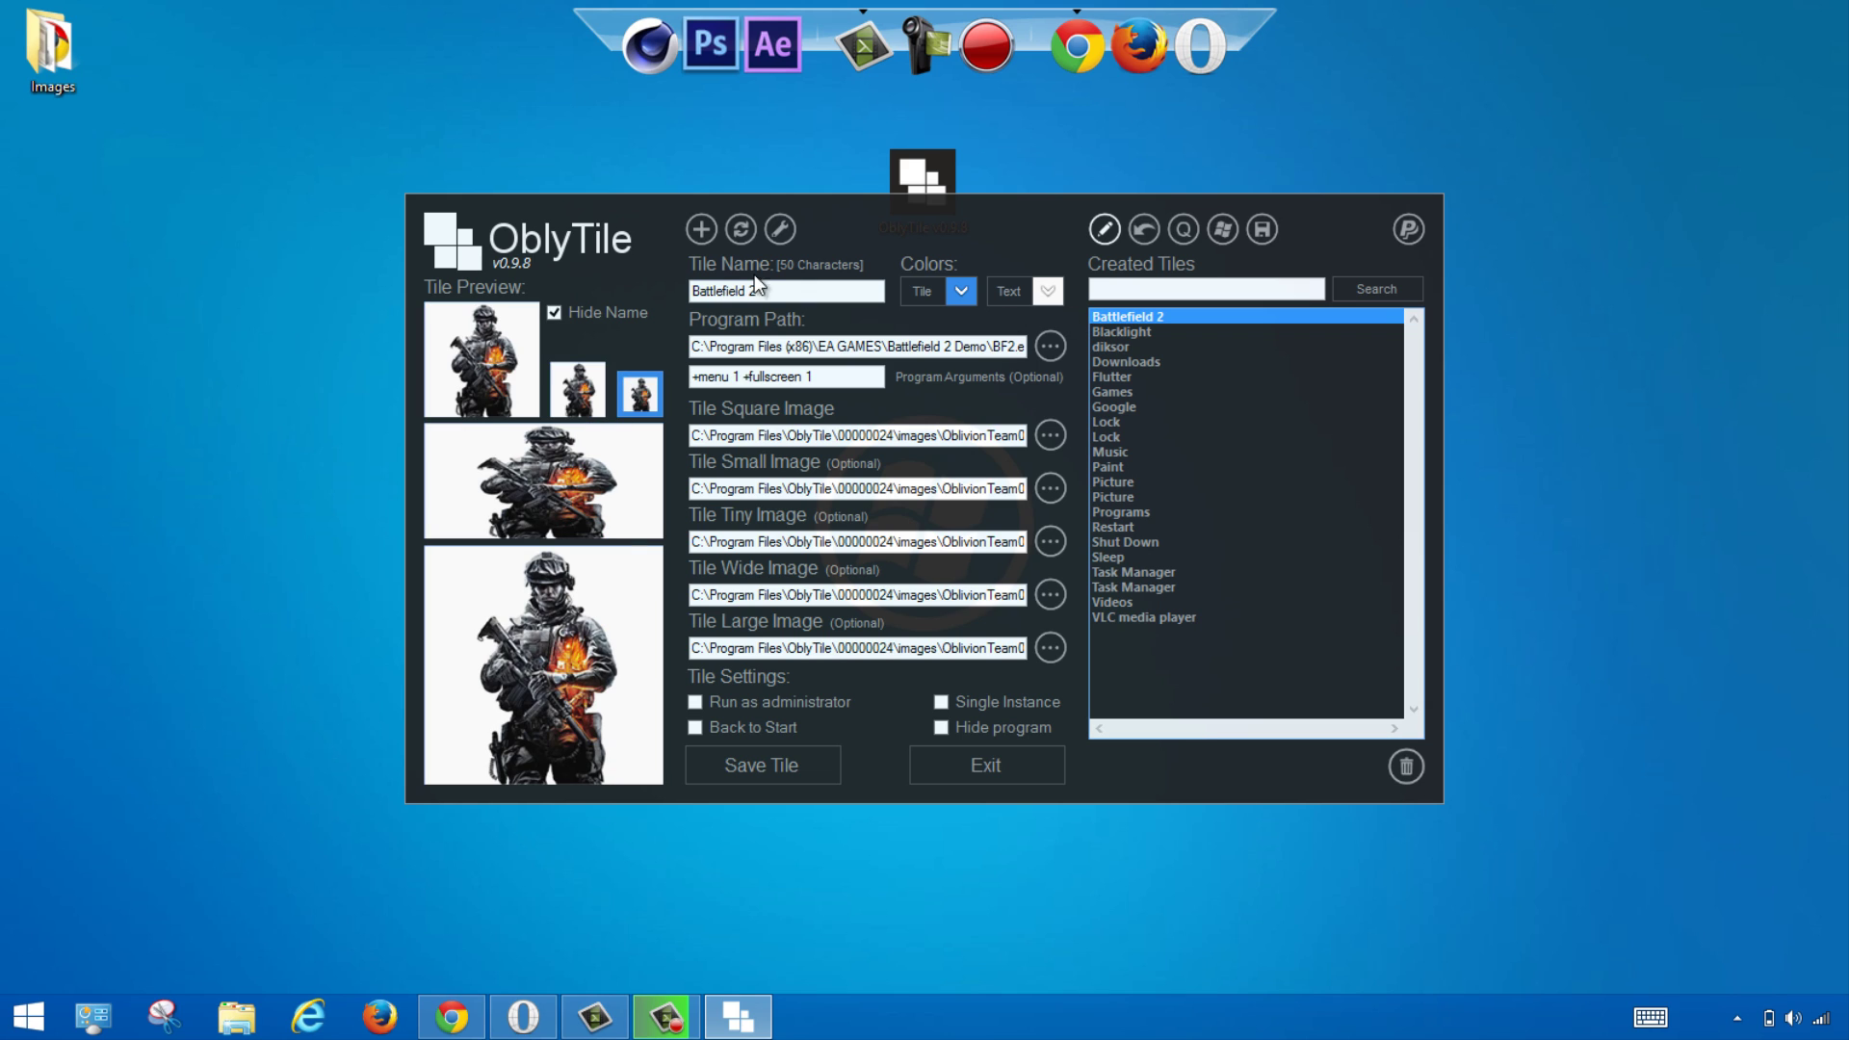
click(702, 230)
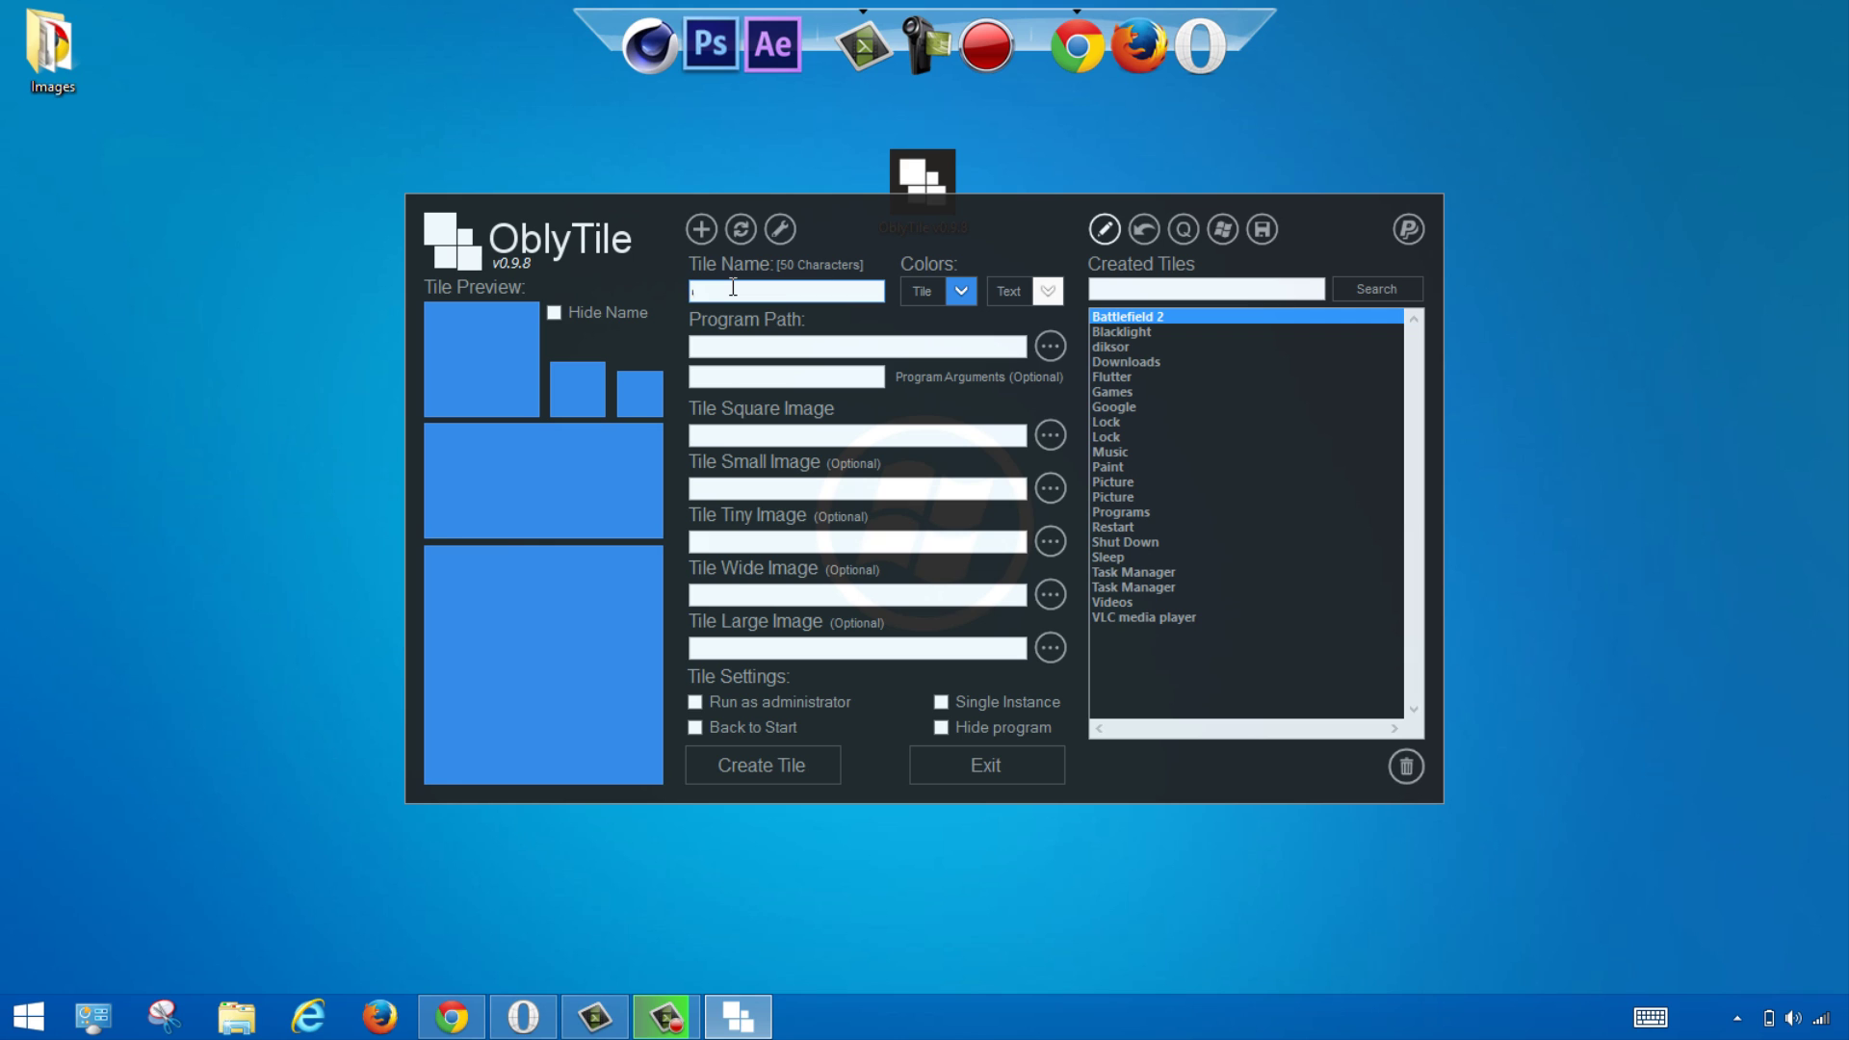
text(qiDIKSOE)
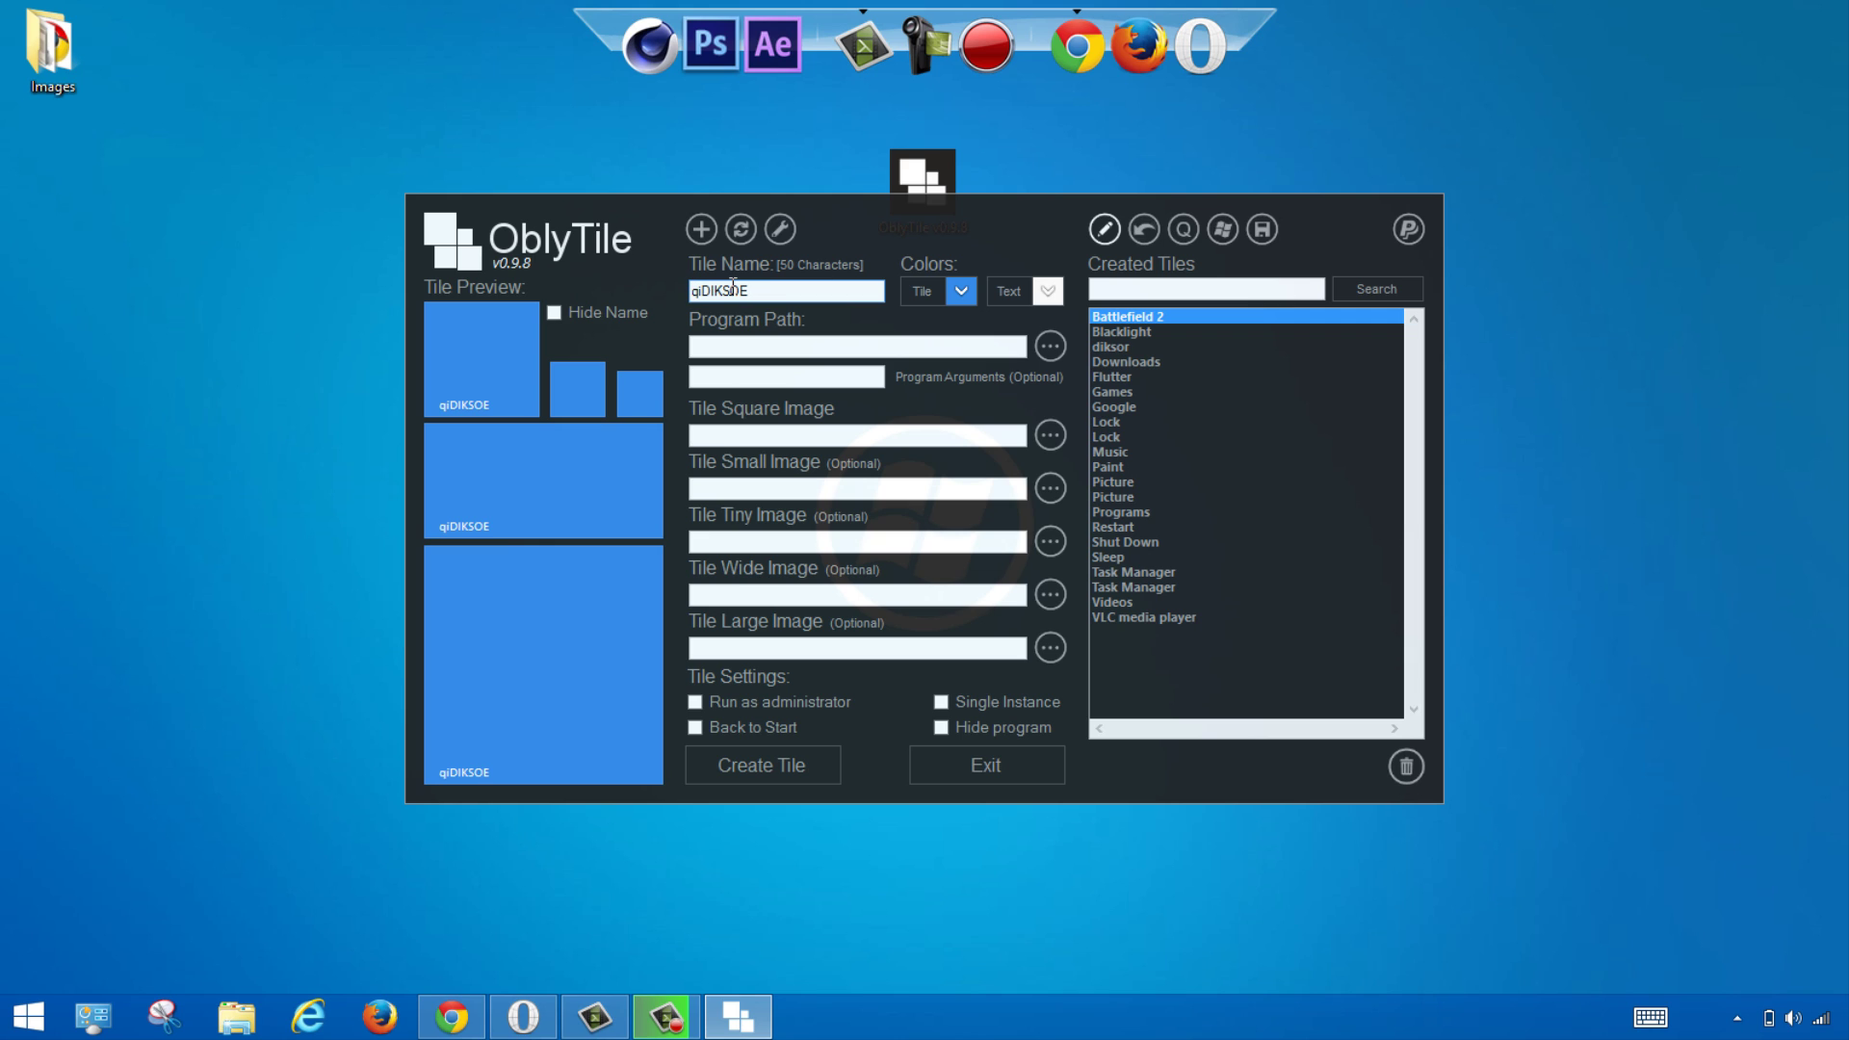
key(BackSpace)
text(R)
click(1052, 344)
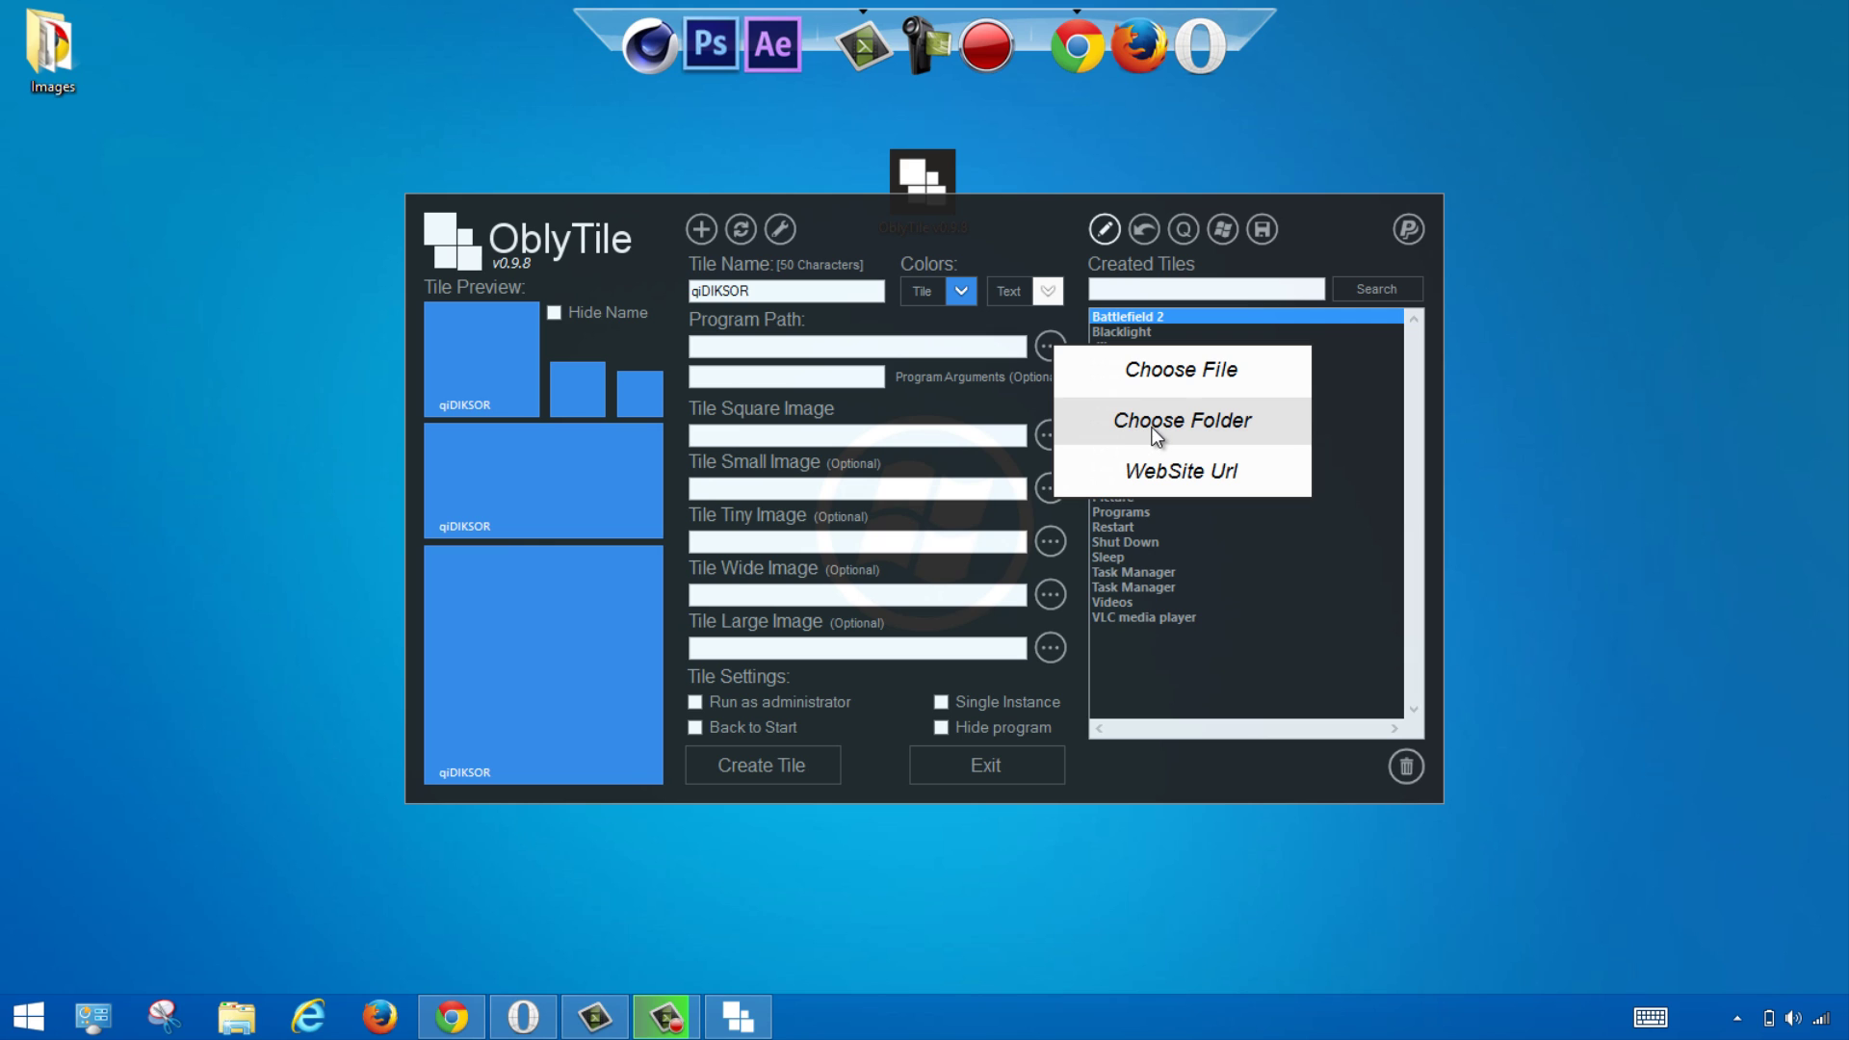
click(1146, 476)
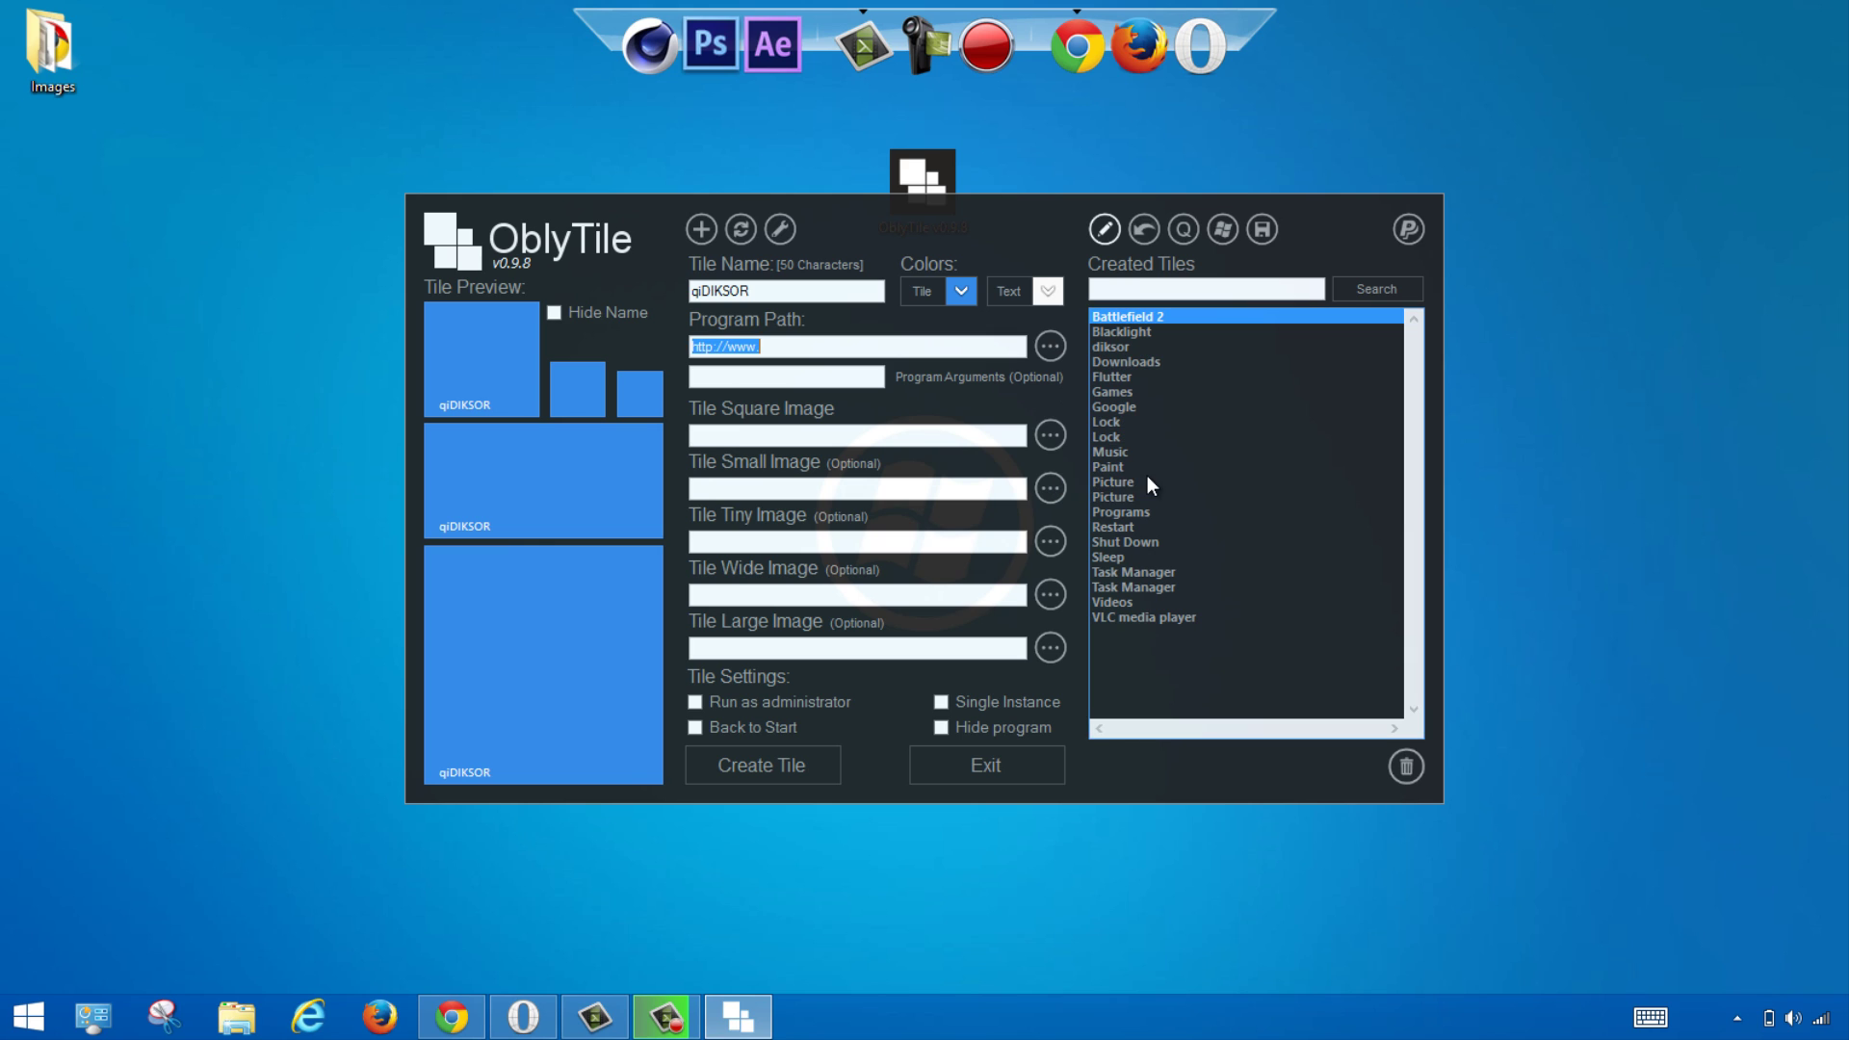
click(793, 350)
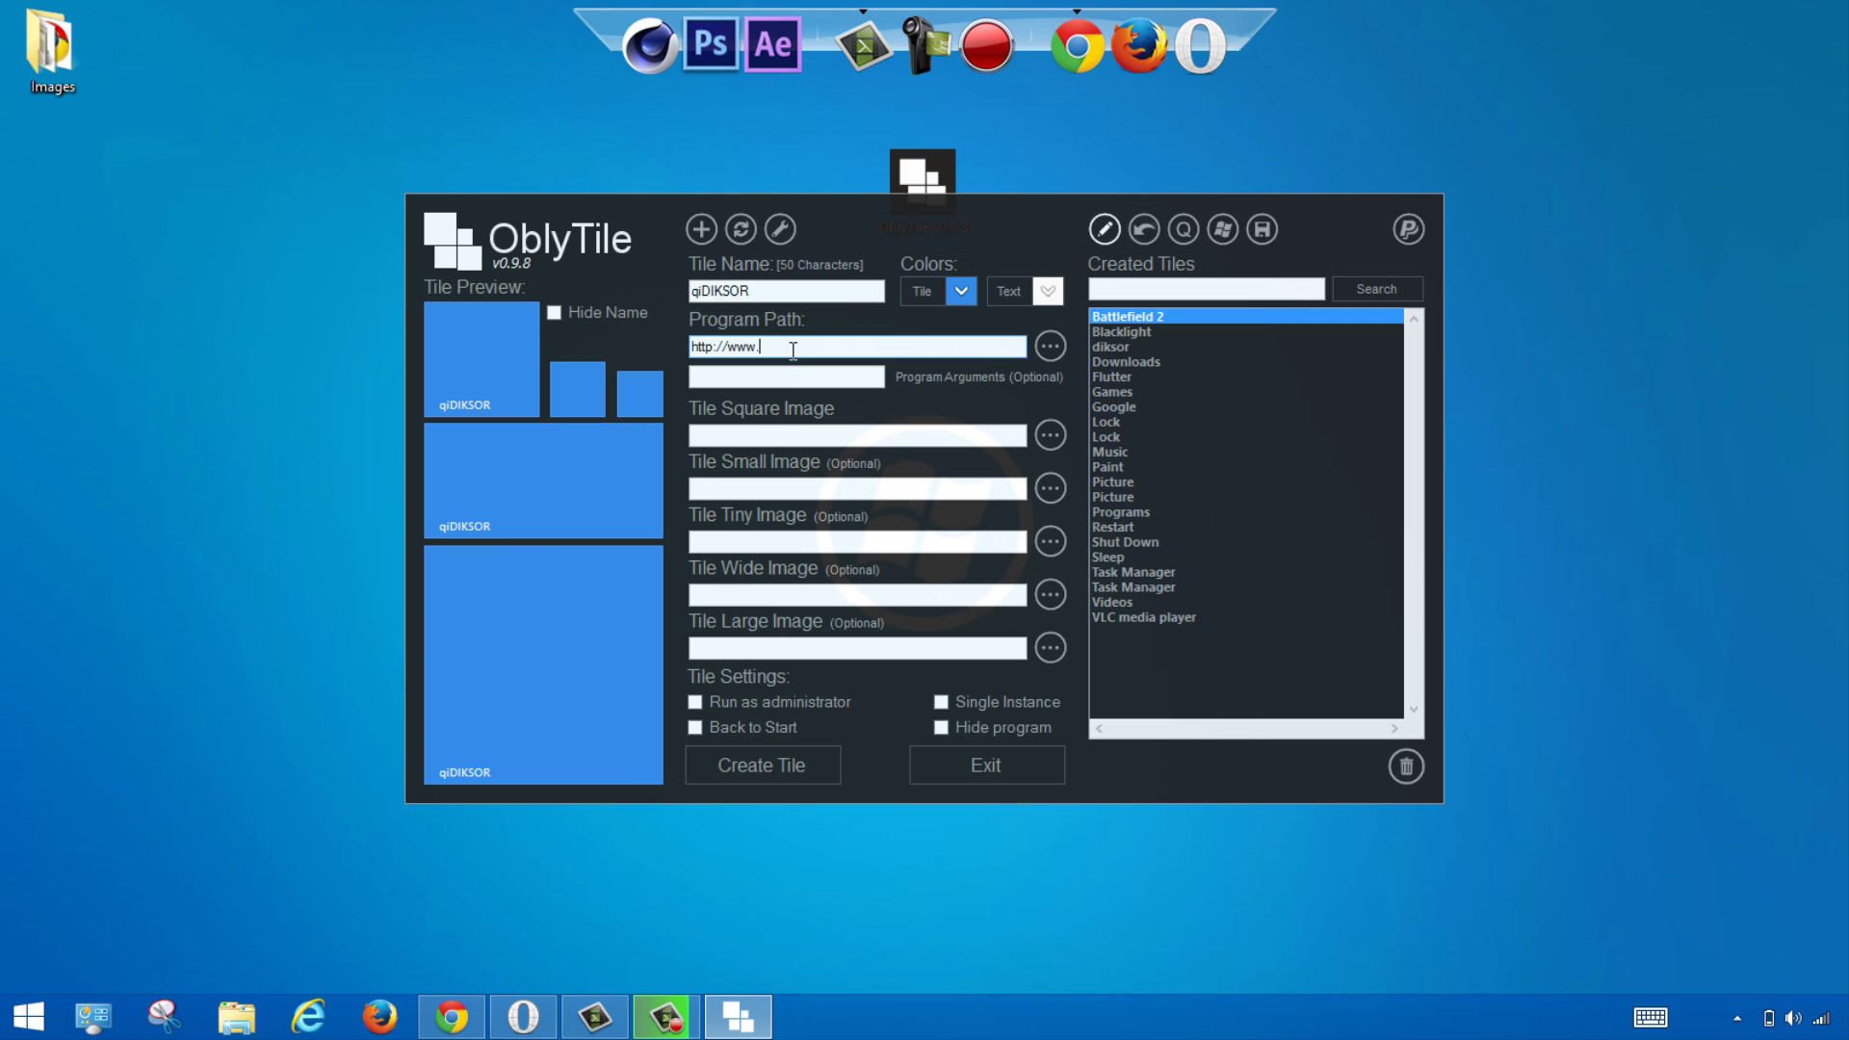
text(youtube.com/qiDIKSOR)
Step: Use Logo qiDIKSOR from the desktop's Images folder as the square image and create the tile
click(1051, 436)
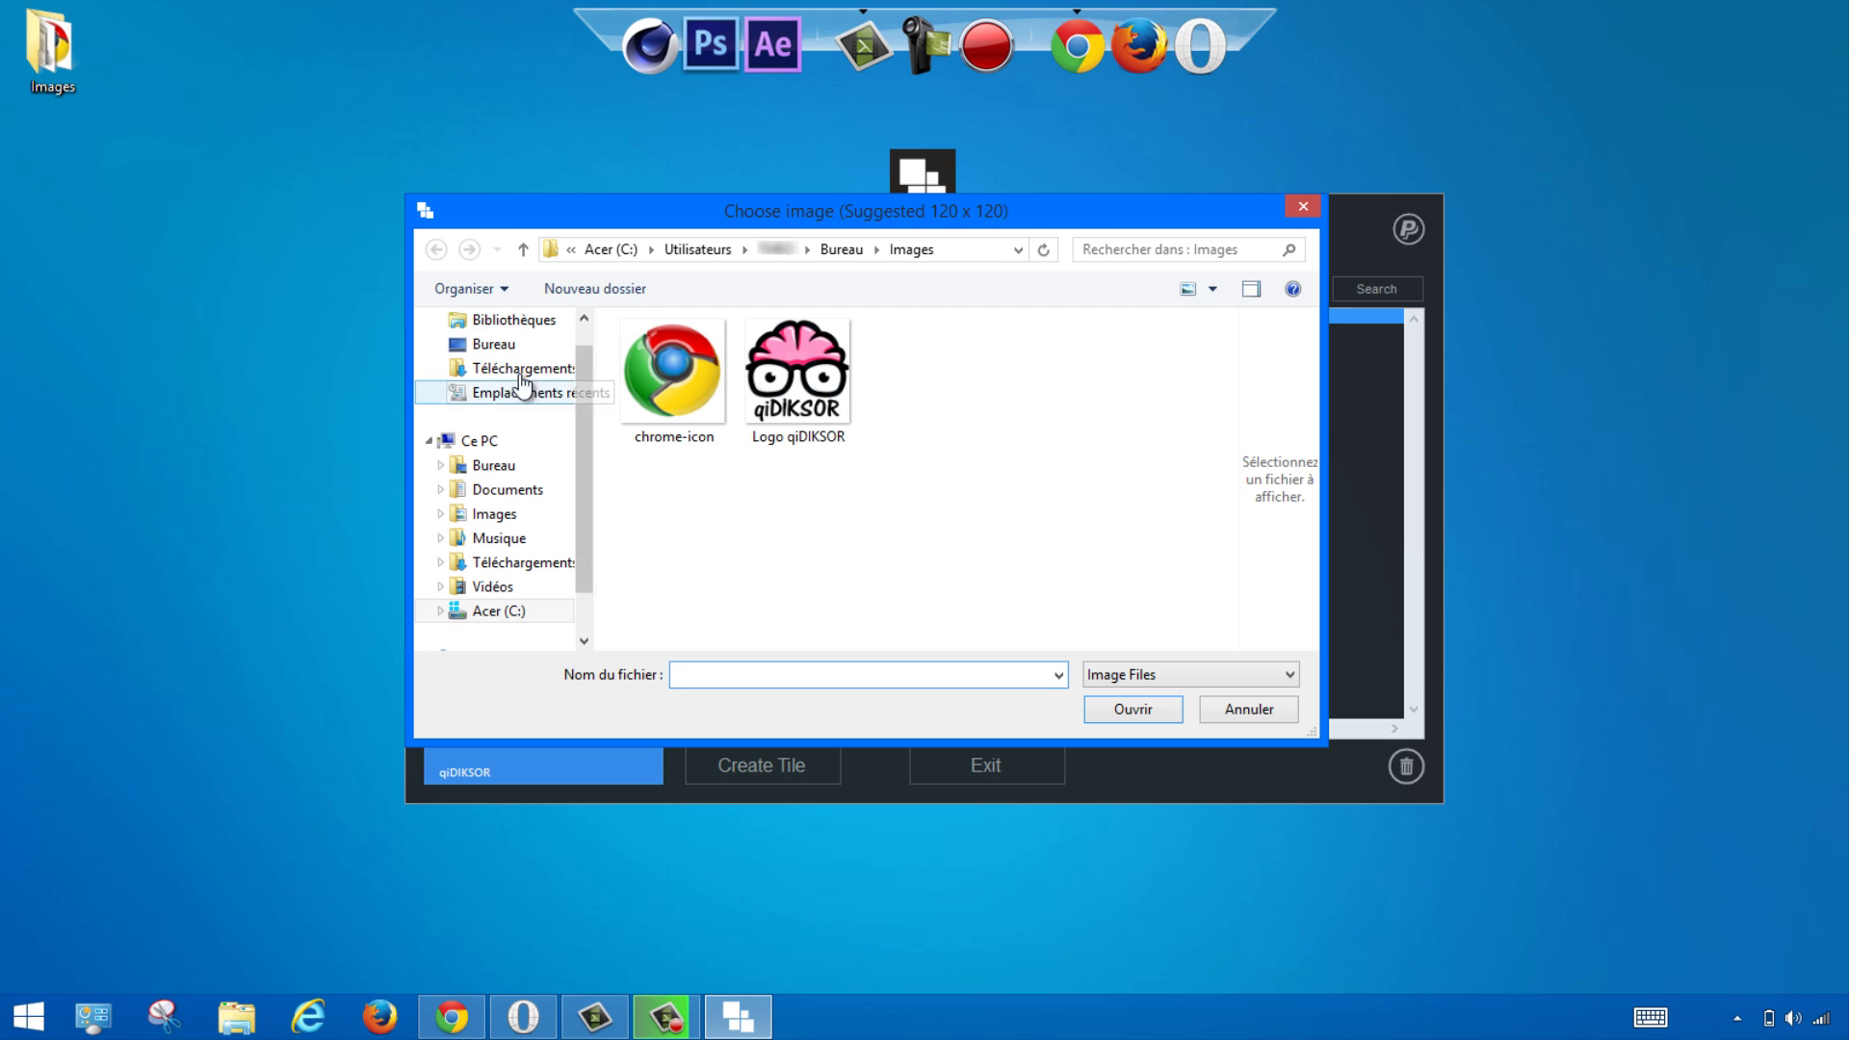
click(477, 347)
click(771, 486)
double_click(771, 486)
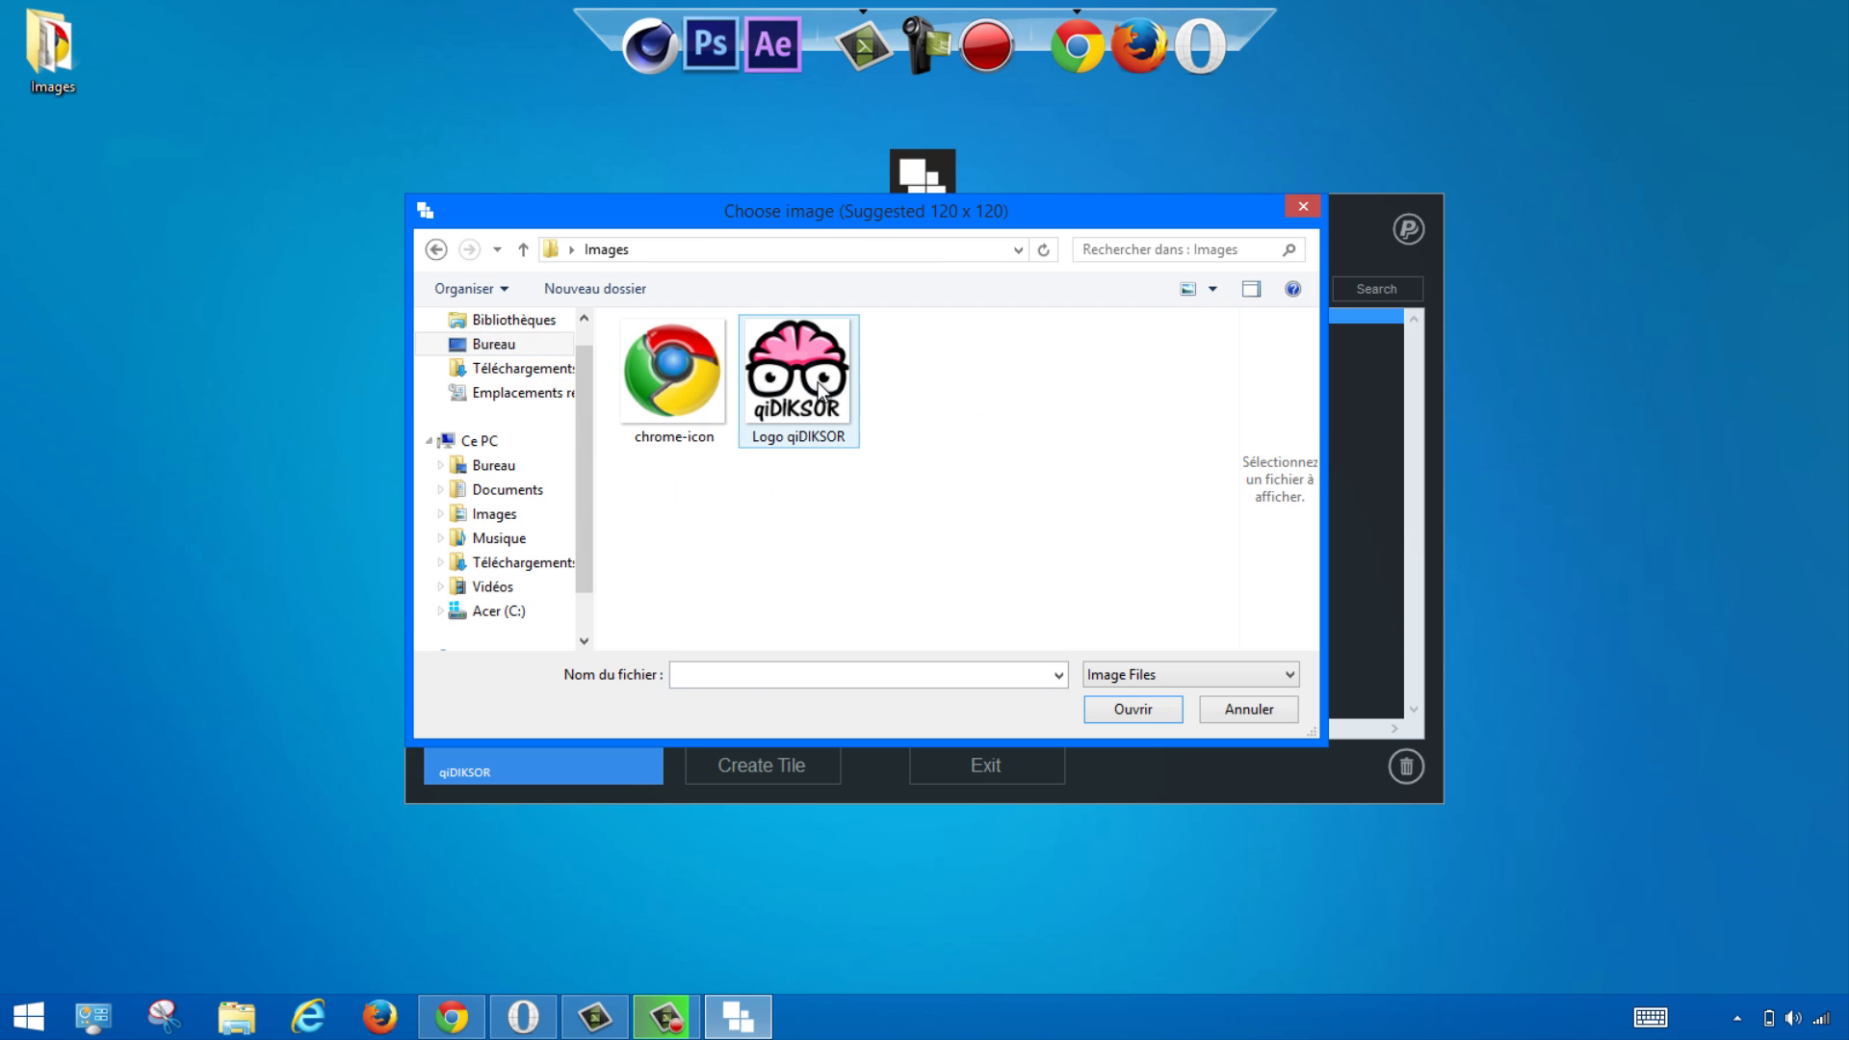
click(818, 387)
click(1112, 710)
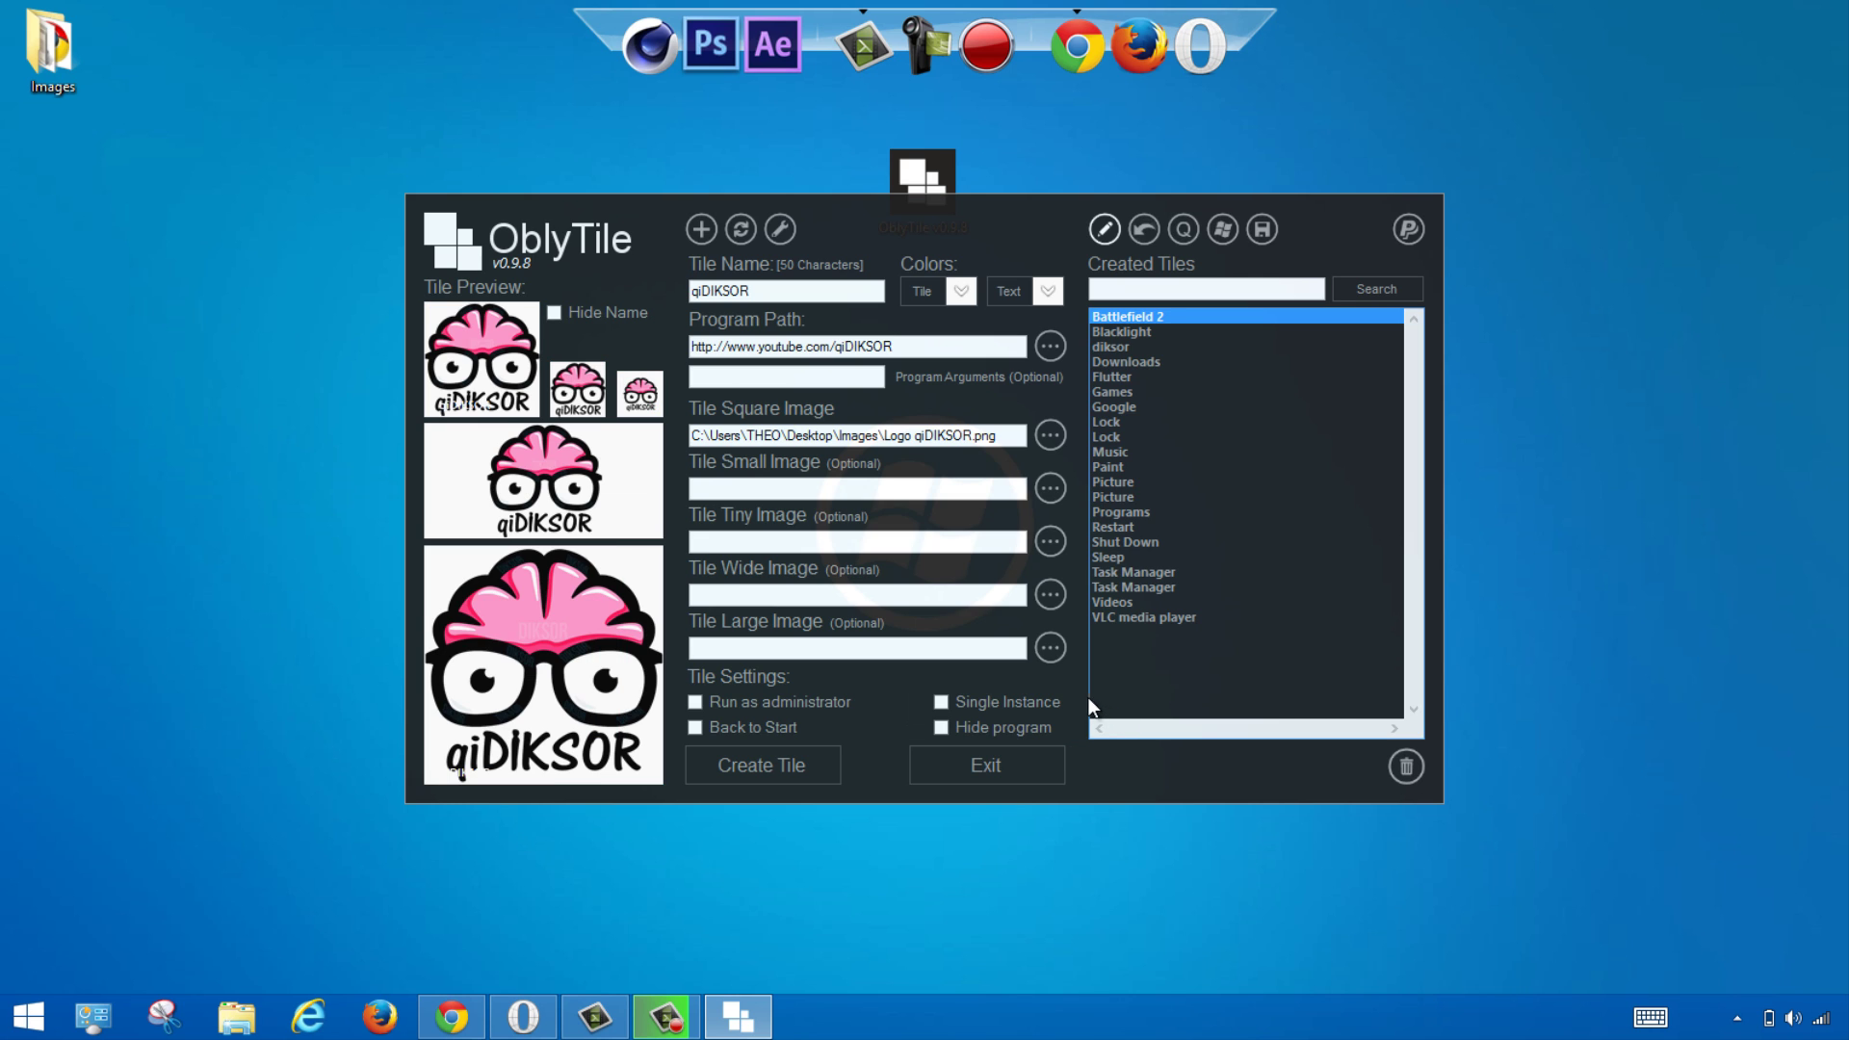
click(783, 766)
Step: Resize the new qiDIKSOR tile on the Start screen to the wide size (Vignettes larges)
mouse_move(1832, 735)
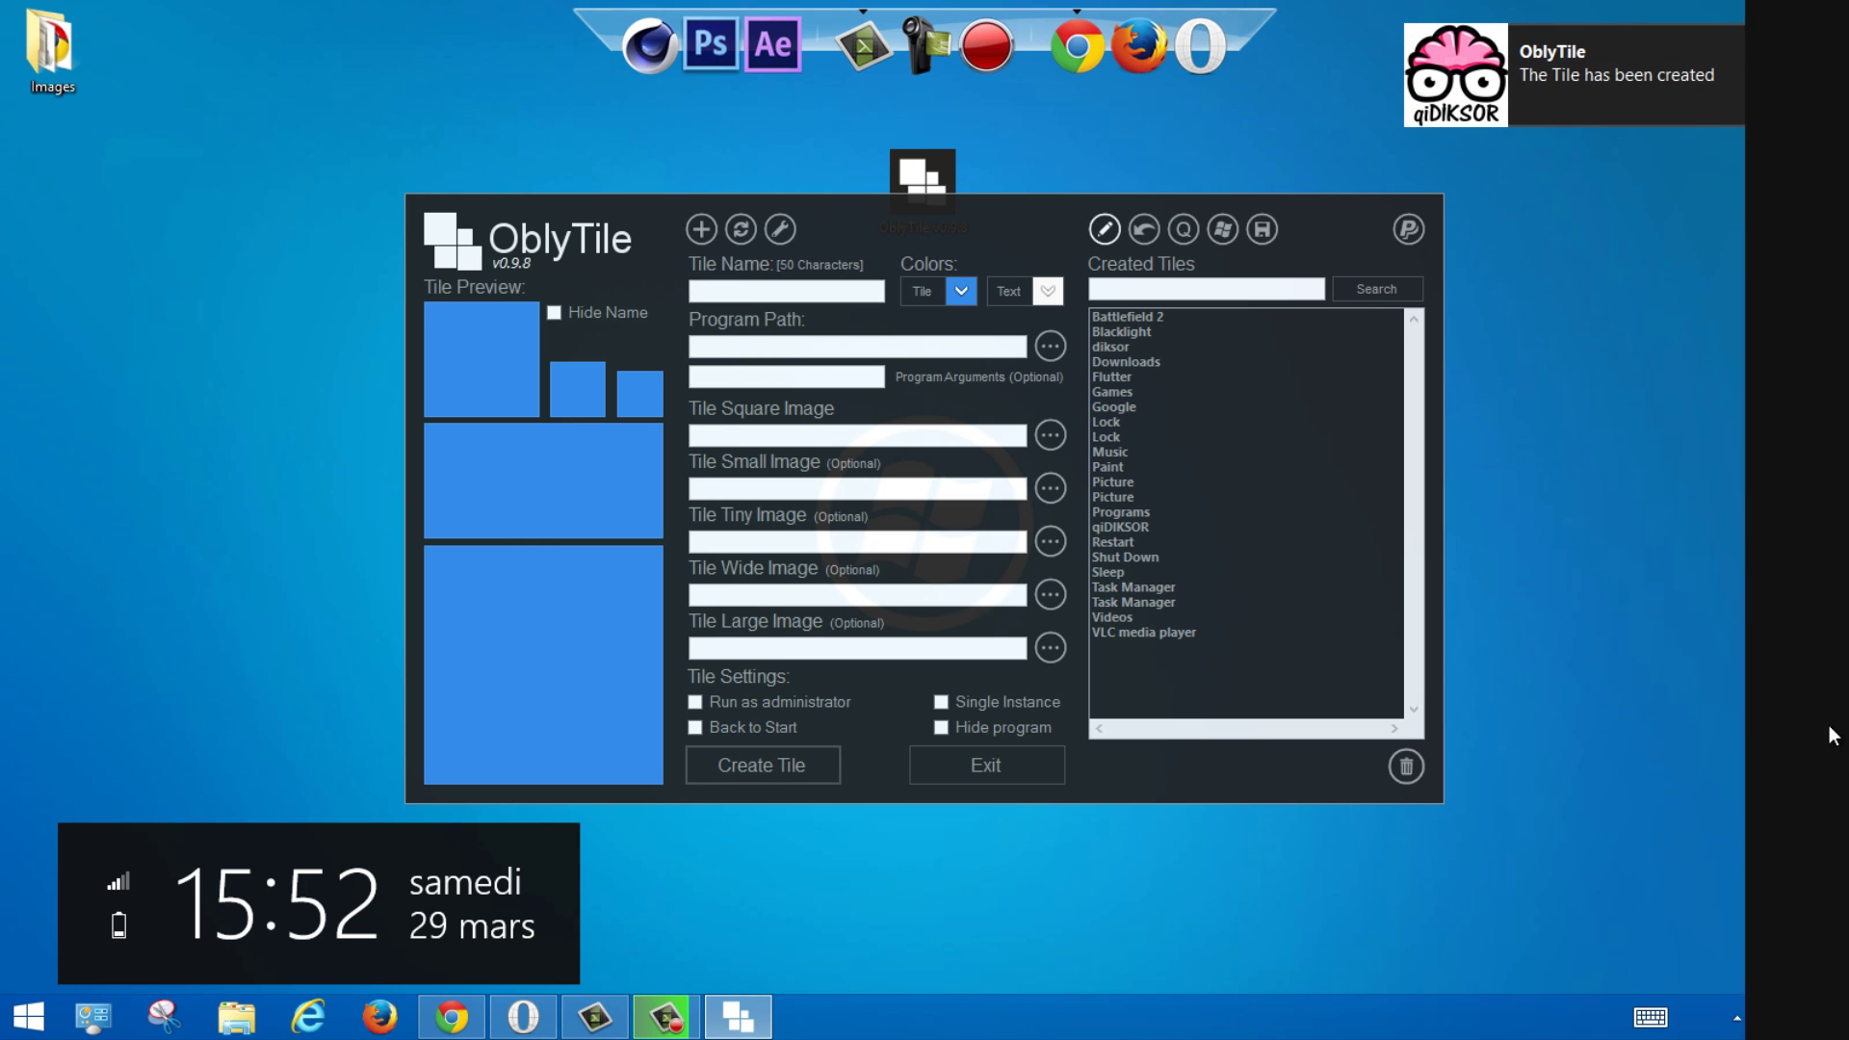
click(1788, 496)
scroll(1030, 388, right, 5)
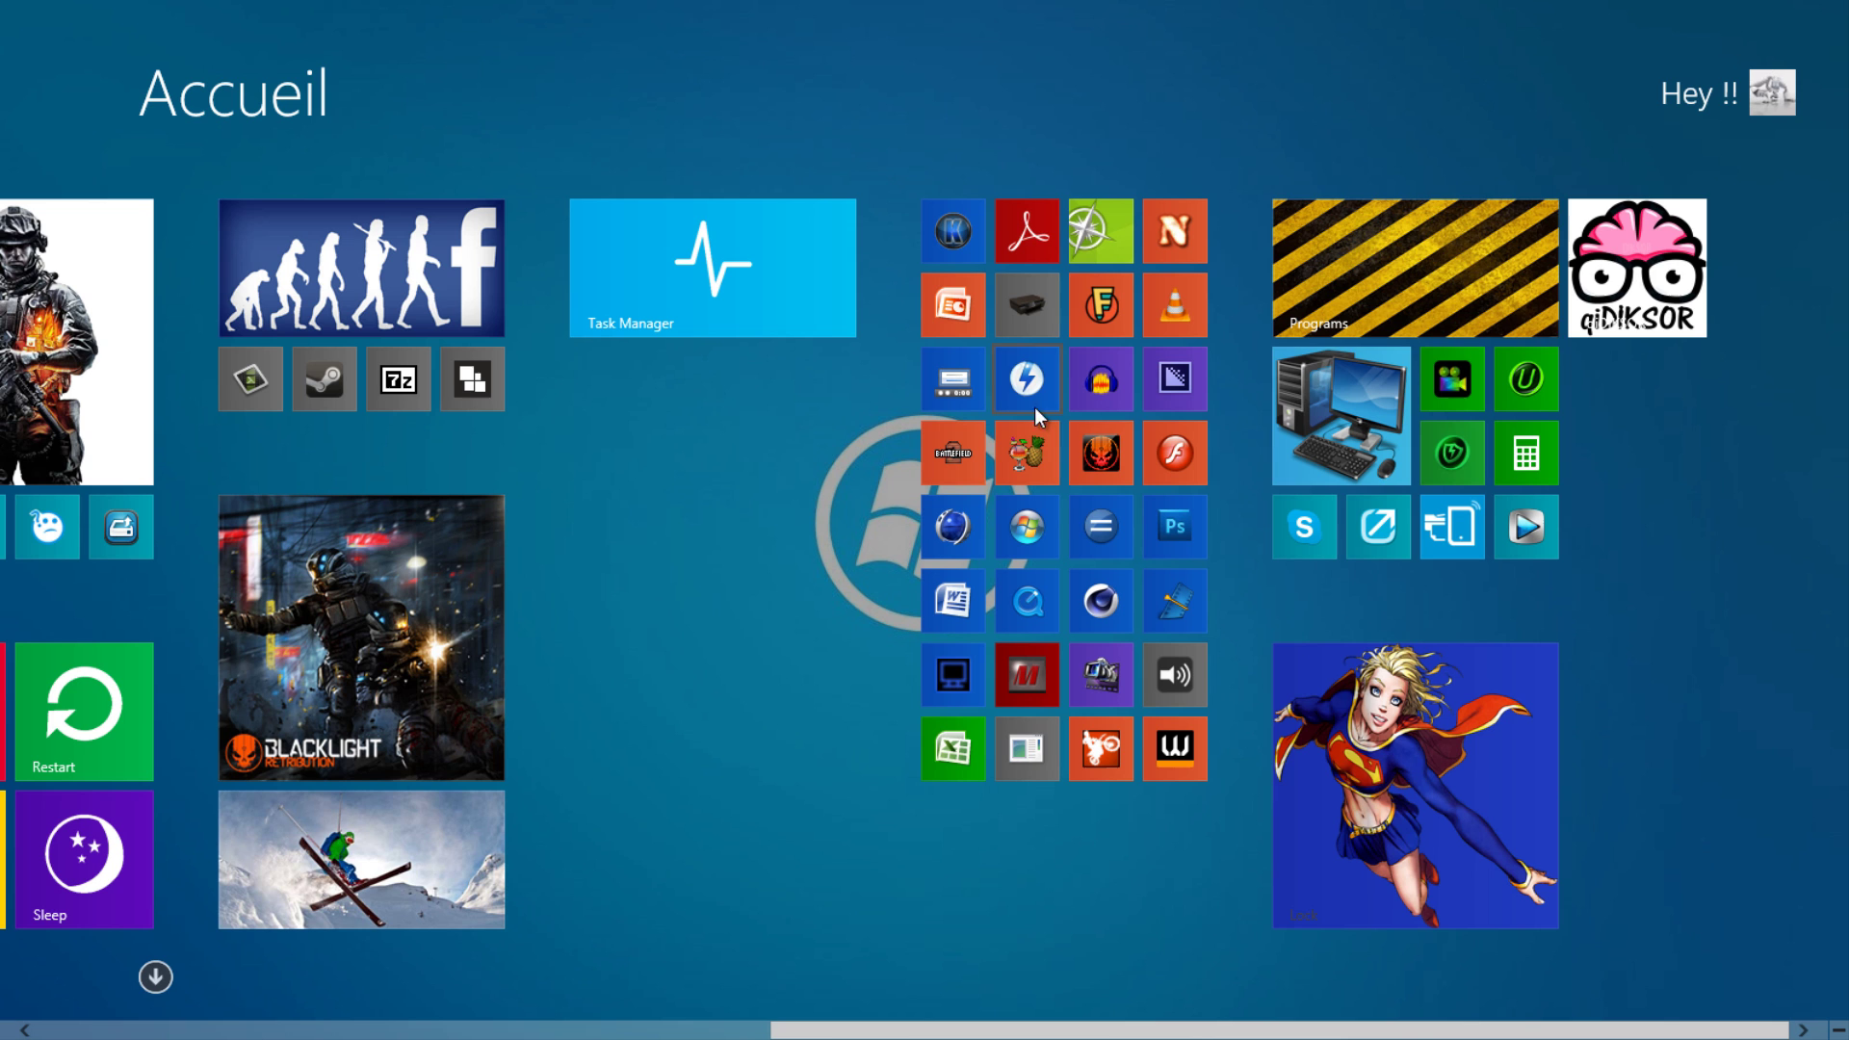
right_click(1598, 274)
click(172, 959)
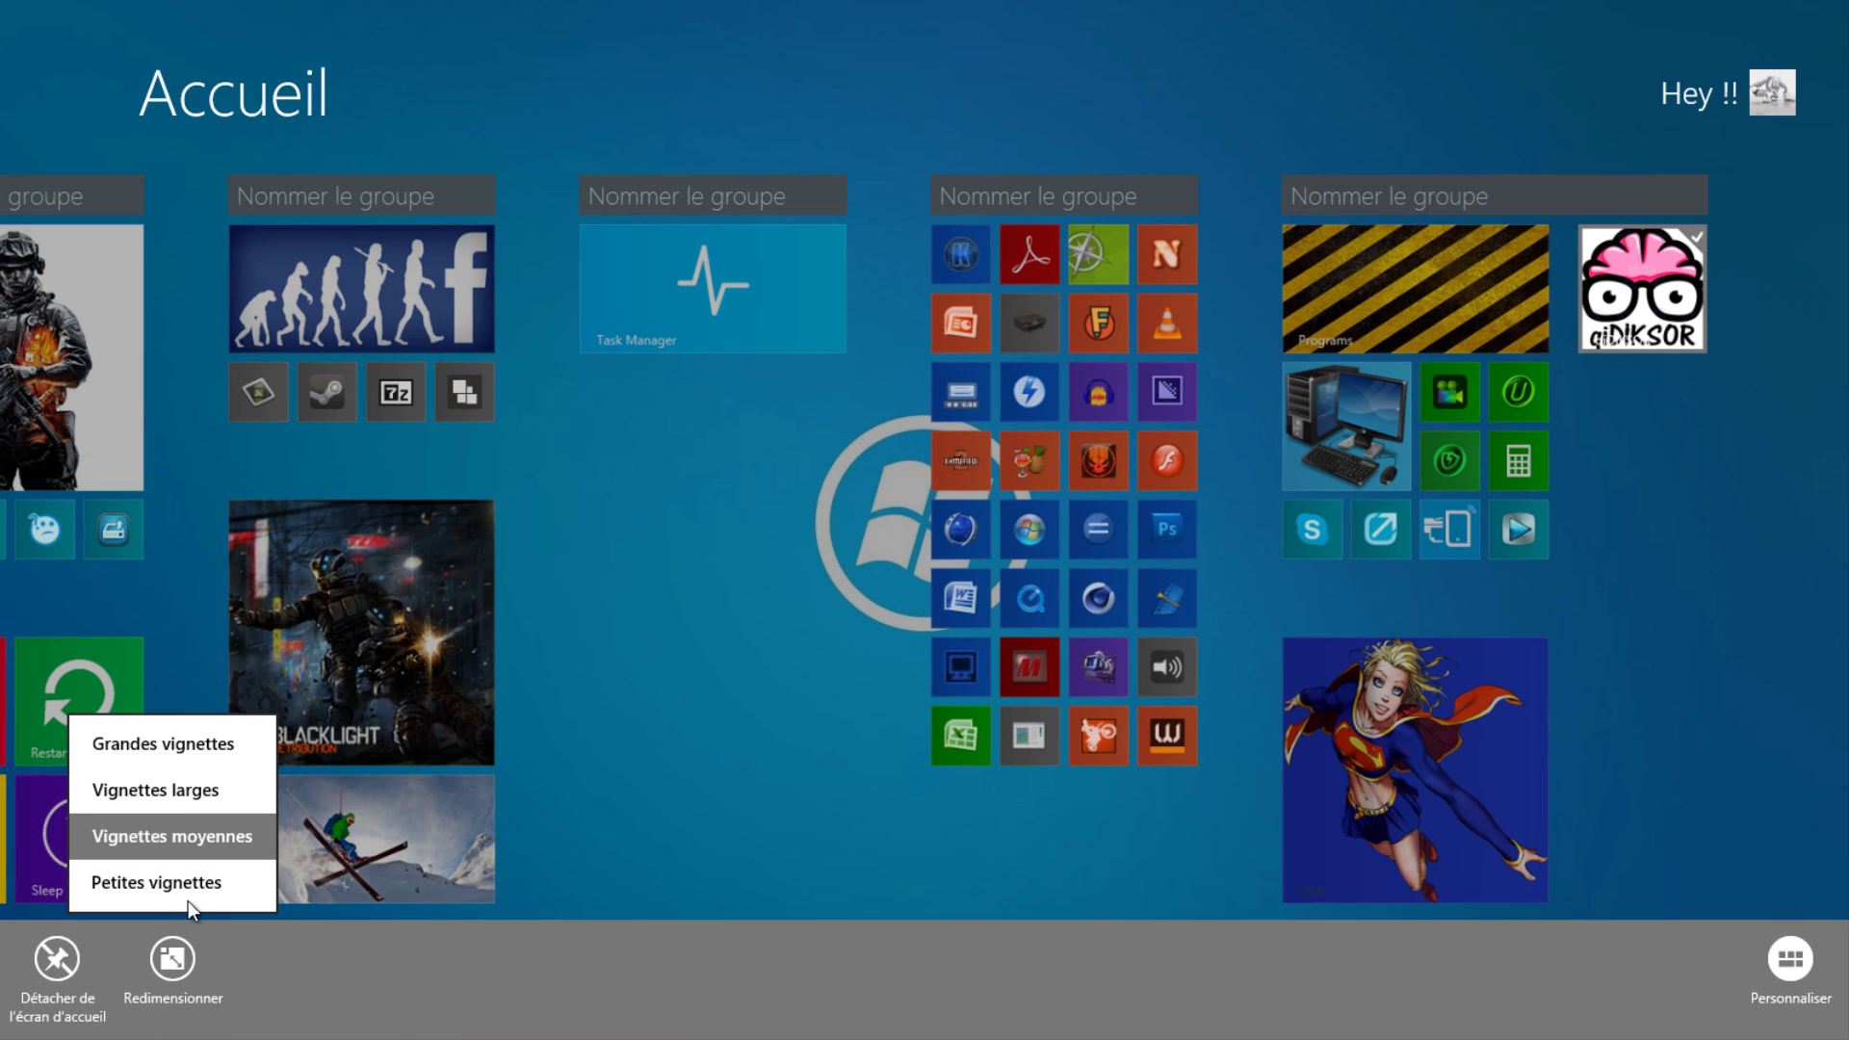
click(170, 790)
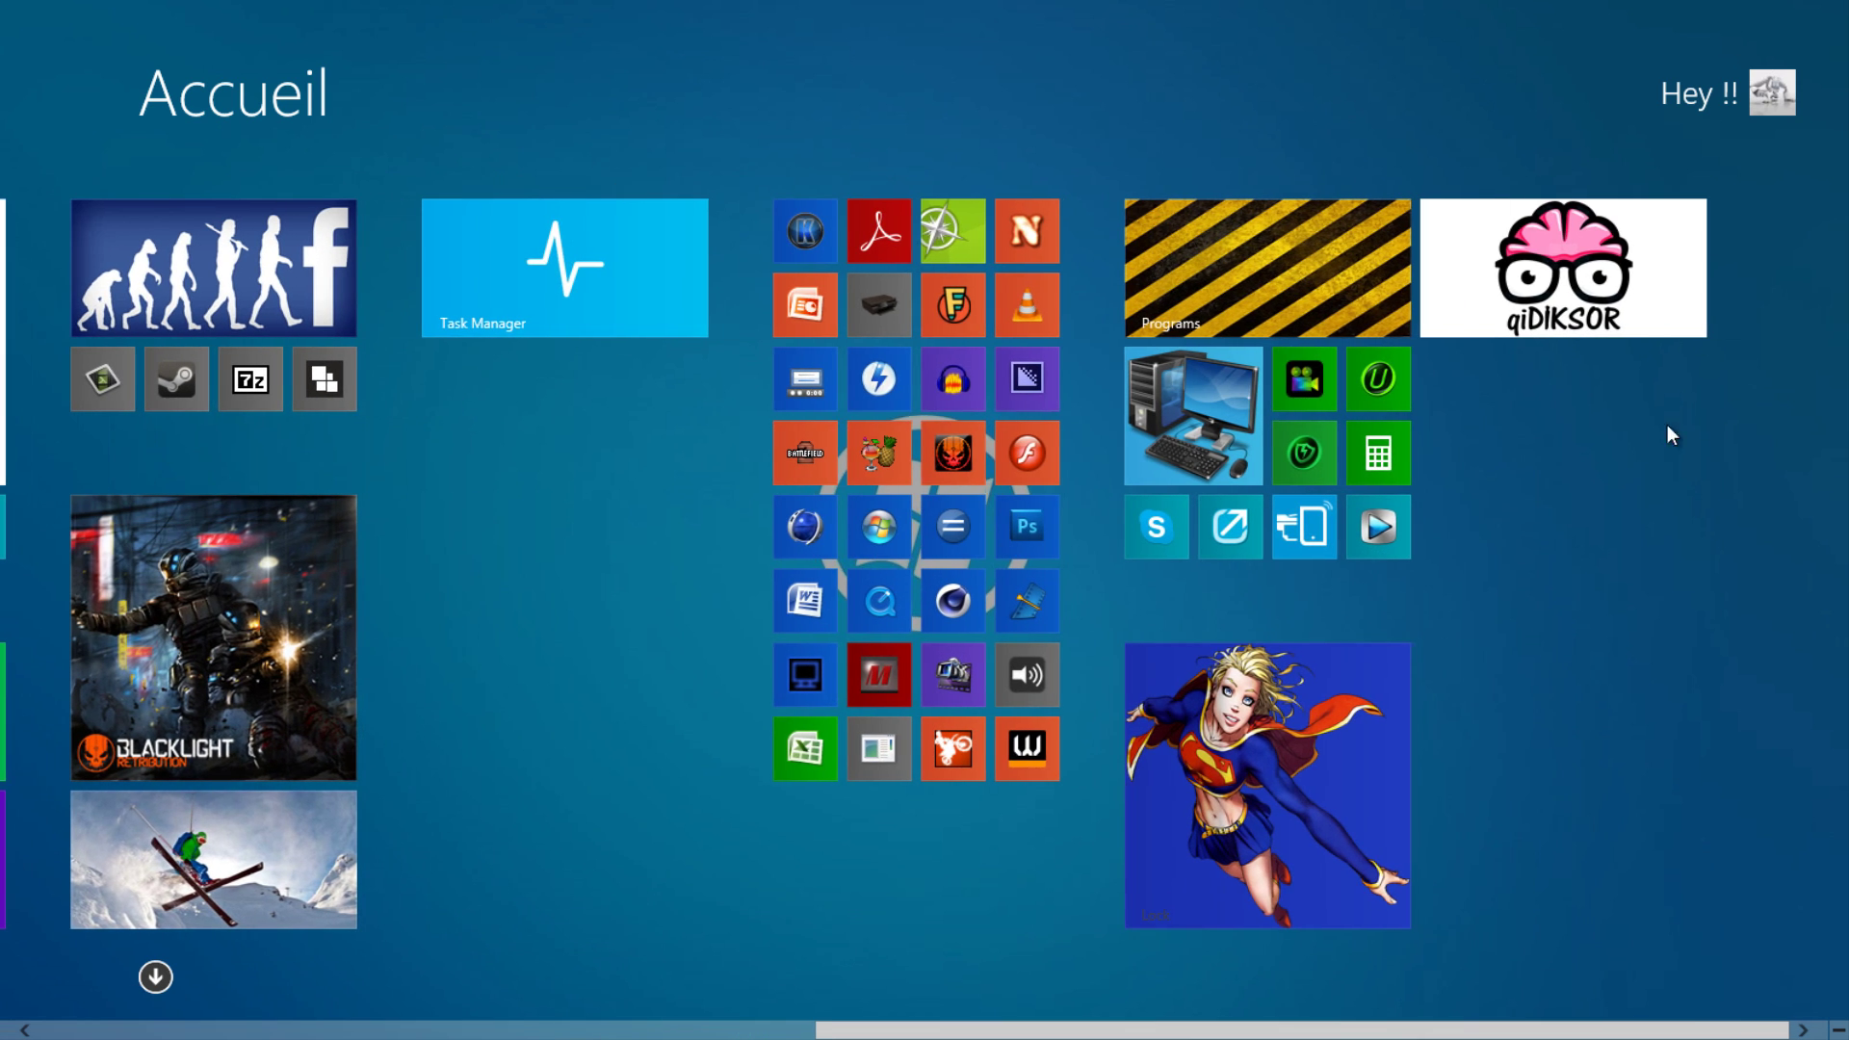
Step: Launch the qiDIKSOR tile to test its YouTube link, and minimize the browser window
click(1540, 275)
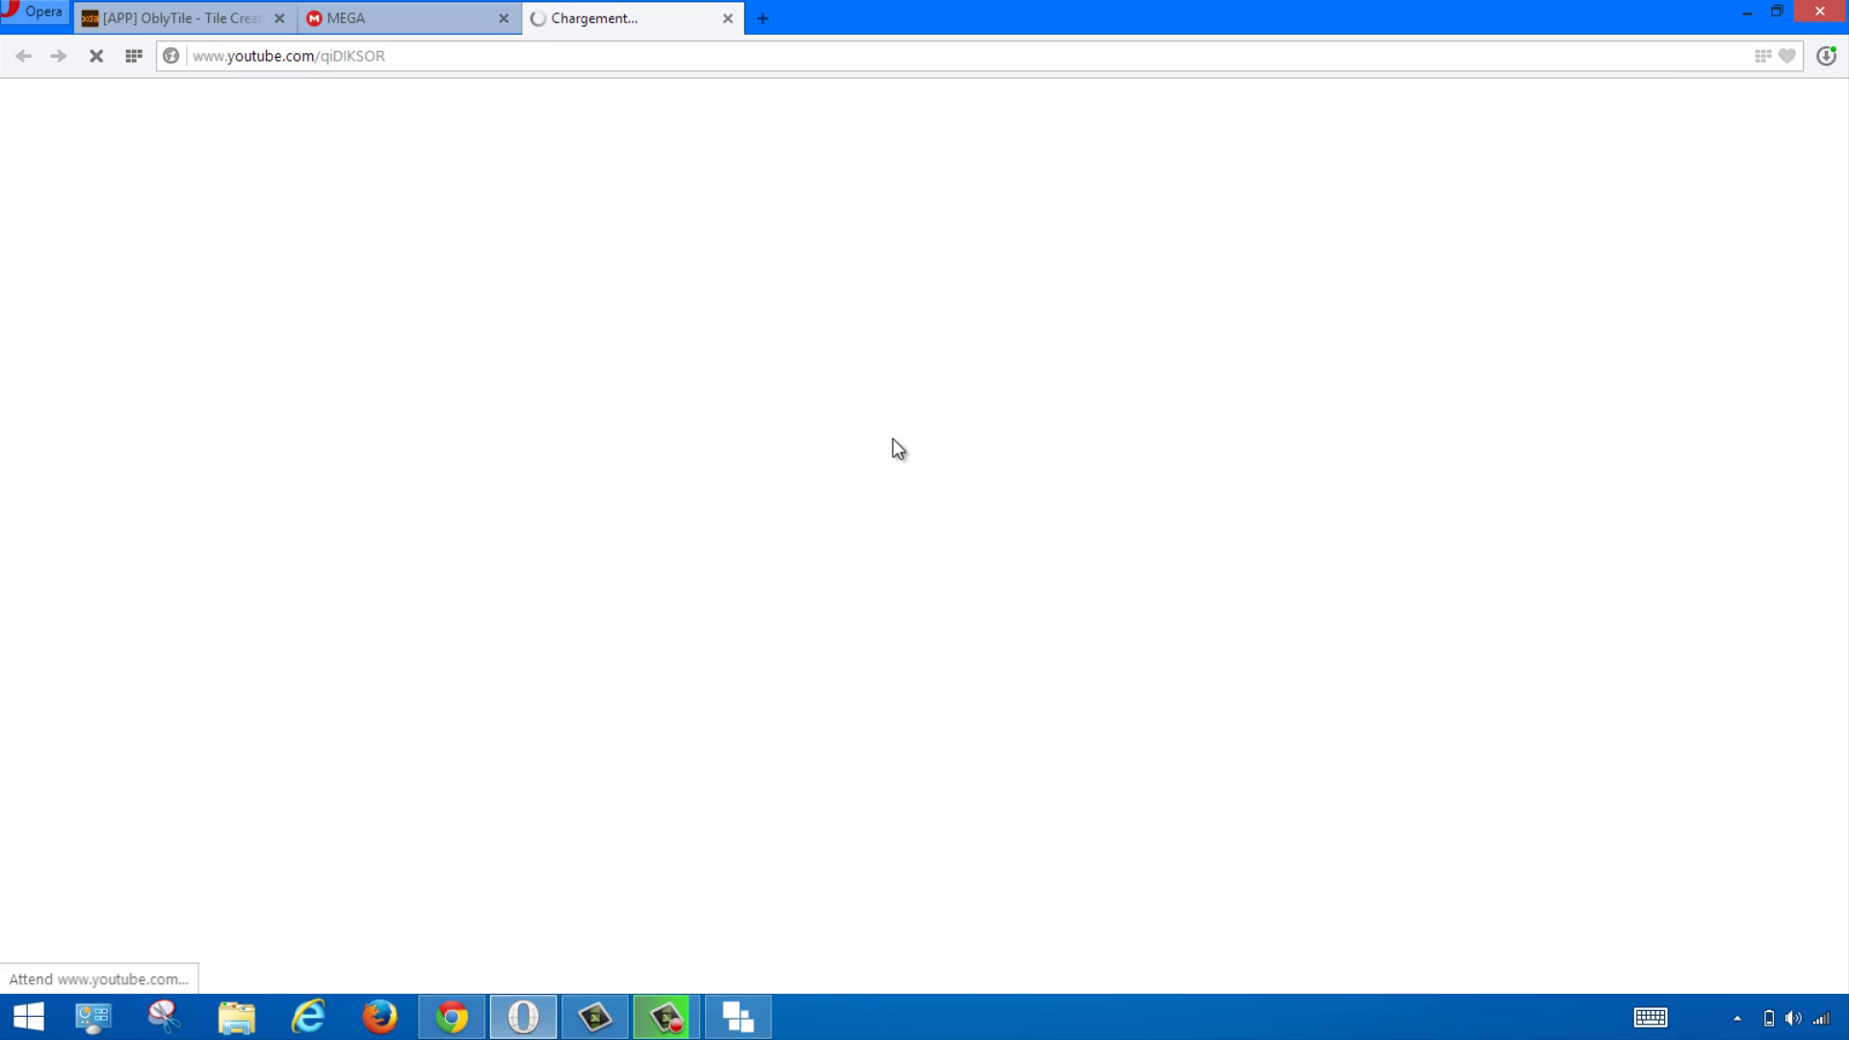
click(669, 666)
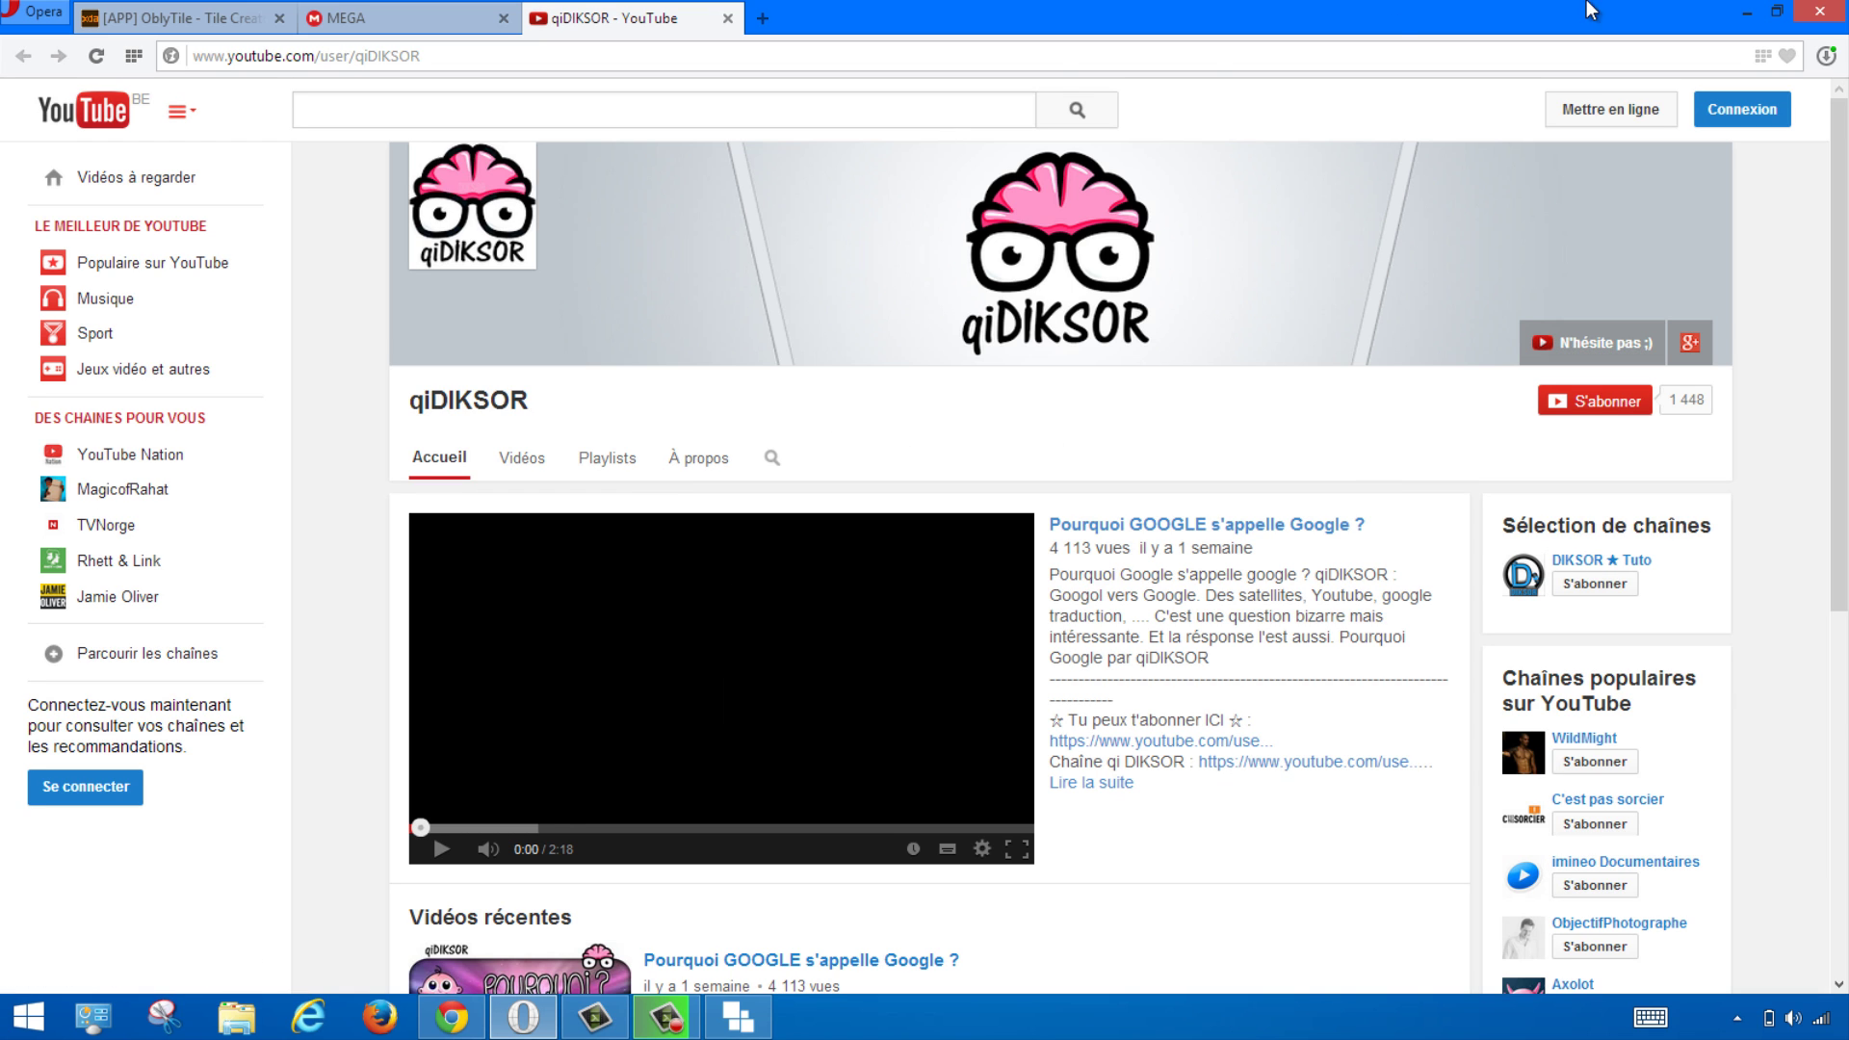
click(1749, 11)
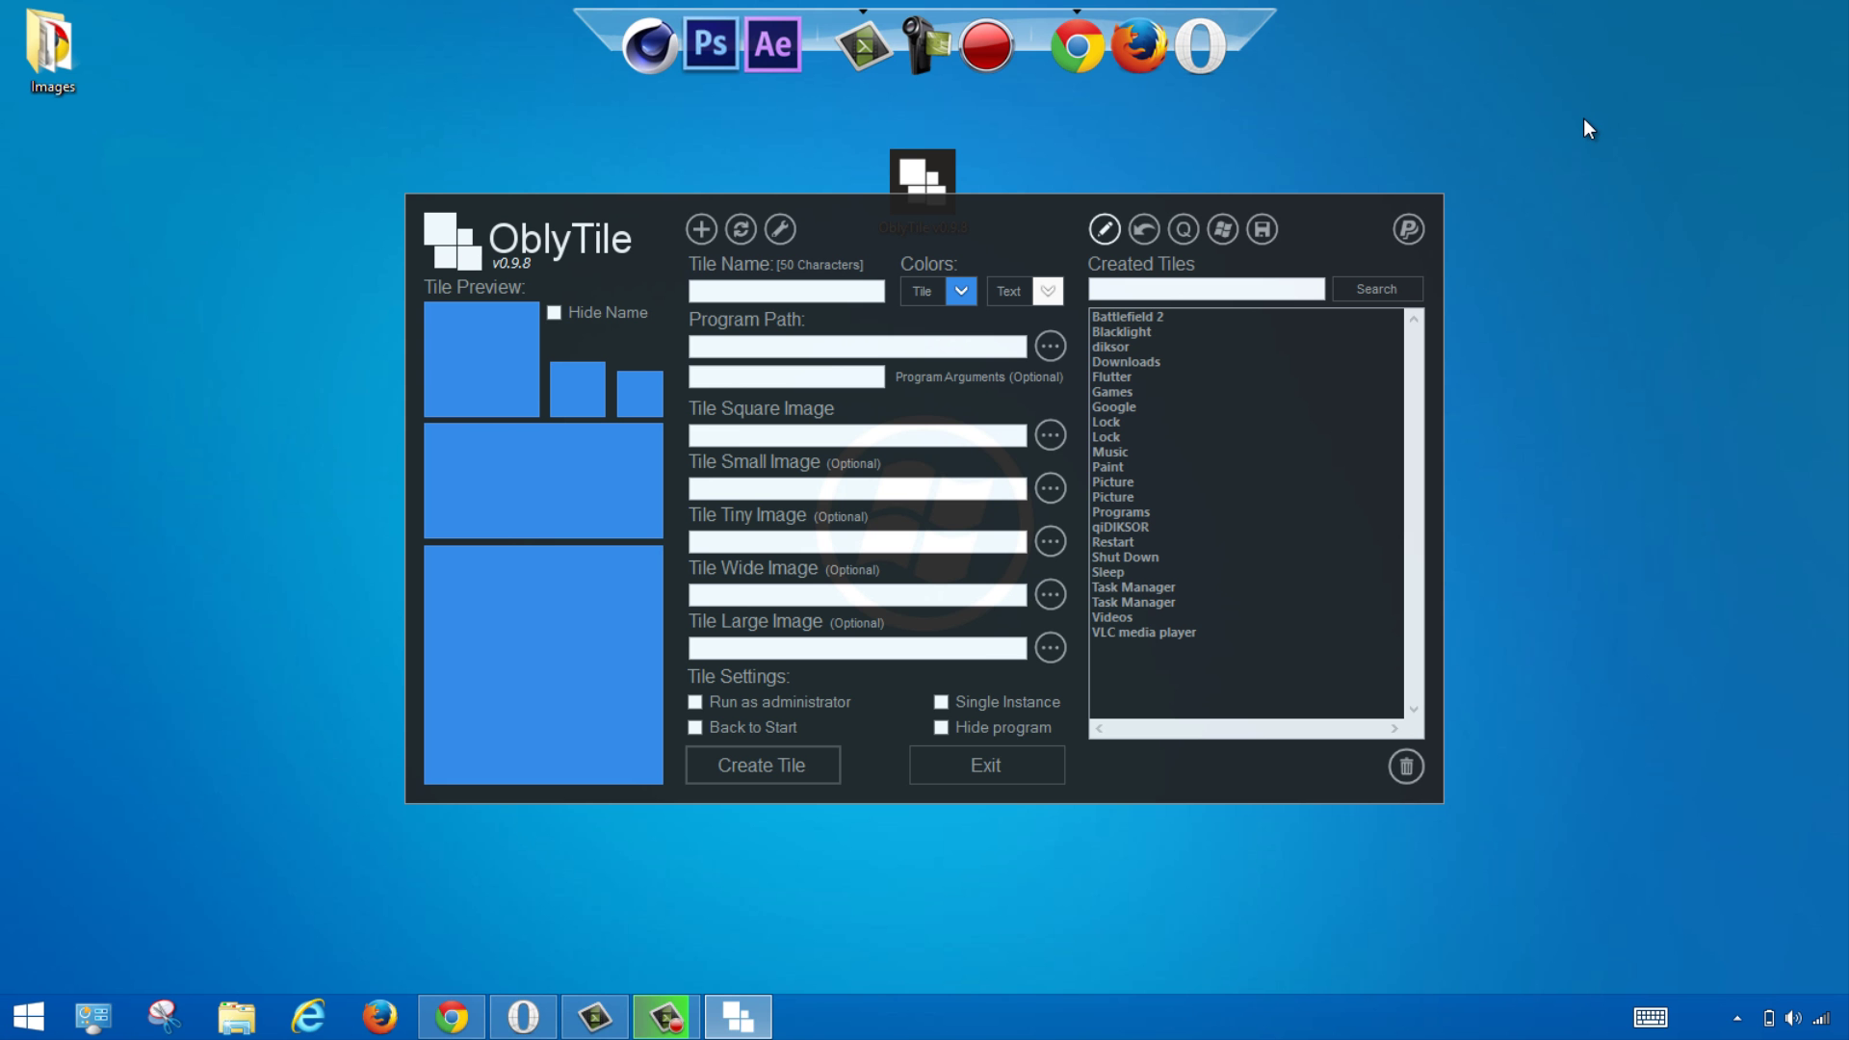
Step: Return to the Start screen and look over the arranged tile groups
mouse_move(1841, 8)
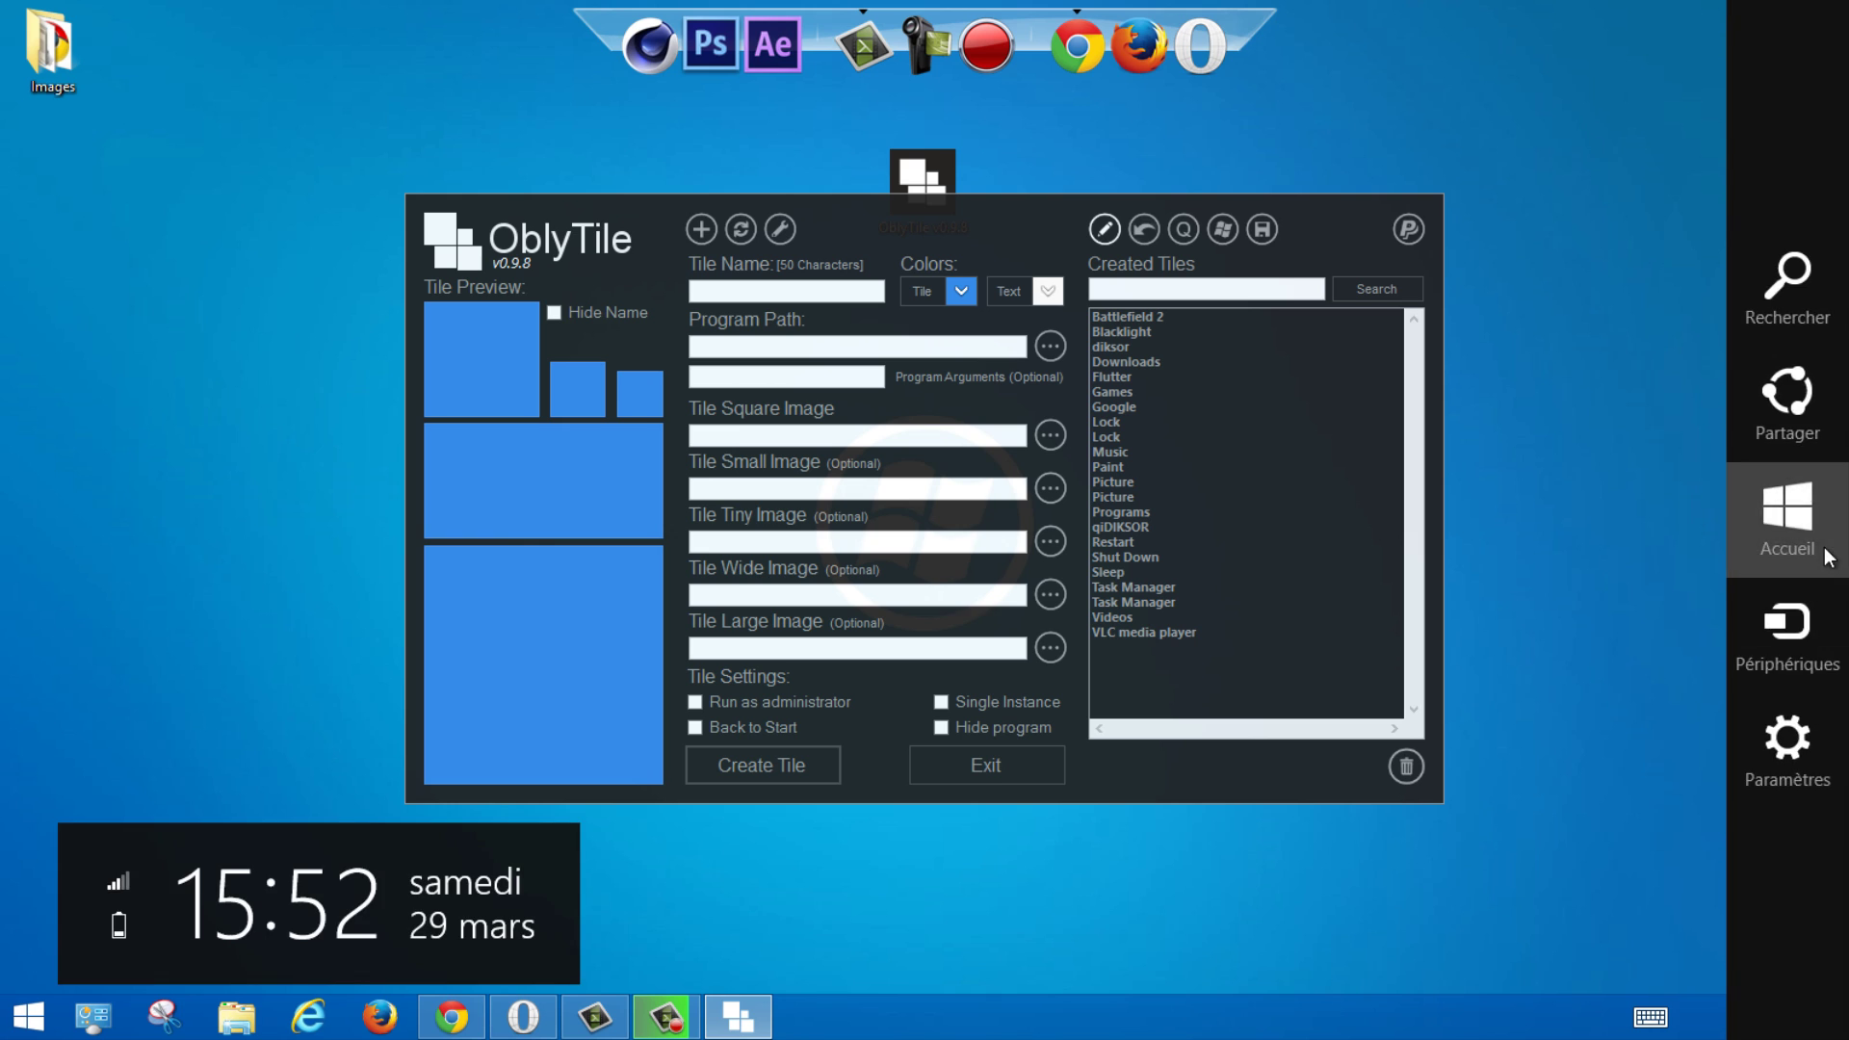
click(1783, 536)
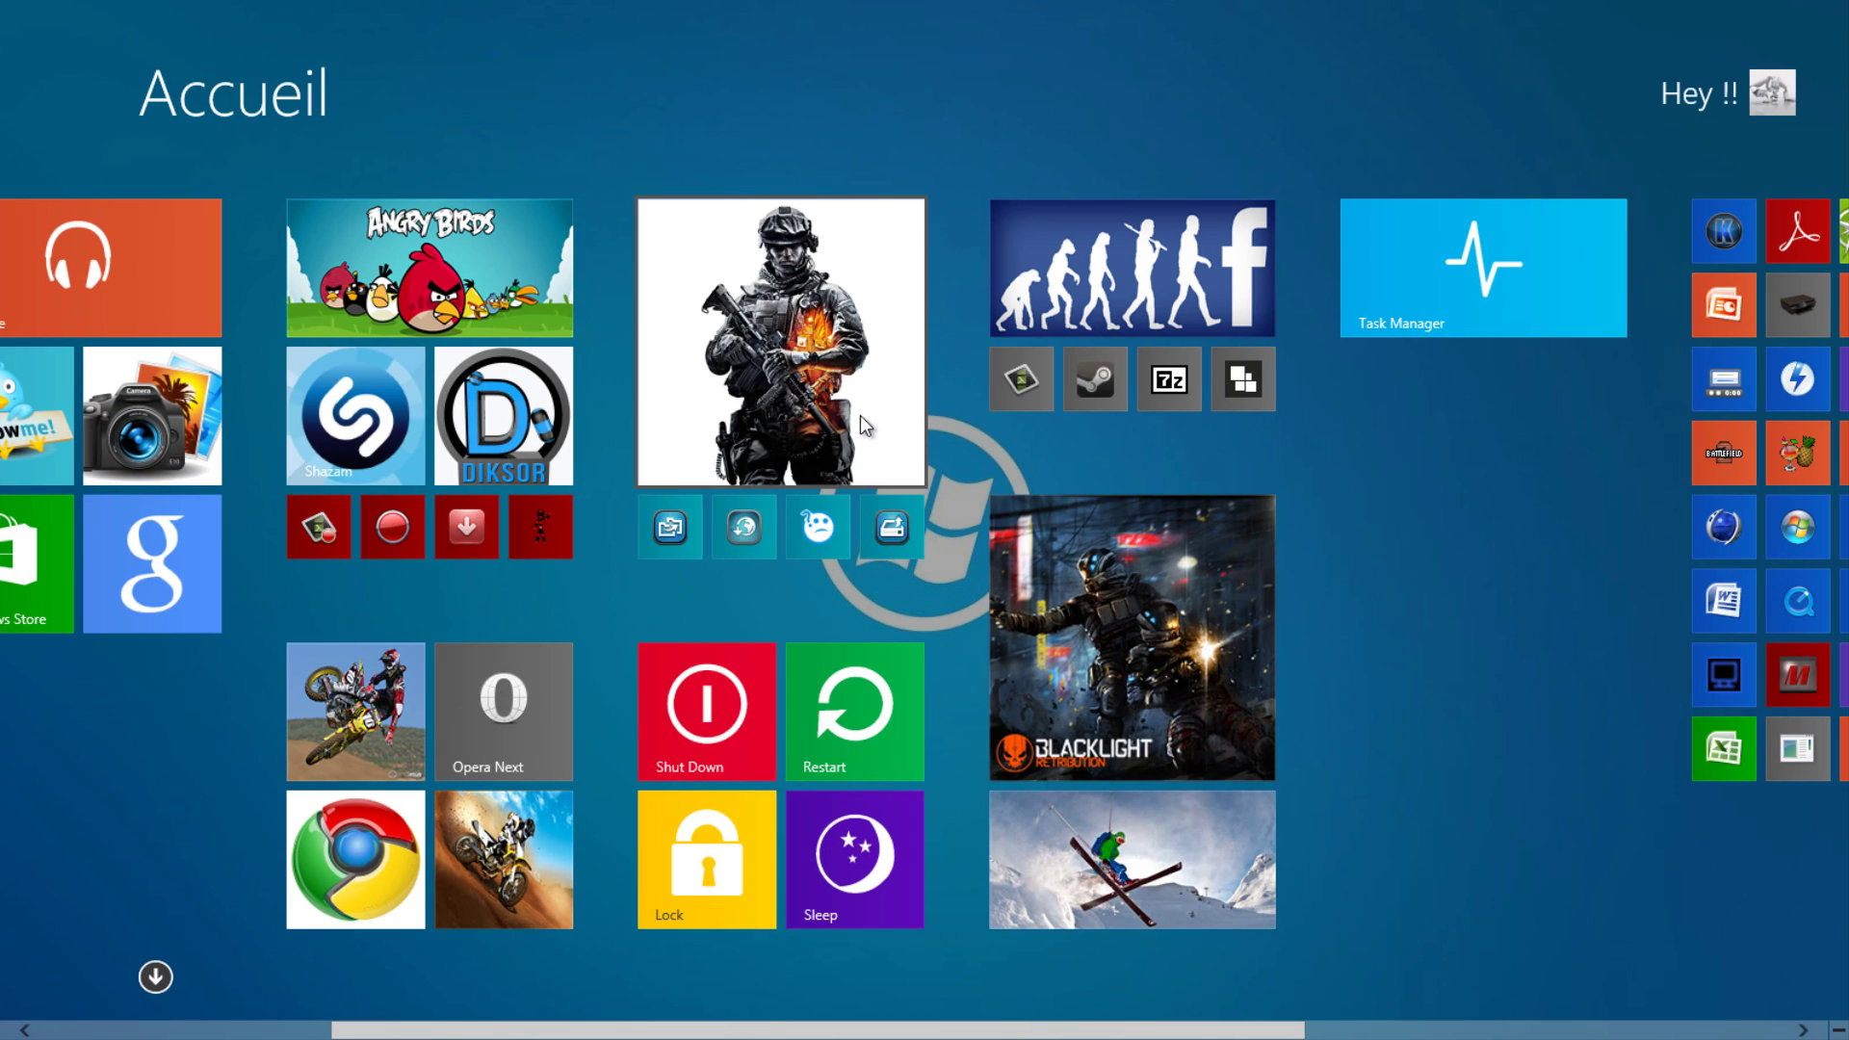
scroll(858, 415, down, 5)
scroll(857, 410, up, 5)
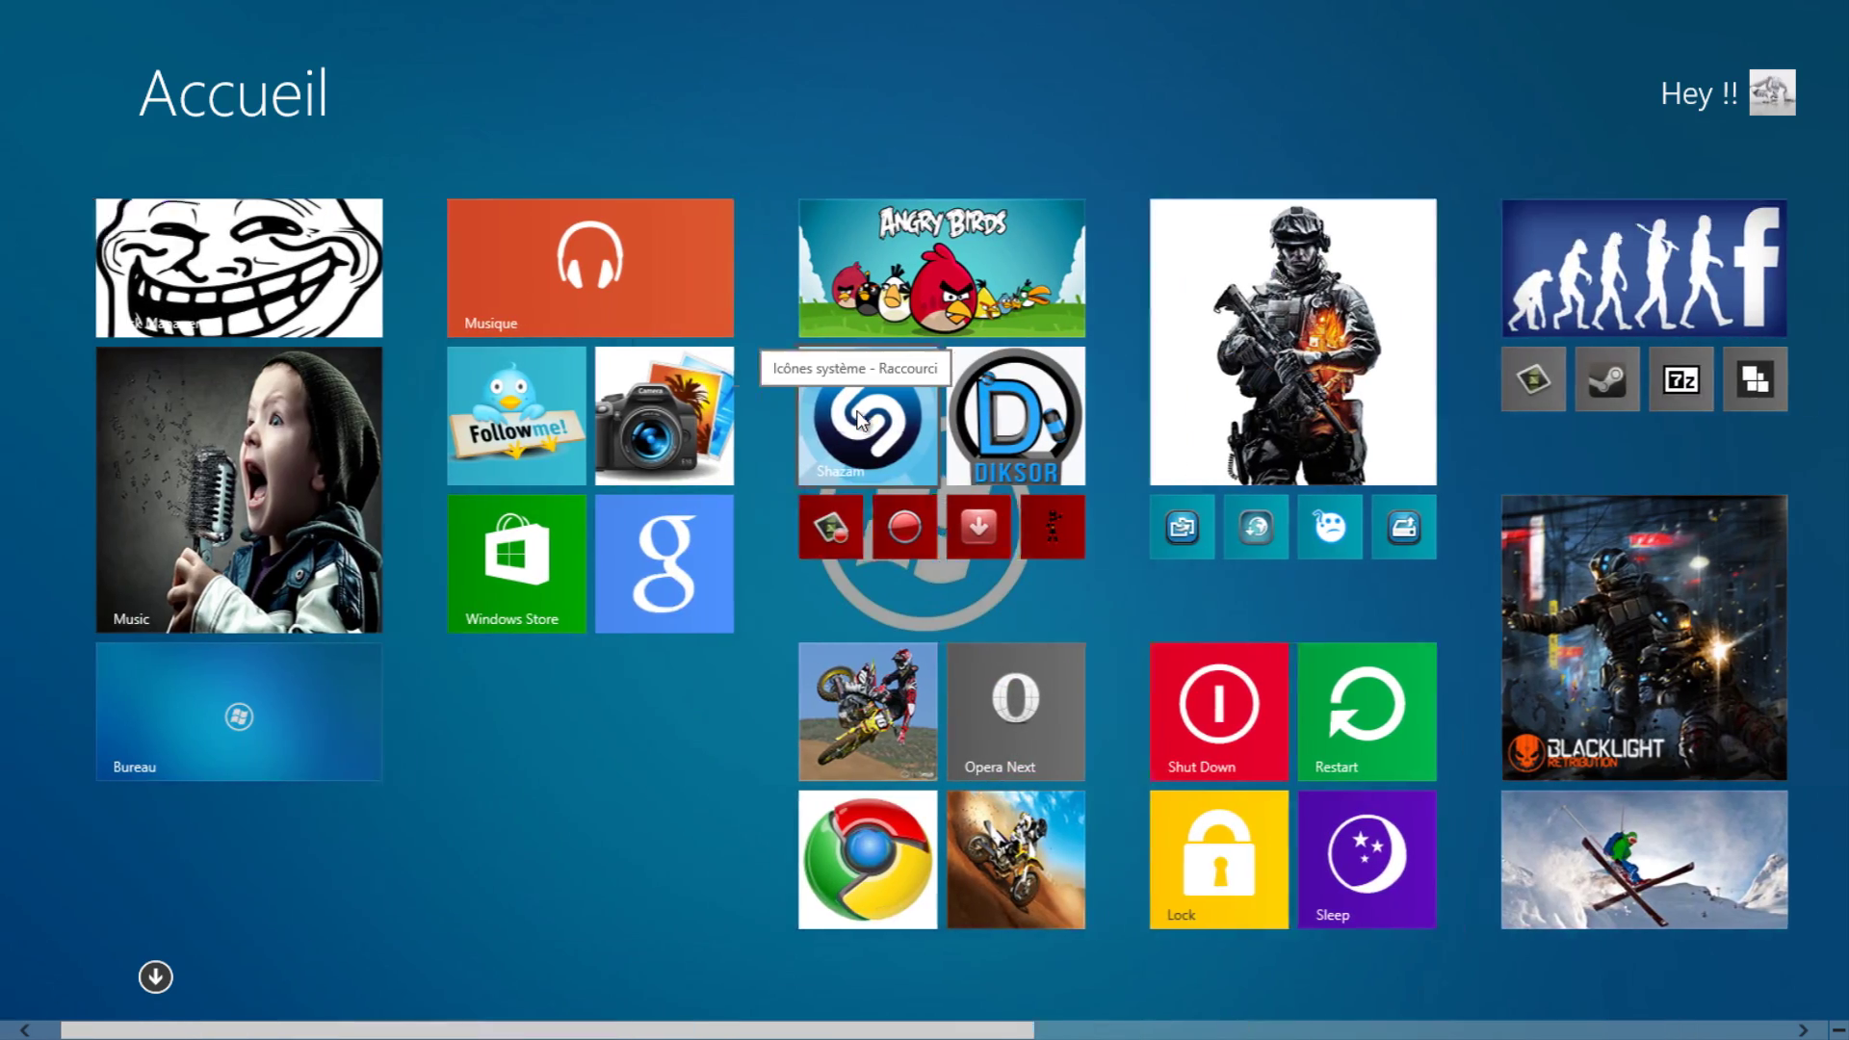